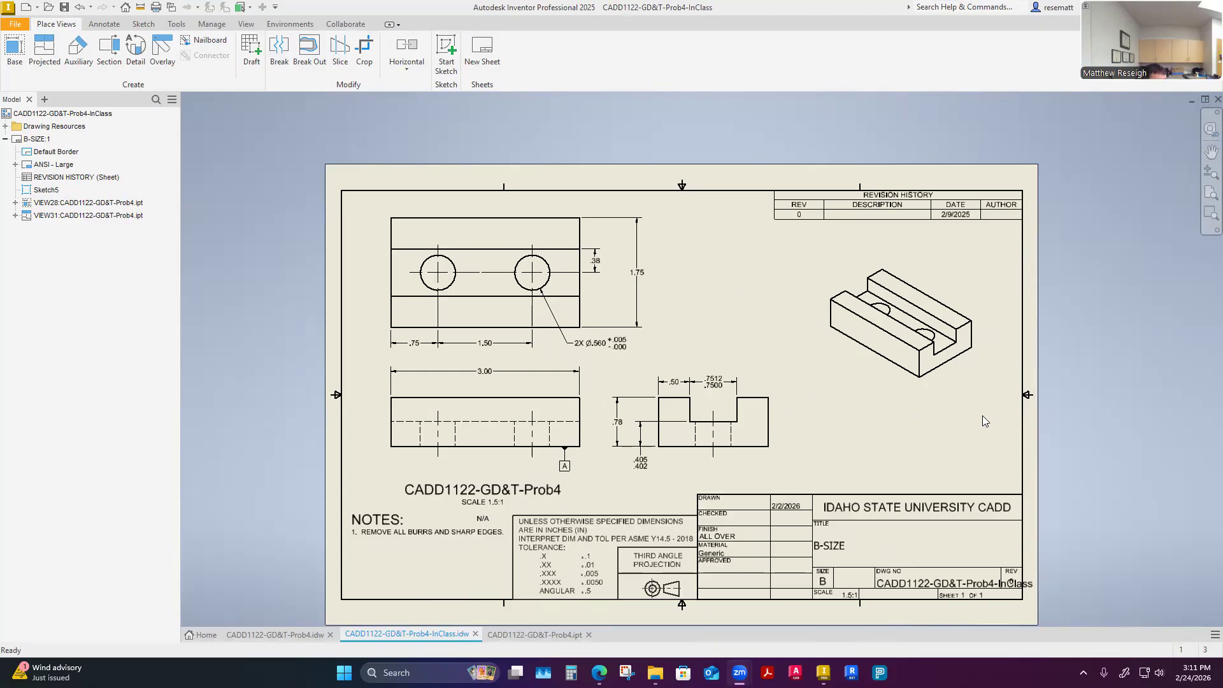
Step: Place a datum identifier B on the right wall of the slot in the end view
{"action": "scroll", "coordinate": [765, 431], "scroll_direction": "up", "scroll_amount": 3}
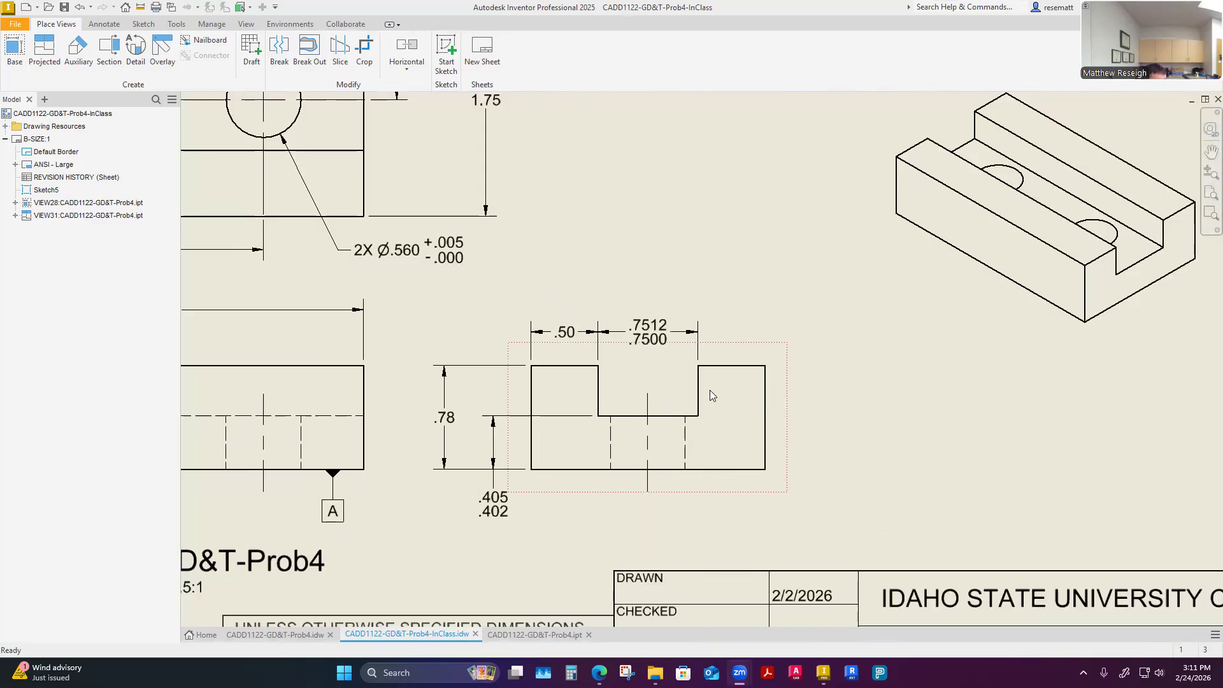
{"action": "left_click", "coordinate": [103, 24]}
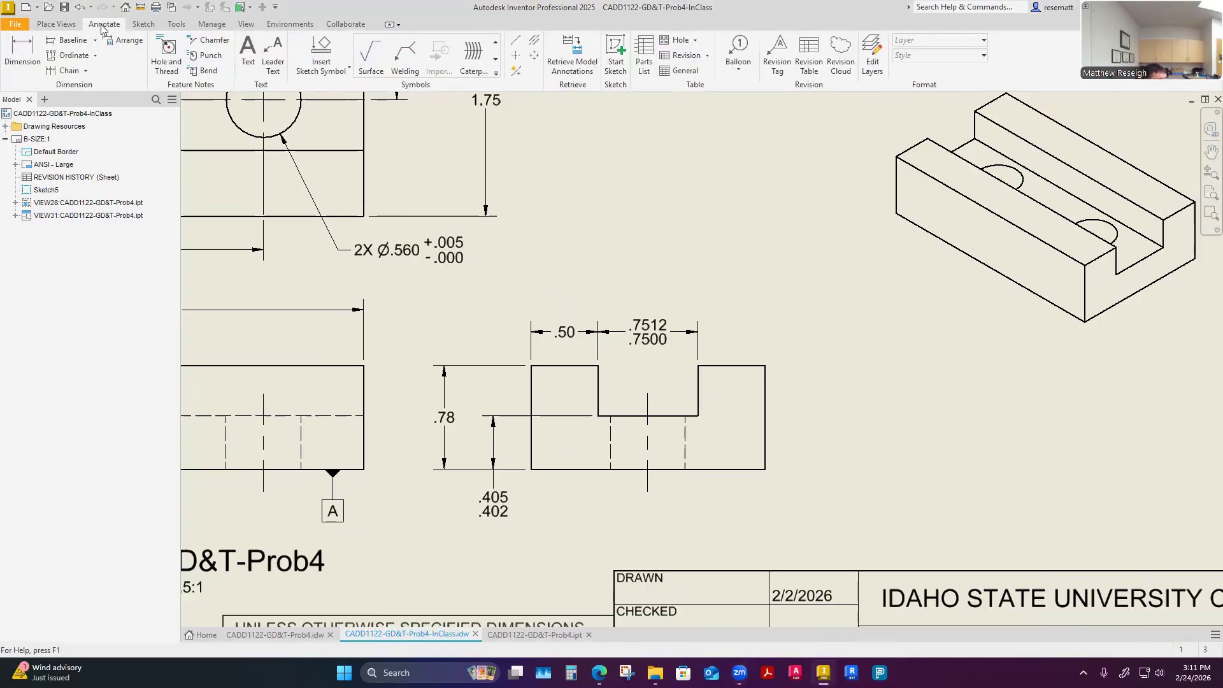
{"action": "left_click", "coordinate": [495, 58]}
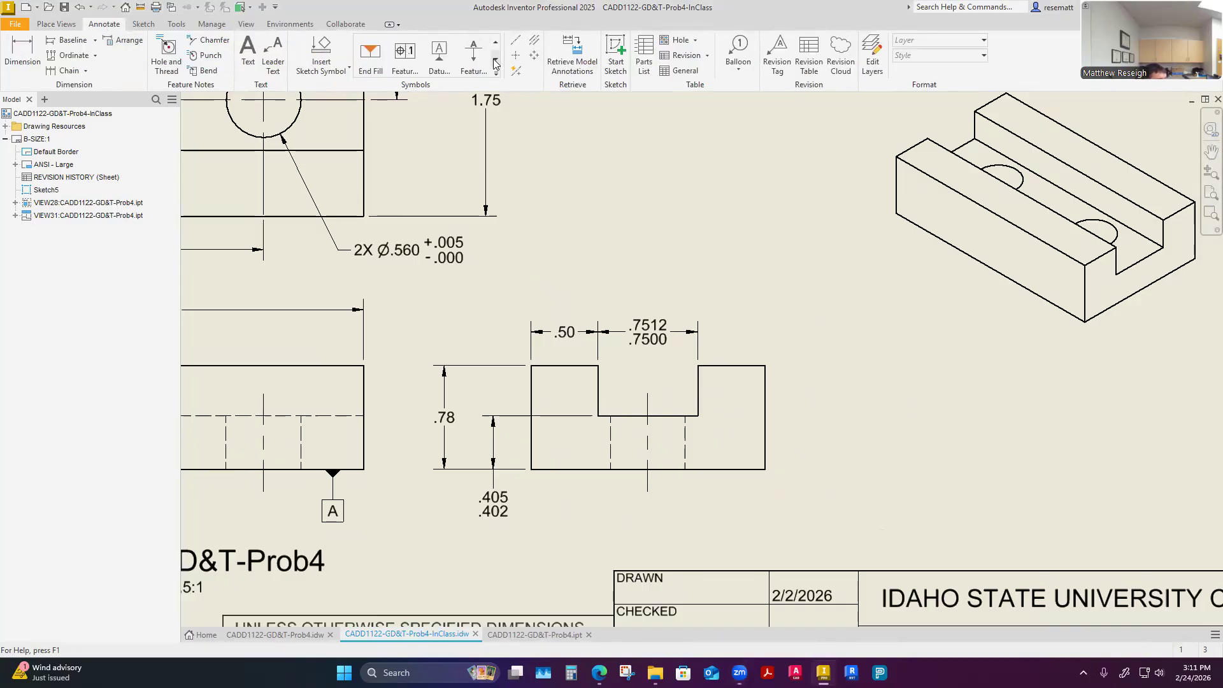
{"action": "left_click", "coordinate": [437, 52]}
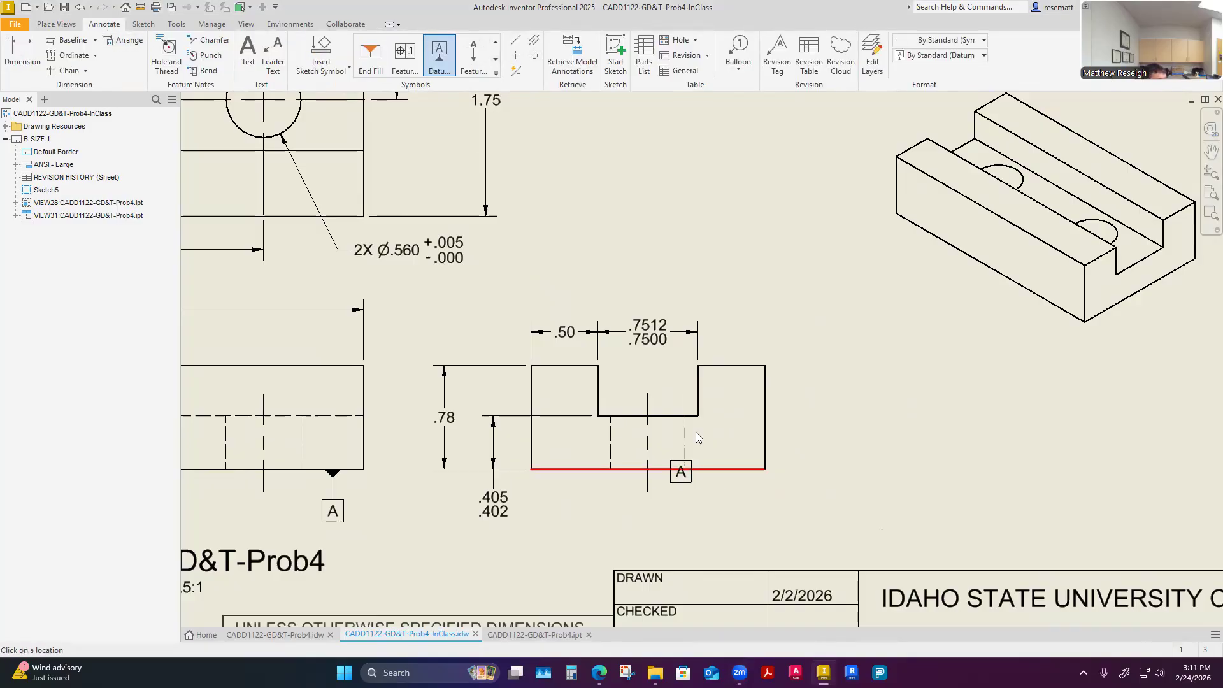
{"action": "left_click", "coordinate": [698, 382]}
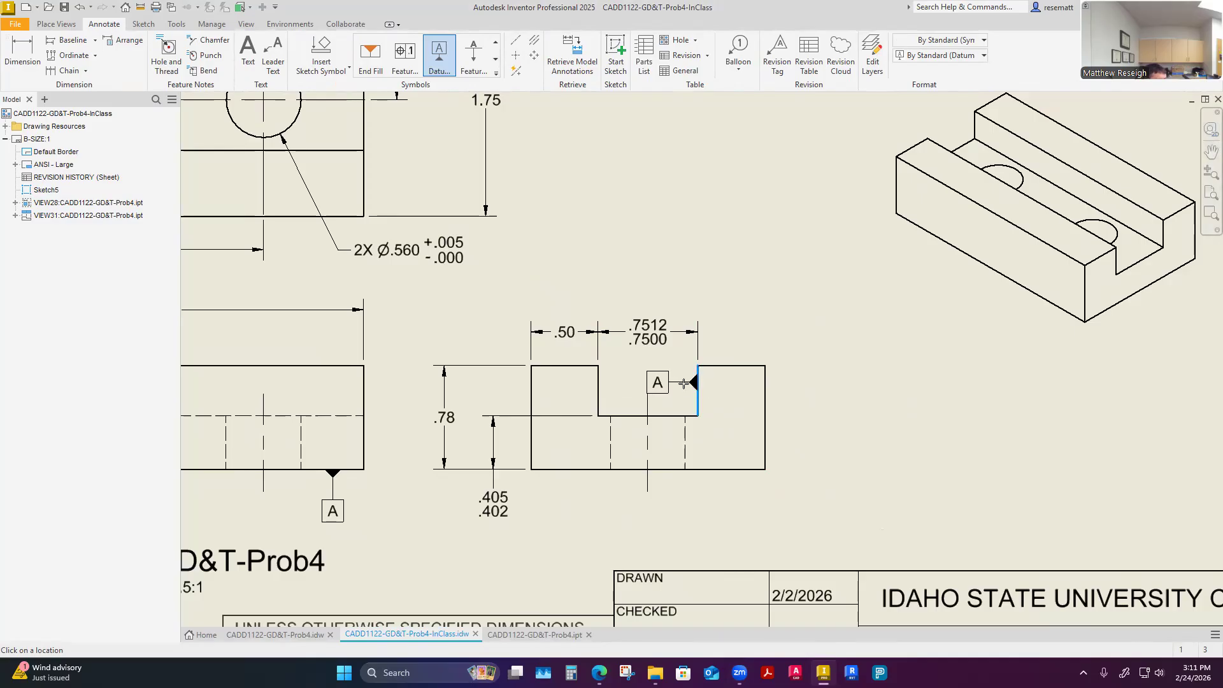
{"action": "left_click", "coordinate": [685, 382]}
{"action": "left_click_drag", "start_coordinate": [746, 287], "coordinate": [705, 291]}
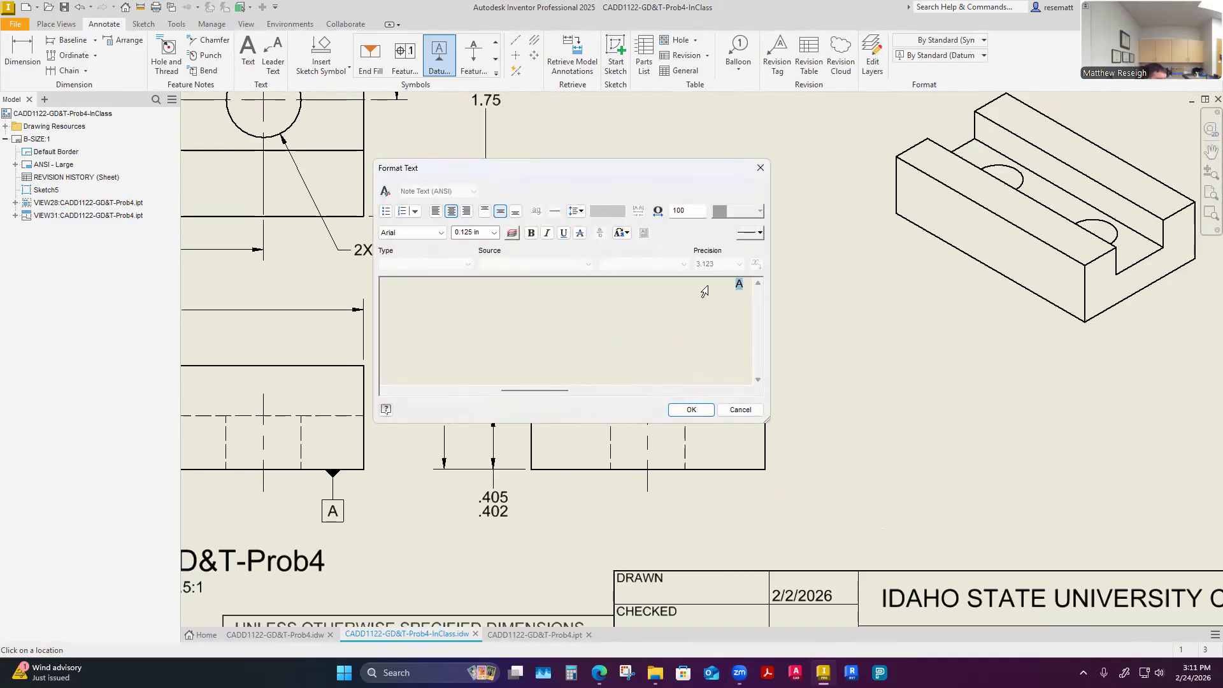
{"action": "type", "text": "B"}
{"action": "left_click", "coordinate": [693, 410]}
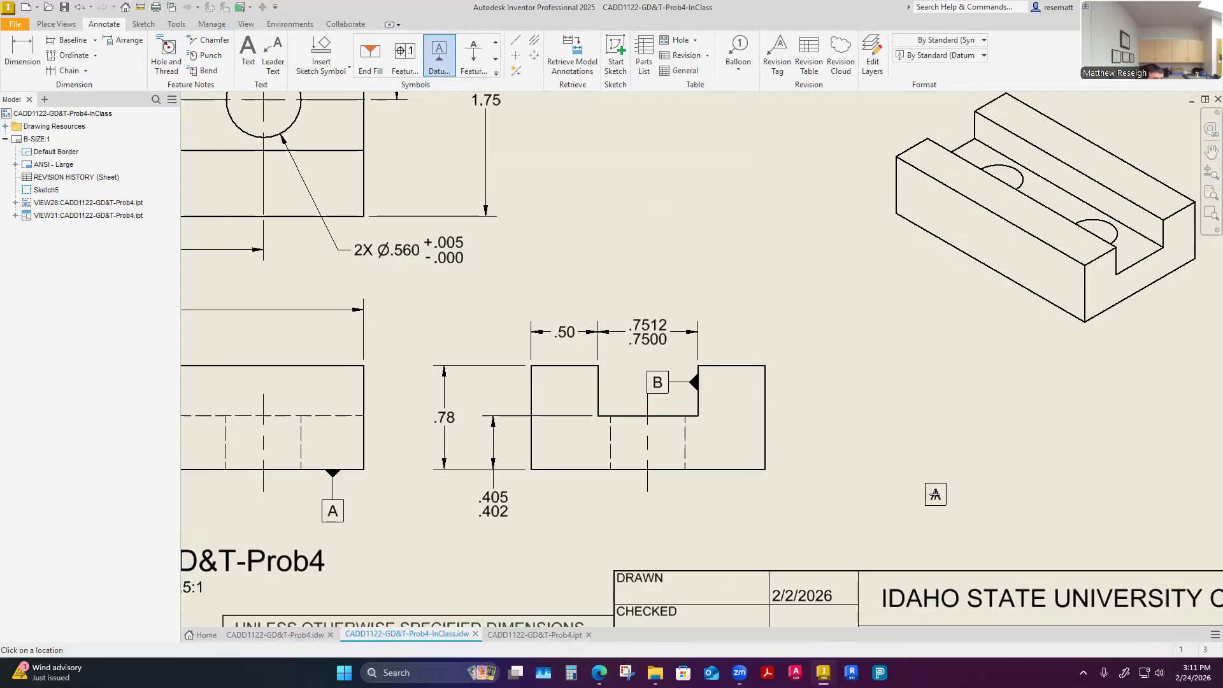
{"action": "key", "text": "Escape"}
Step: Move datum B up onto the right extension line, above the .7512/.7500 slot width dimension
{"action": "left_click", "coordinate": [668, 382]}
{"action": "left_click_drag", "start_coordinate": [696, 386], "coordinate": [695, 282]}
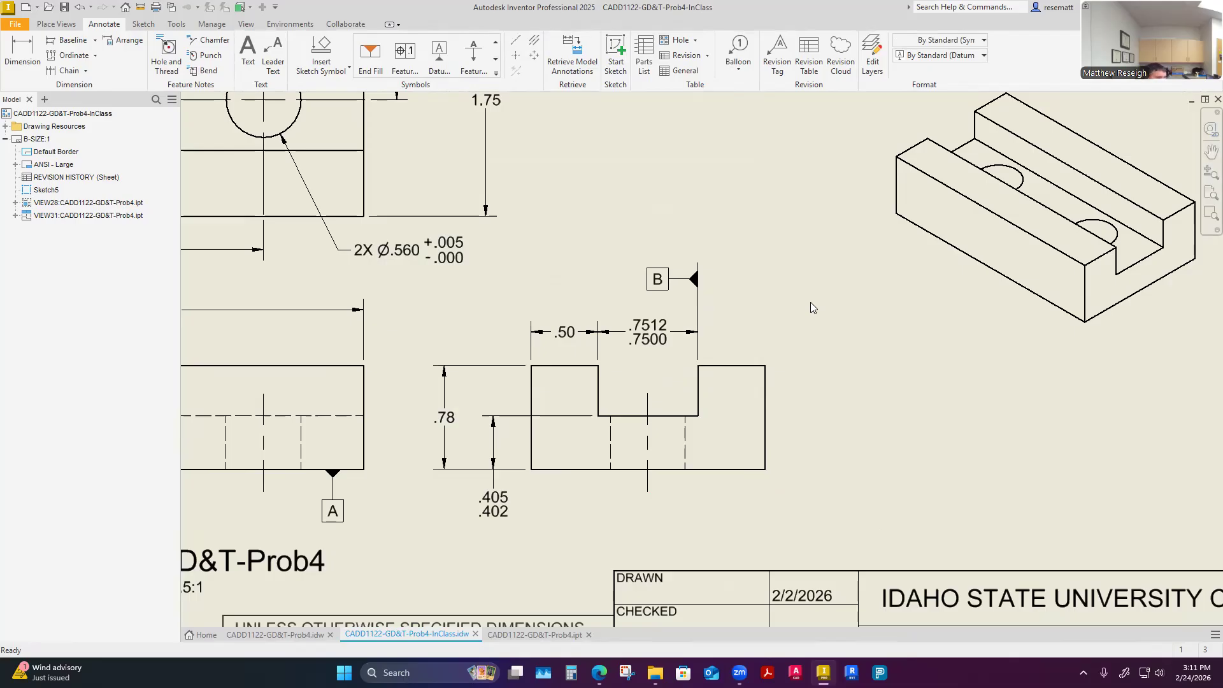
{"action": "key", "text": "Escape"}
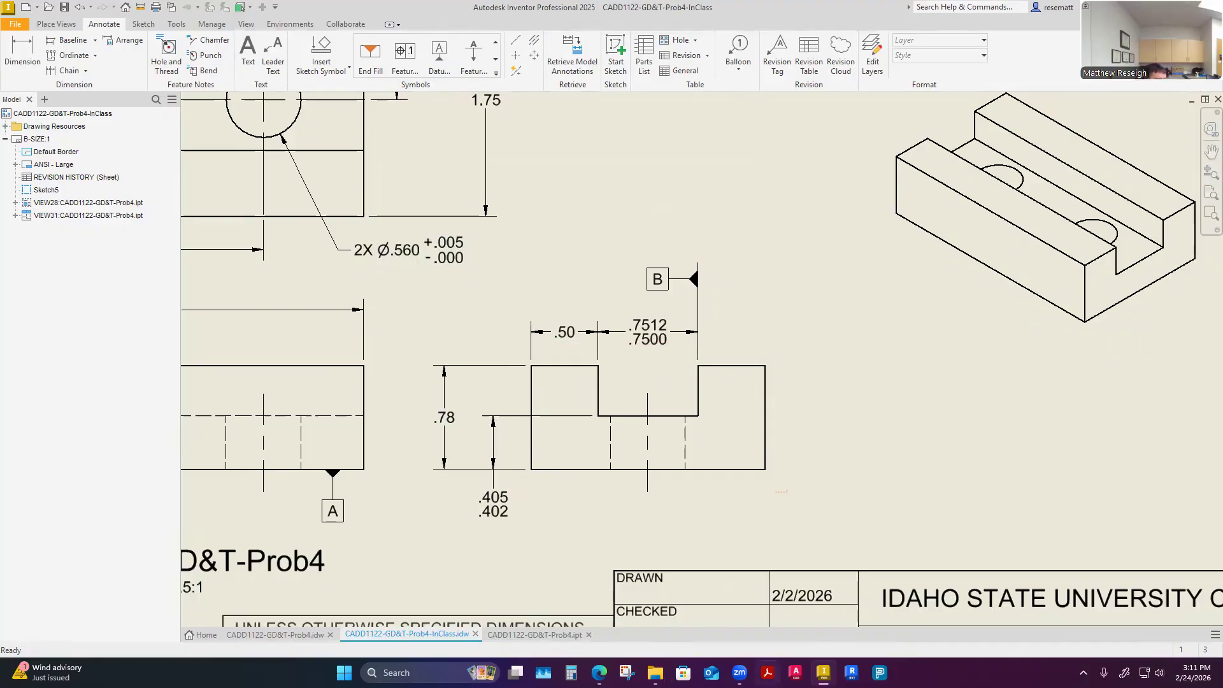
Step: Switch to File Explorer and open the CADD1122-GD&T-Prob4 PDF from ISU CADD, 02.1.1-CADD1122 Lab, 6-Week 6 on the Lexar drive
{"action": "mouse_move", "coordinate": [655, 672]}
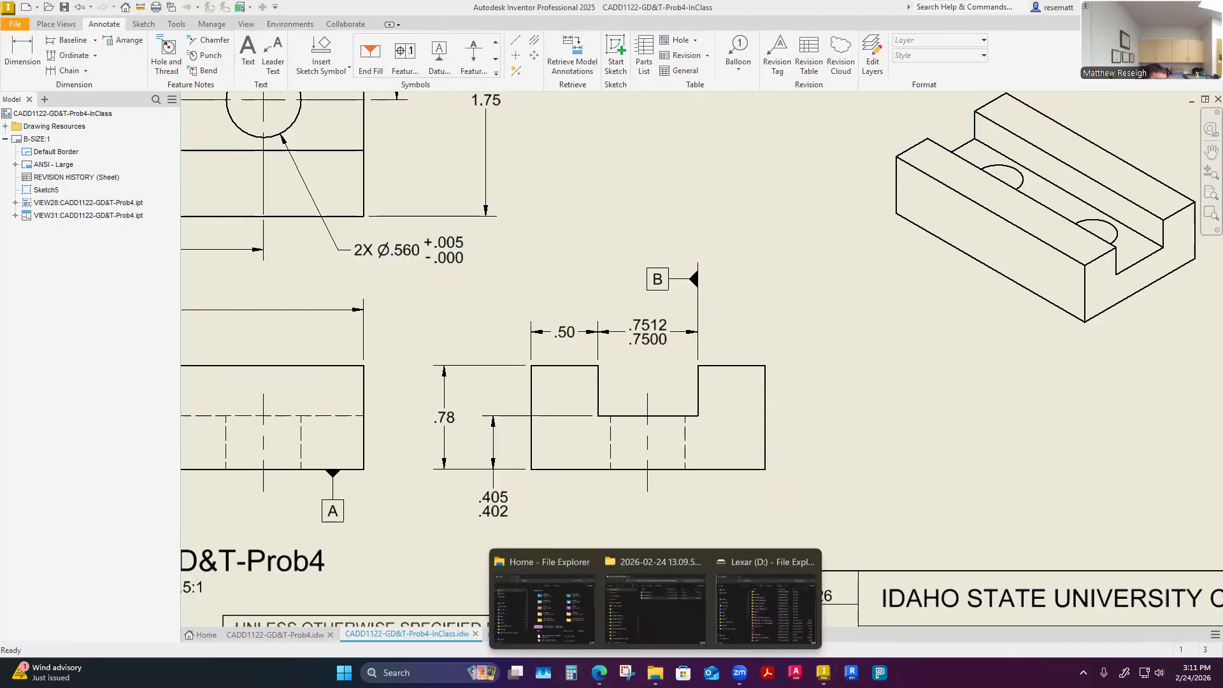
{"action": "left_click", "coordinate": [760, 621]}
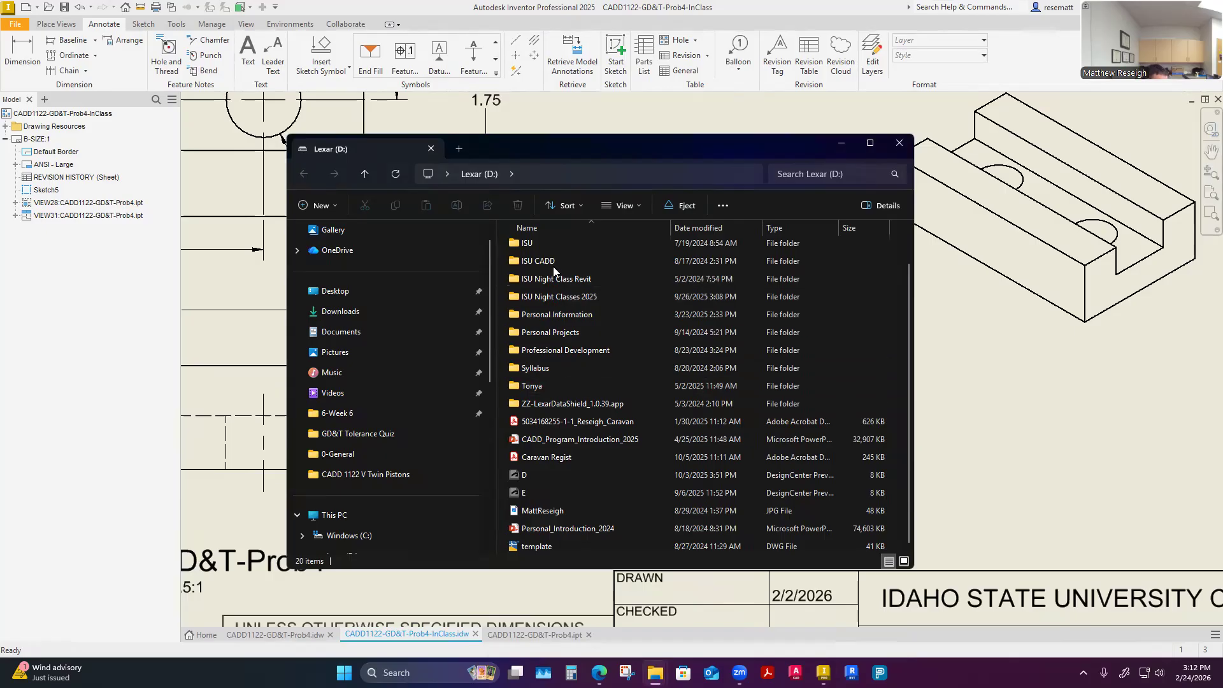
{"action": "scroll", "coordinate": [385, 523], "scroll_direction": "down", "scroll_amount": 4}
{"action": "left_click", "coordinate": [349, 414]}
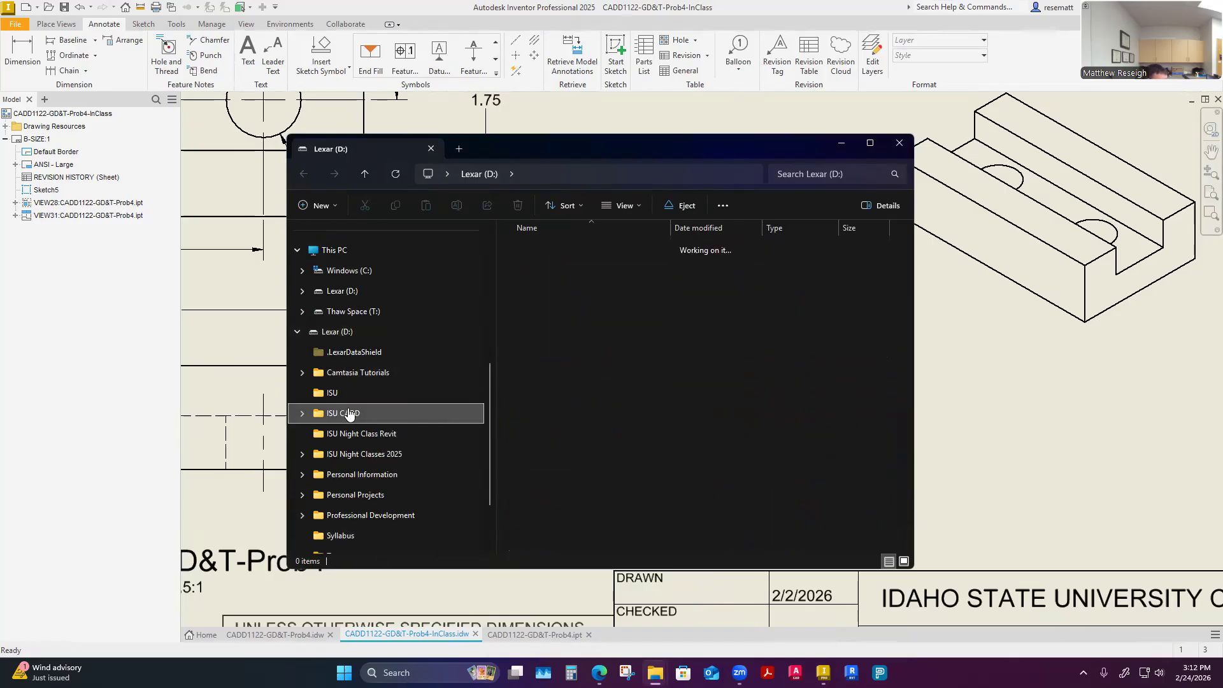
{"action": "double_click", "coordinate": [561, 338]}
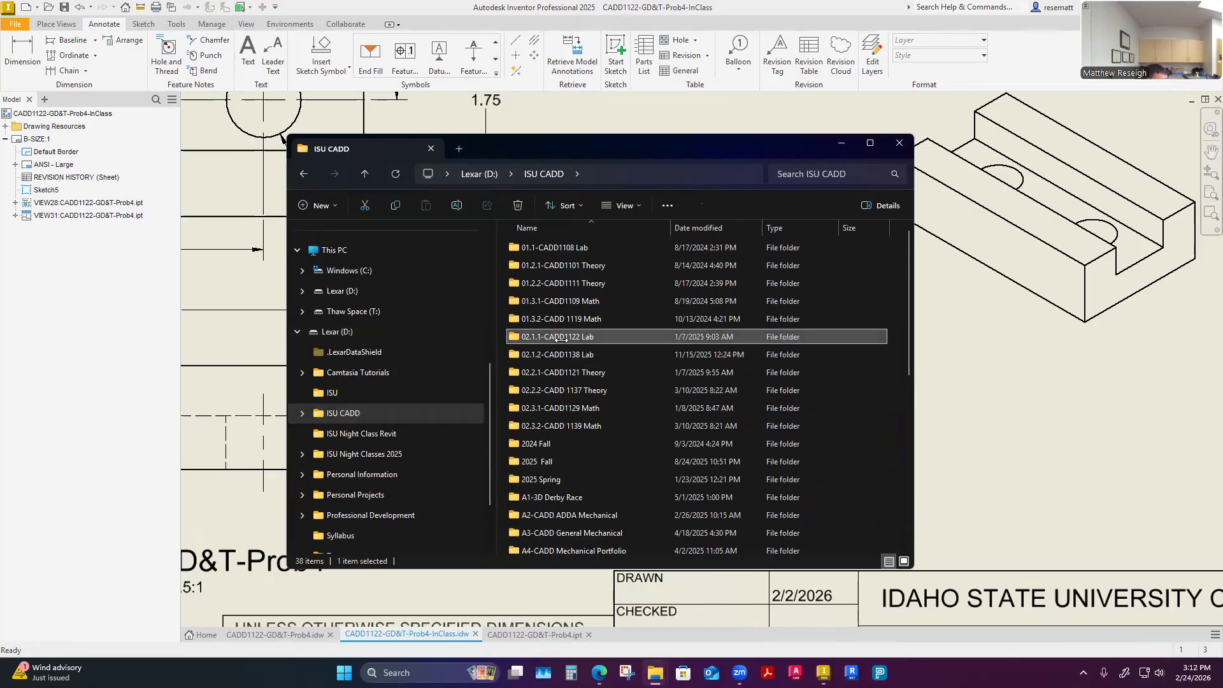
{"action": "left_click", "coordinate": [551, 394]}
{"action": "double_click", "coordinate": [551, 394]}
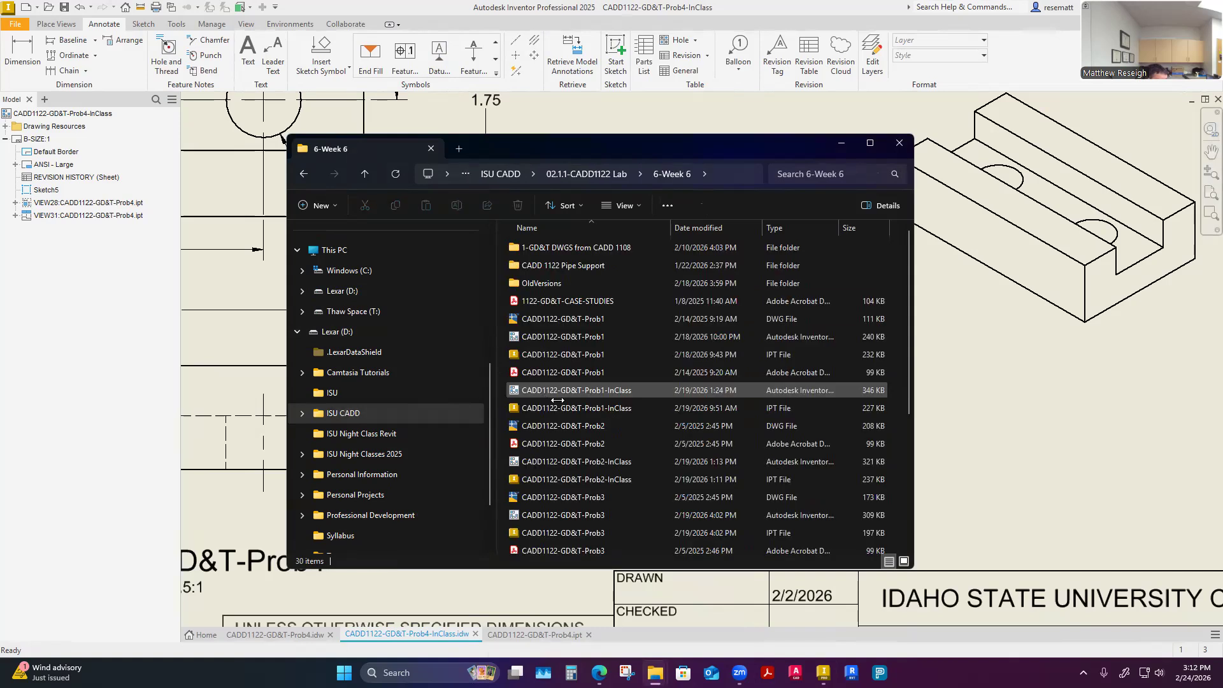
{"action": "scroll", "coordinate": [554, 433], "scroll_direction": "down", "scroll_amount": 5}
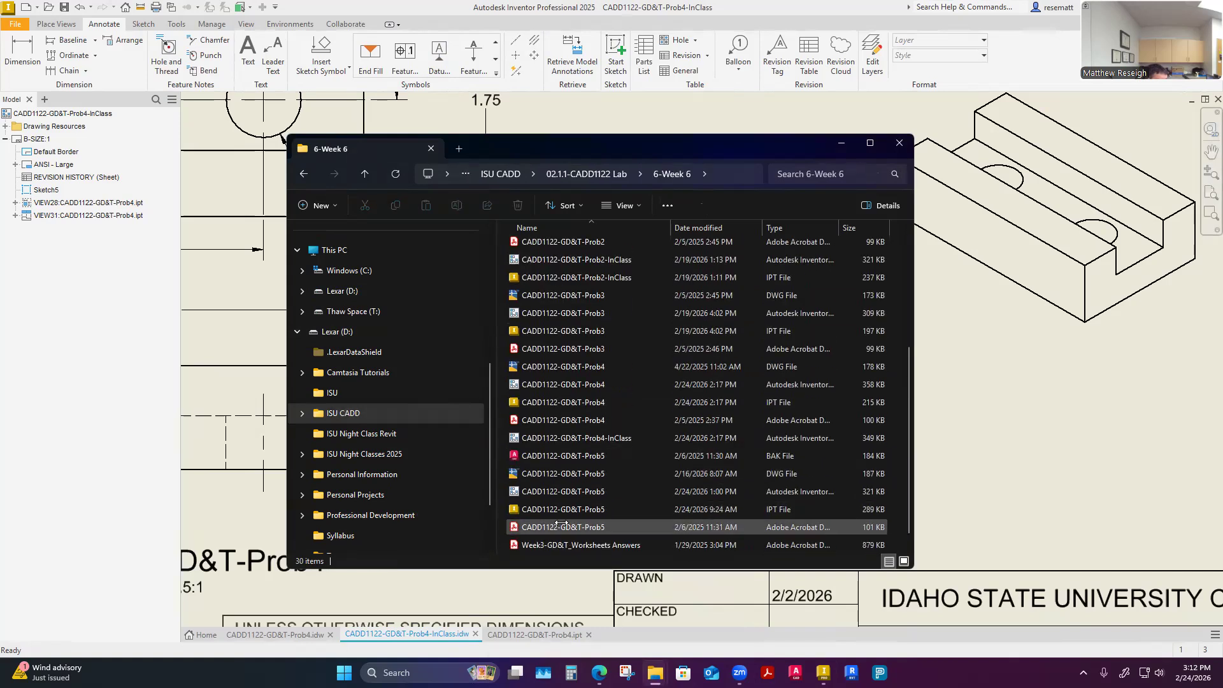
{"action": "left_click", "coordinate": [564, 420]}
{"action": "double_click", "coordinate": [563, 419]}
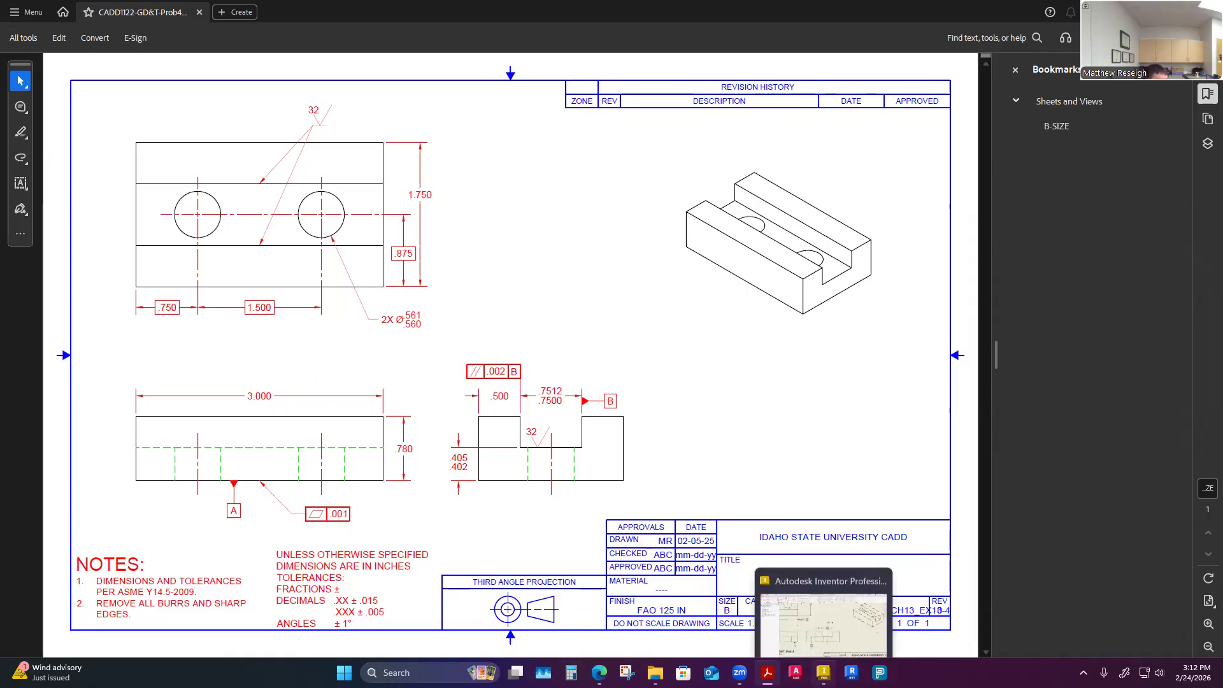
Step: Return to the Inventor drawing and place a datum identifier C on the left edge of the top view
{"action": "left_click", "coordinate": [823, 673]}
{"action": "scroll", "coordinate": [723, 457], "scroll_direction": "down", "scroll_amount": 5}
{"action": "scroll", "coordinate": [471, 394], "scroll_direction": "up", "scroll_amount": 3}
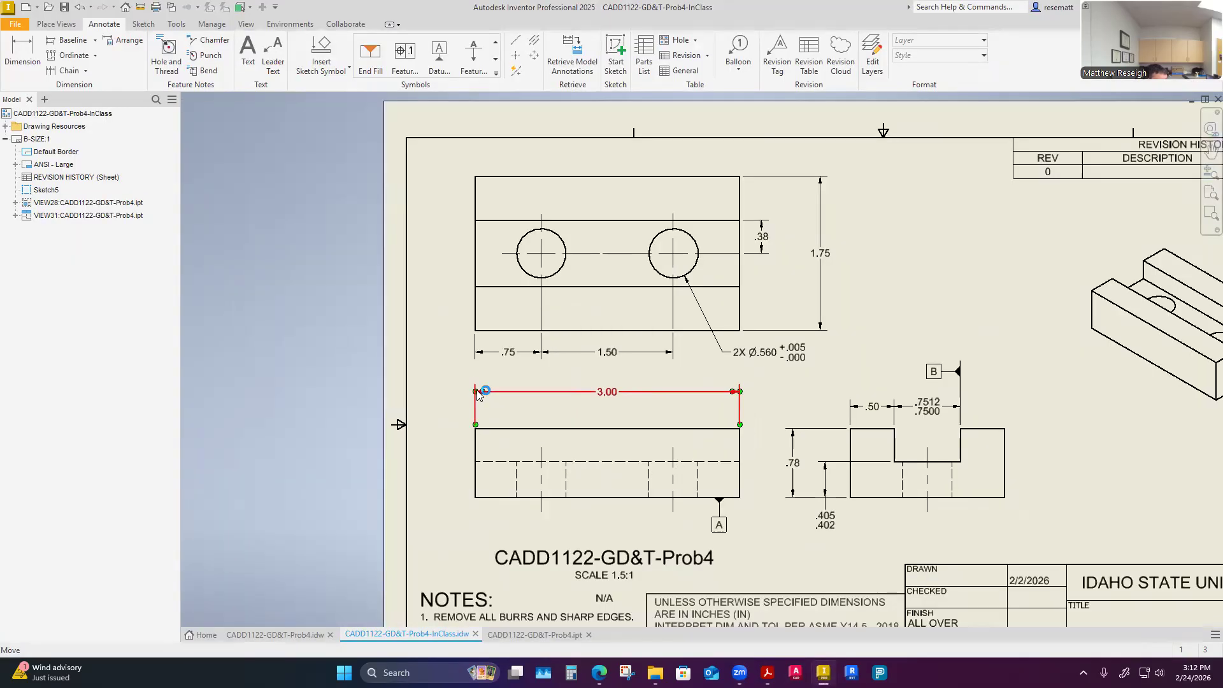
{"action": "left_click", "coordinate": [438, 54]}
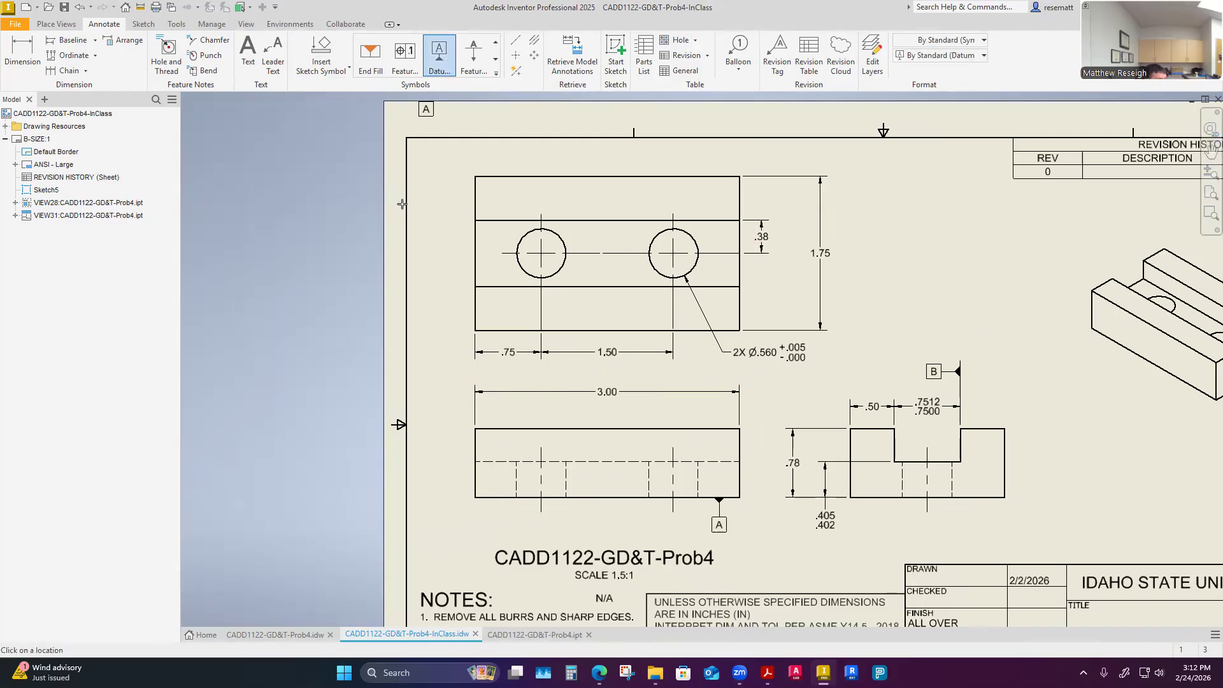
{"action": "left_click", "coordinate": [475, 299]}
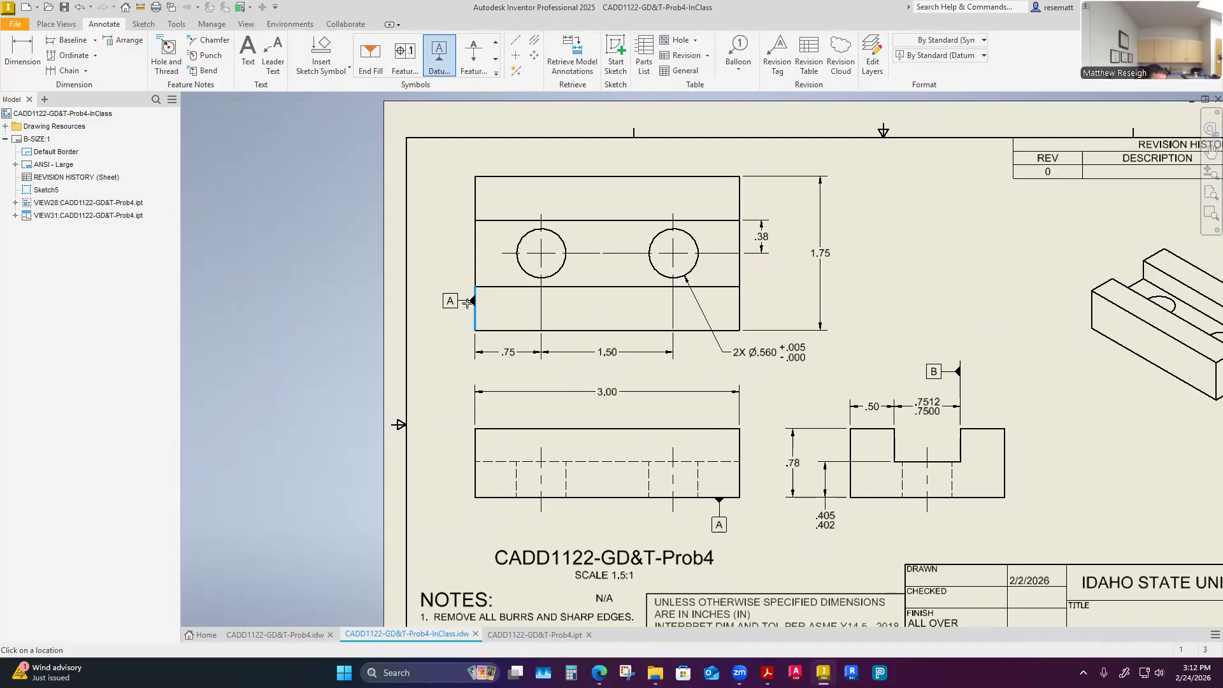
{"action": "left_click", "coordinate": [470, 302]}
{"action": "key", "text": "Delete"}
{"action": "type", "text": "C"}
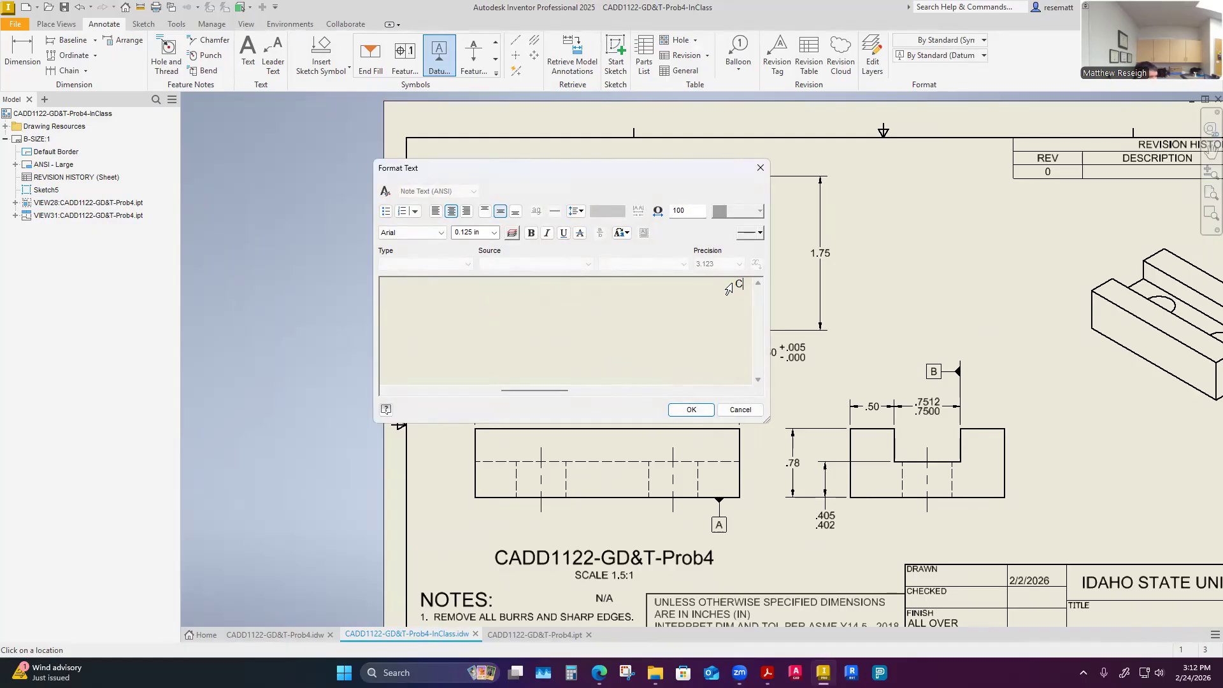
{"action": "left_click", "coordinate": [681, 409]}
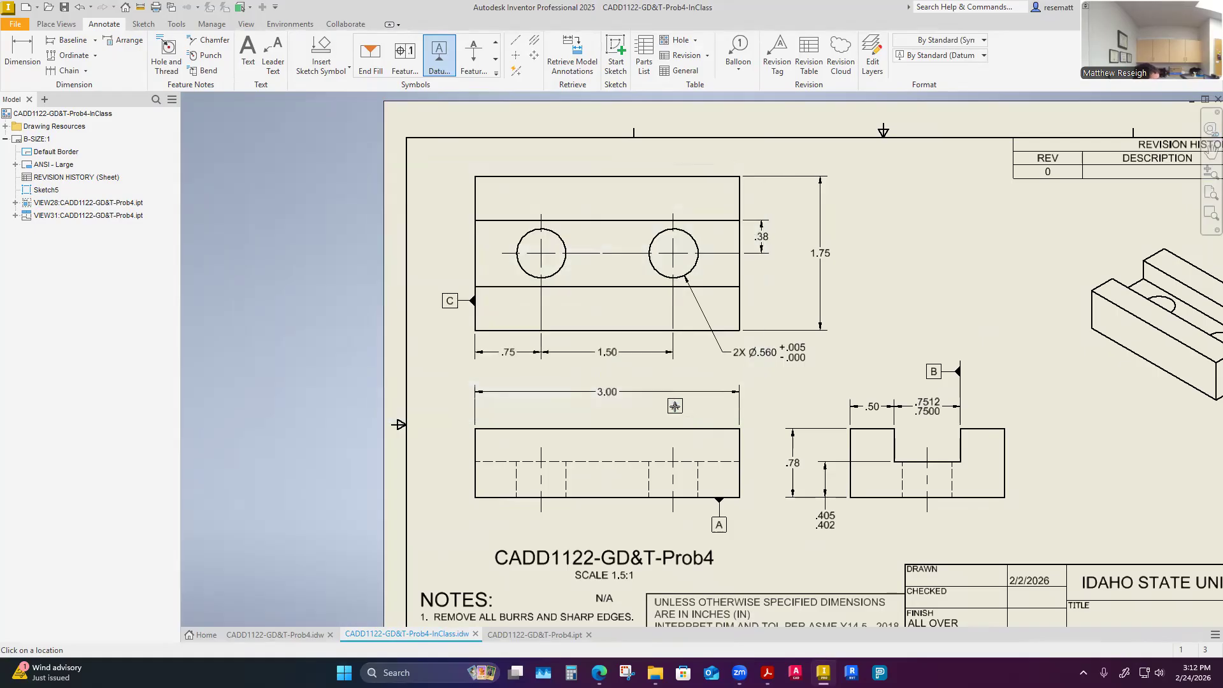
{"action": "key", "text": "Escape"}
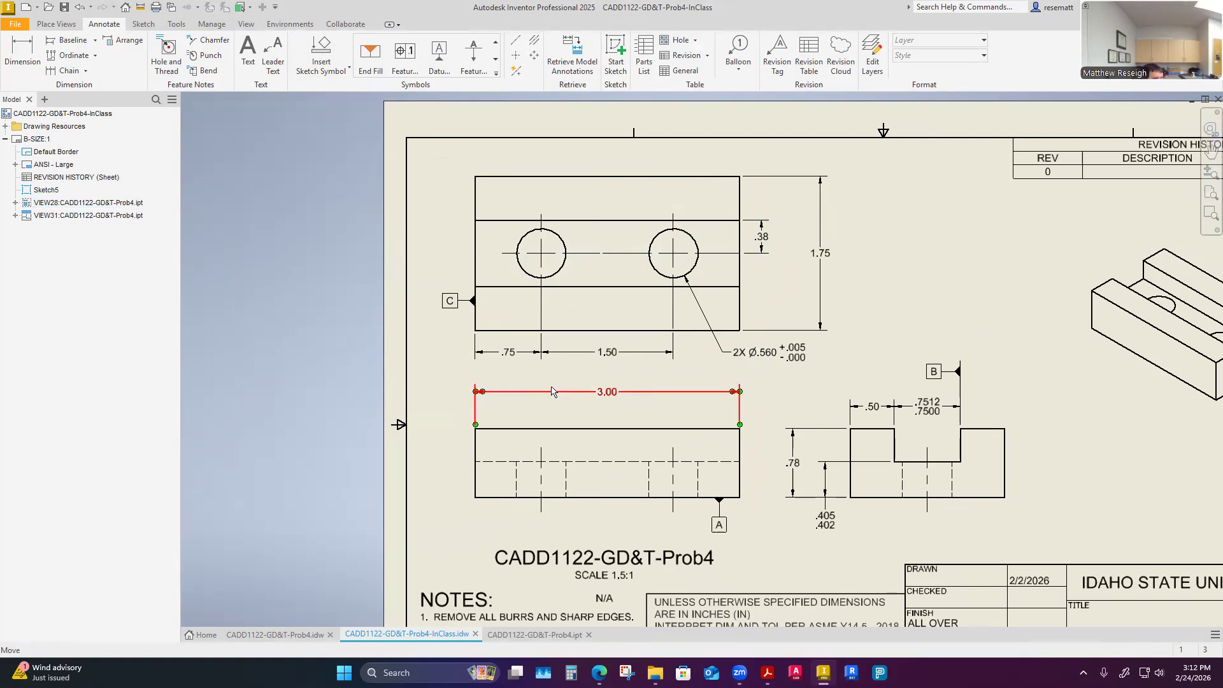
Step: Review the whole sheet and switch to the reference PDF in Acrobat to examine its datums and geometric tolerances
{"action": "scroll", "coordinate": [581, 428], "scroll_direction": "down", "scroll_amount": 5}
{"action": "scroll", "coordinate": [602, 465], "scroll_direction": "up", "scroll_amount": 4}
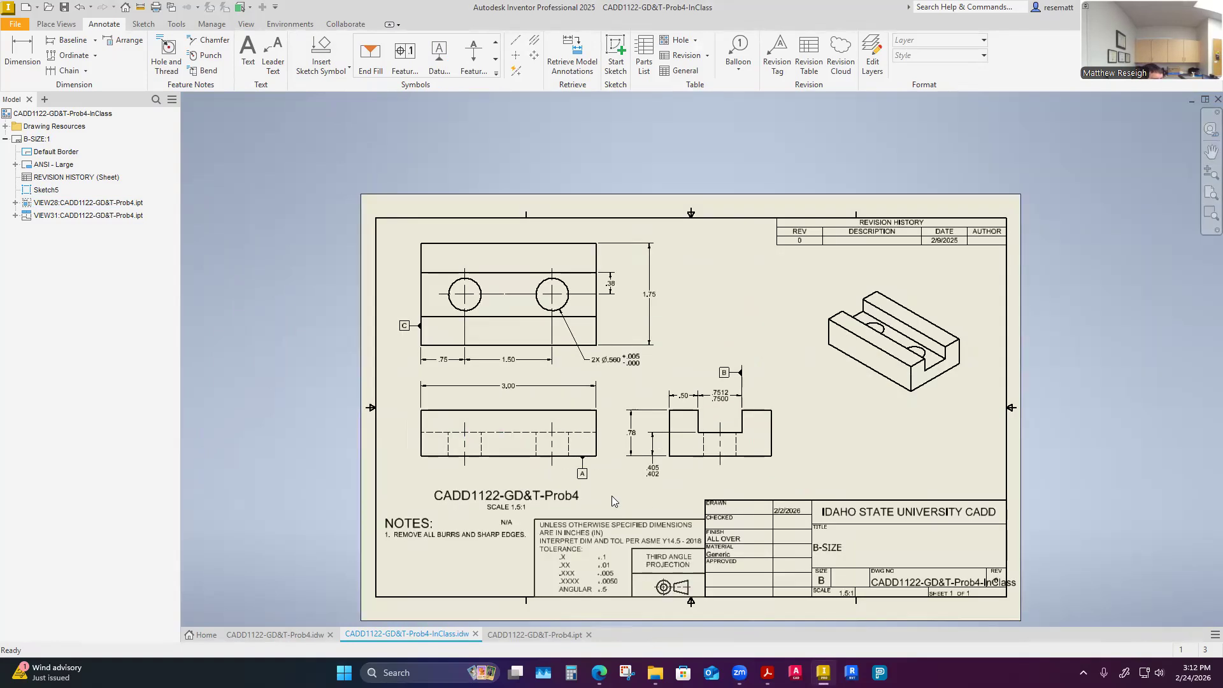
{"action": "scroll", "coordinate": [612, 497], "scroll_direction": "up", "scroll_amount": 2}
{"action": "scroll", "coordinate": [612, 500], "scroll_direction": "down", "scroll_amount": 3}
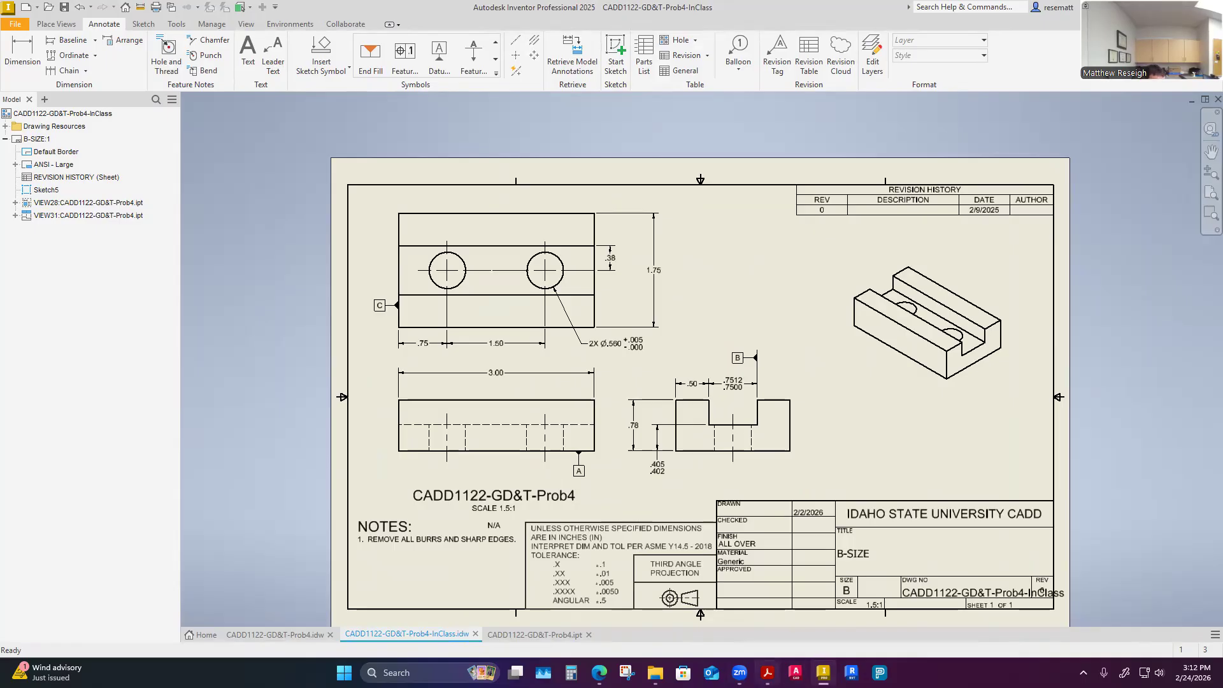
{"action": "left_click", "coordinate": [767, 672]}
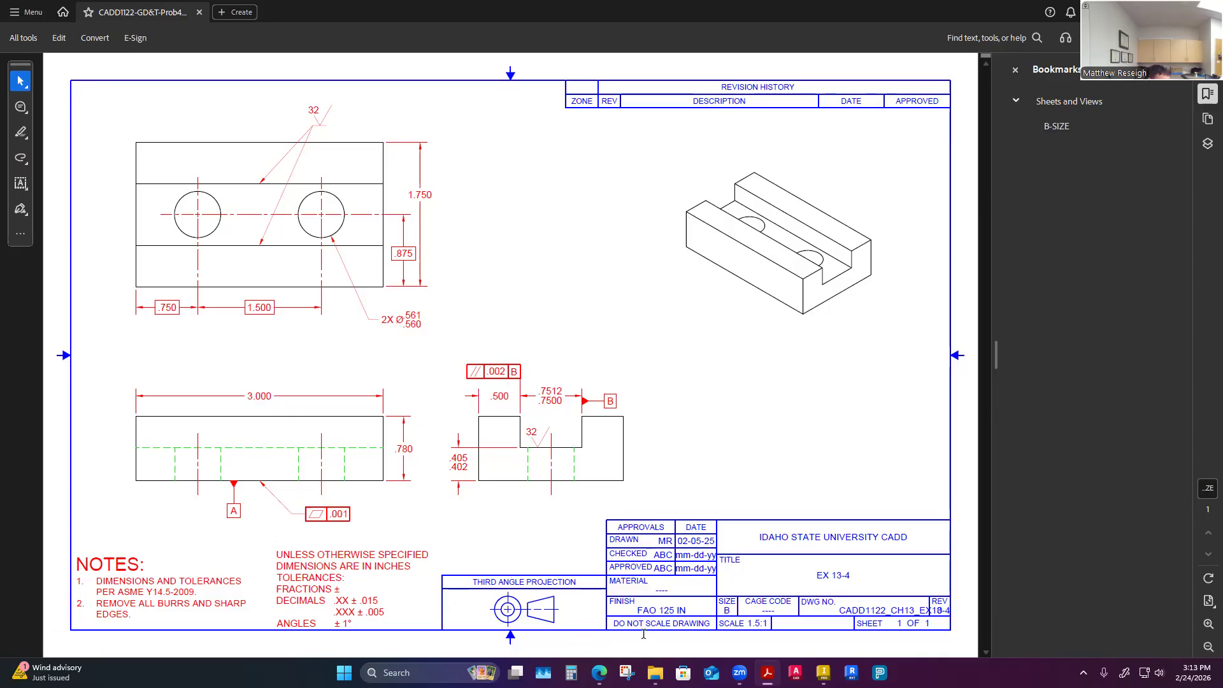
Step: Switch back to Inventor and attach a feature control frame with a leader to the bottom edge of the front view
{"action": "left_click", "coordinate": [823, 672]}
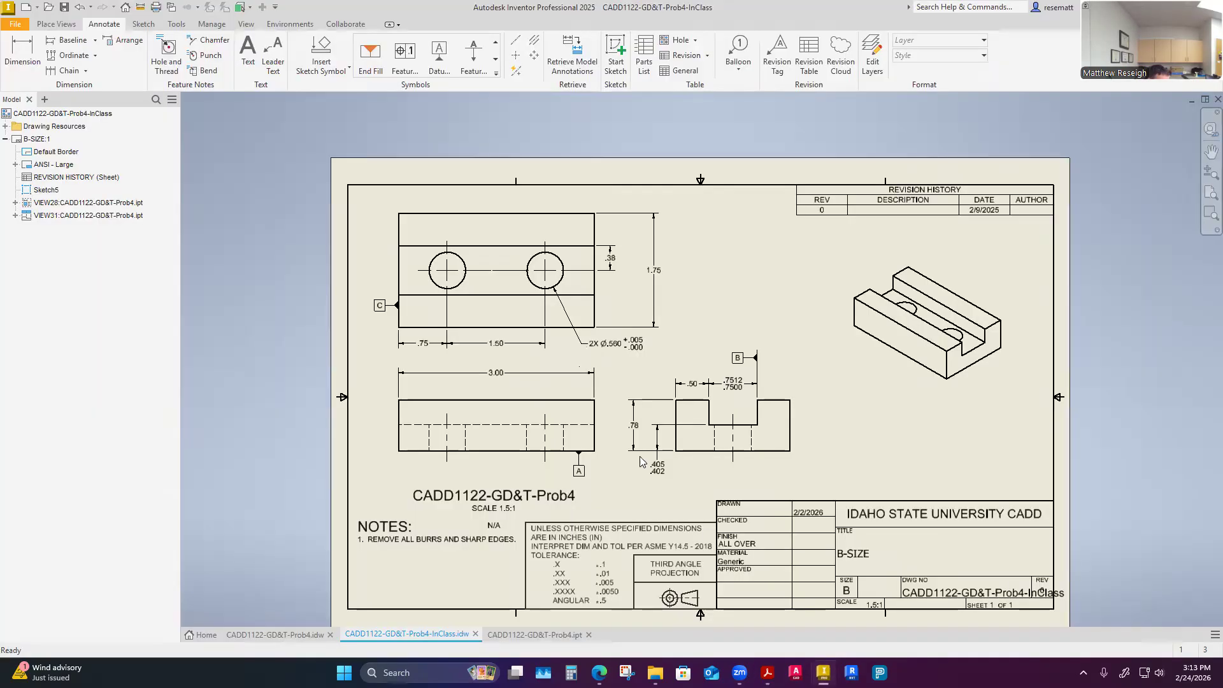
{"action": "scroll", "coordinate": [480, 484], "scroll_direction": "down", "scroll_amount": 1}
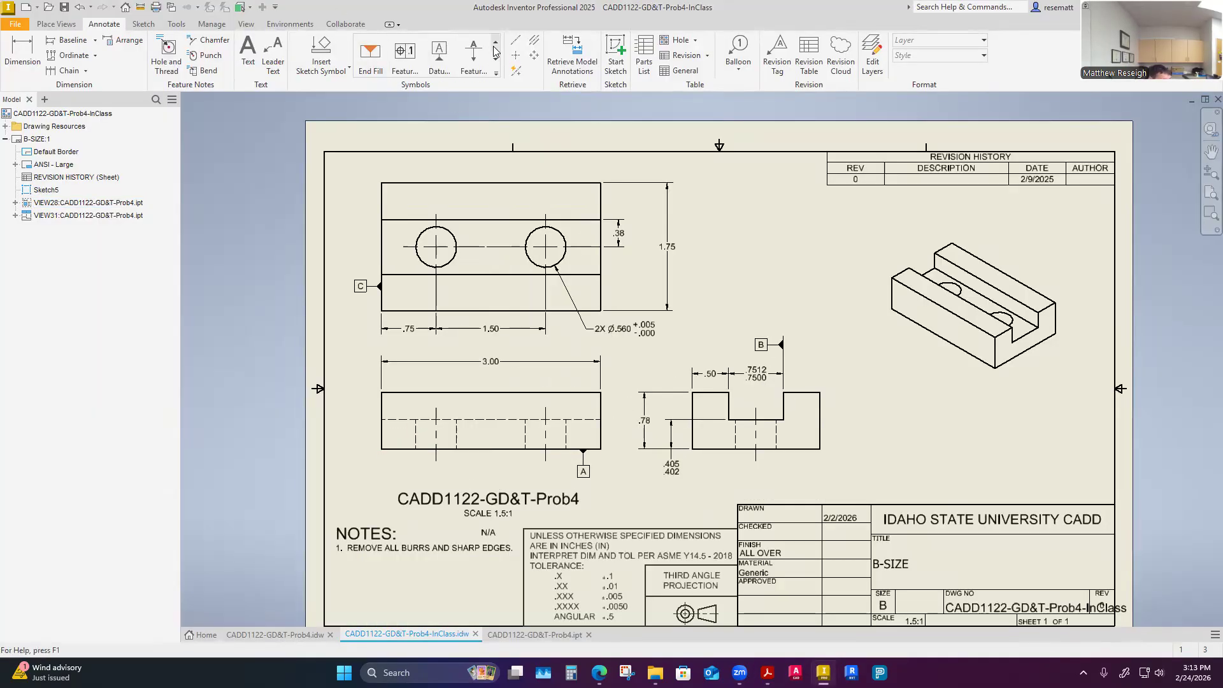
{"action": "left_click", "coordinate": [405, 54]}
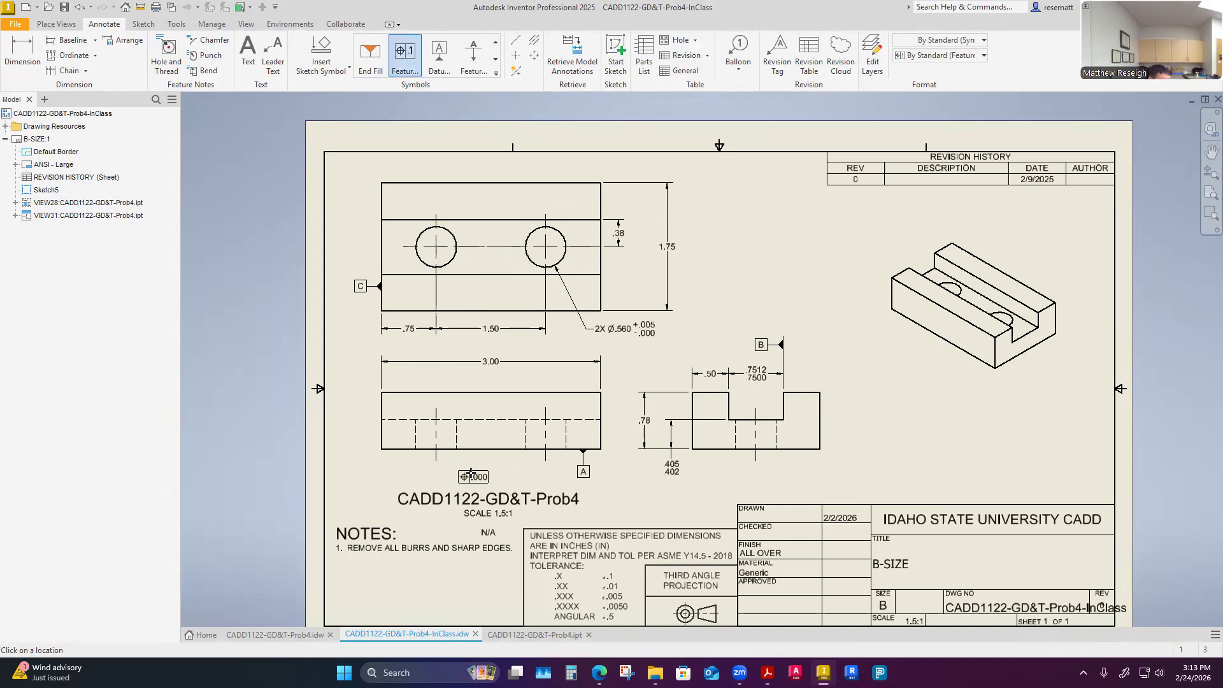
{"action": "scroll", "coordinate": [492, 476], "scroll_direction": "up", "scroll_amount": 5}
{"action": "scroll", "coordinate": [492, 476], "scroll_direction": "down", "scroll_amount": 6}
{"action": "scroll", "coordinate": [484, 468], "scroll_direction": "up", "scroll_amount": 2}
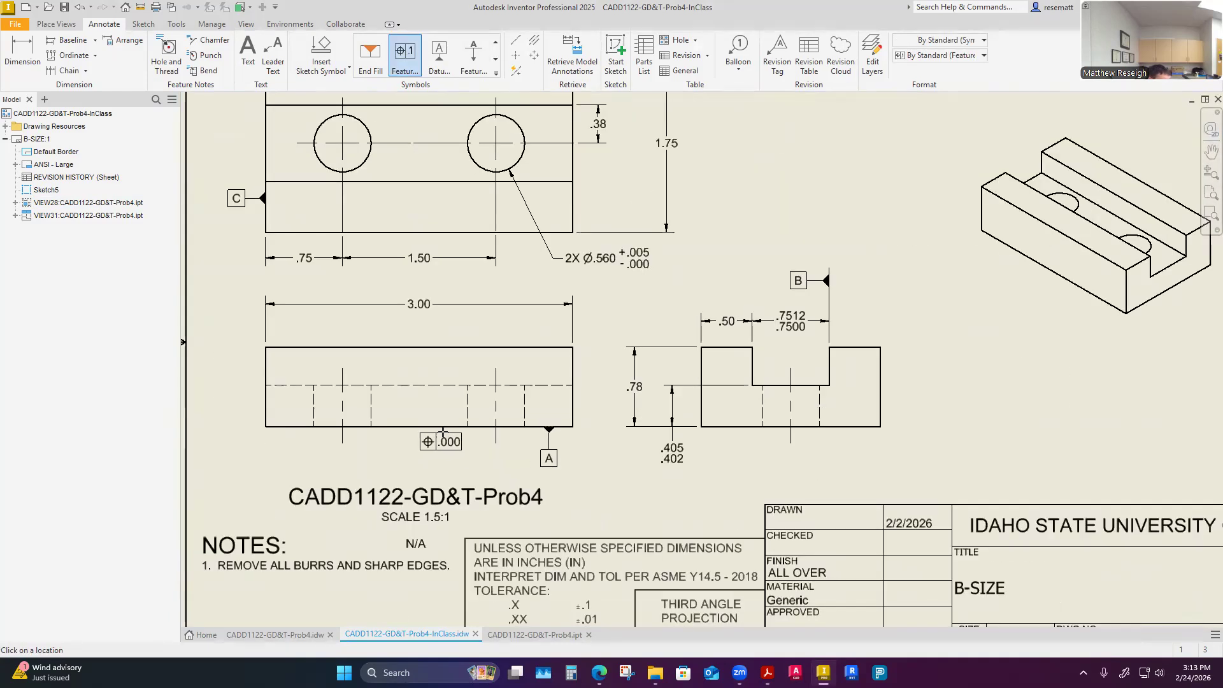
{"action": "left_click", "coordinate": [448, 427]}
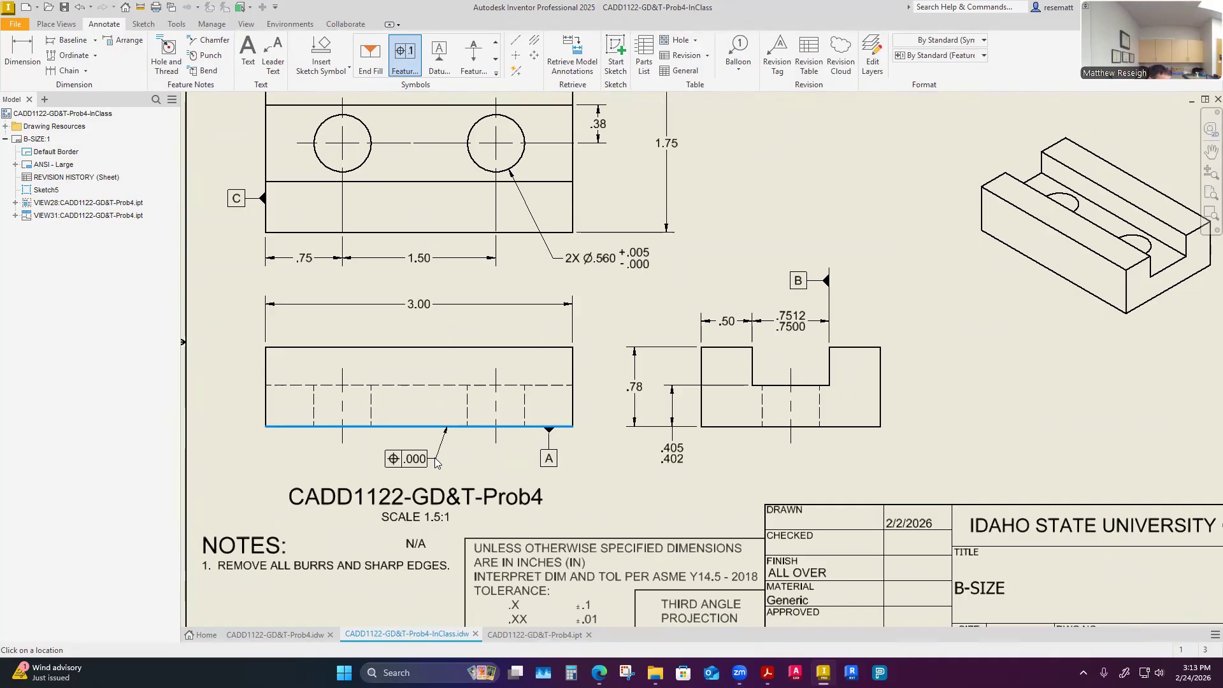
{"action": "left_click", "coordinate": [436, 462]}
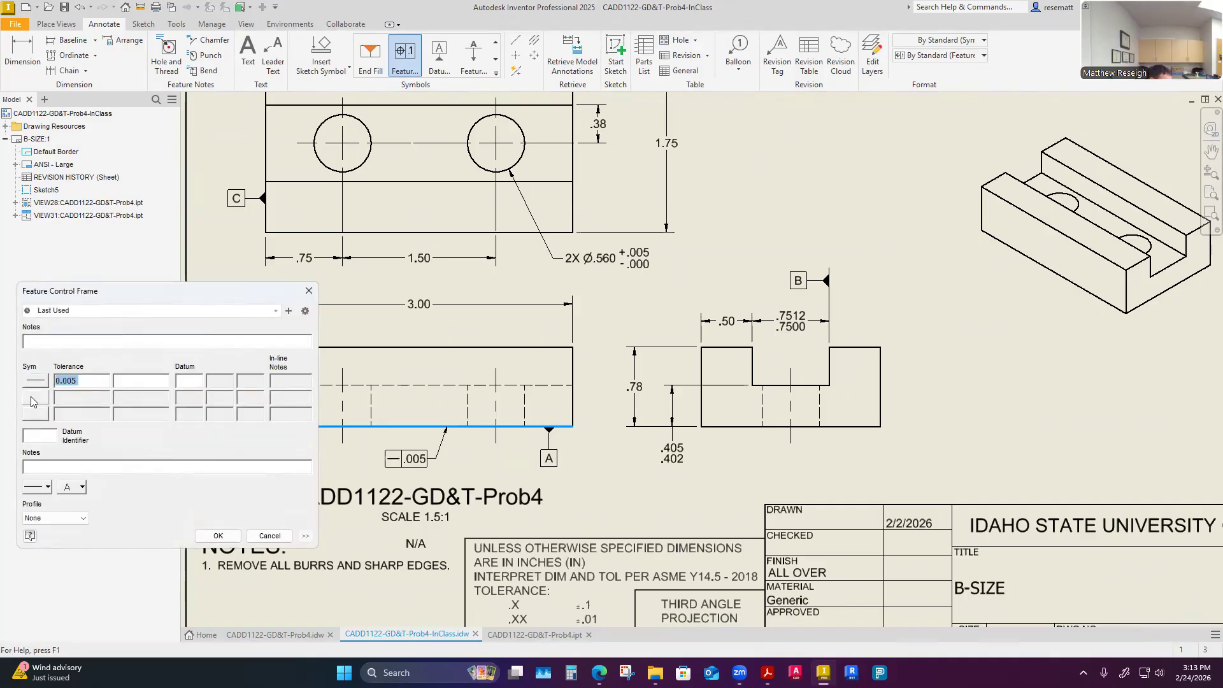
Step: Clear the frame's preset, make it a flatness control with a 0.010 tolerance, and finish placing it under the front view
{"action": "left_click", "coordinate": [153, 311]}
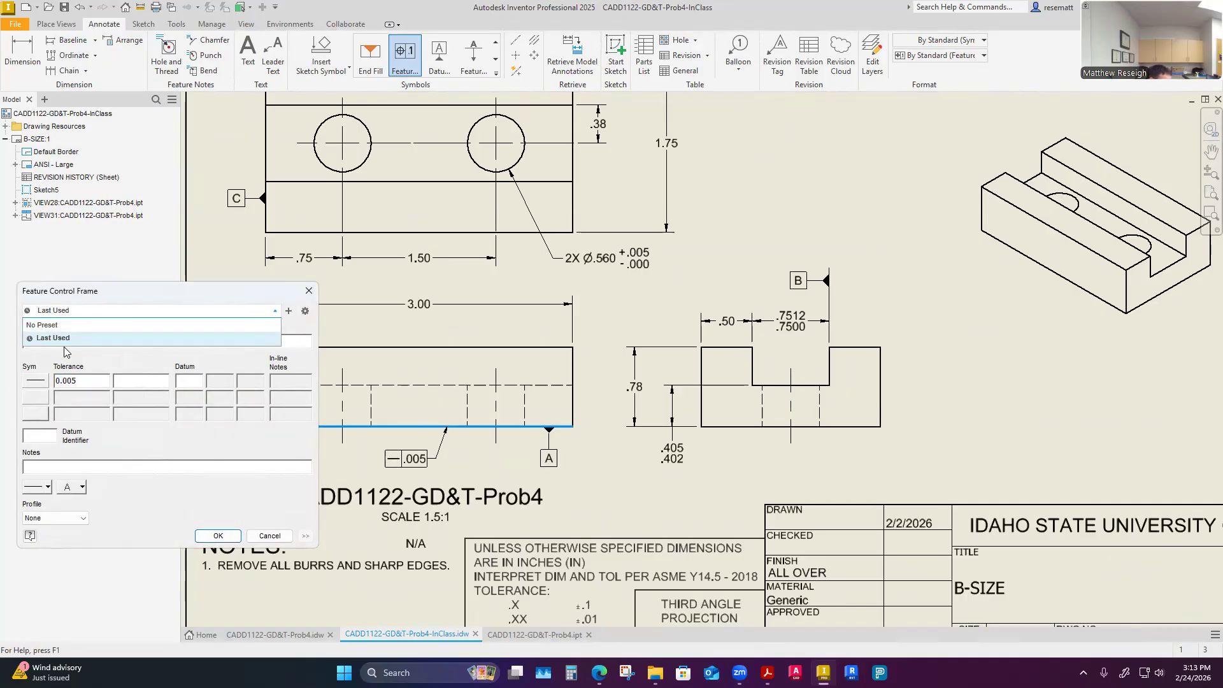
{"action": "left_click", "coordinate": [46, 332]}
{"action": "left_click", "coordinate": [37, 381]}
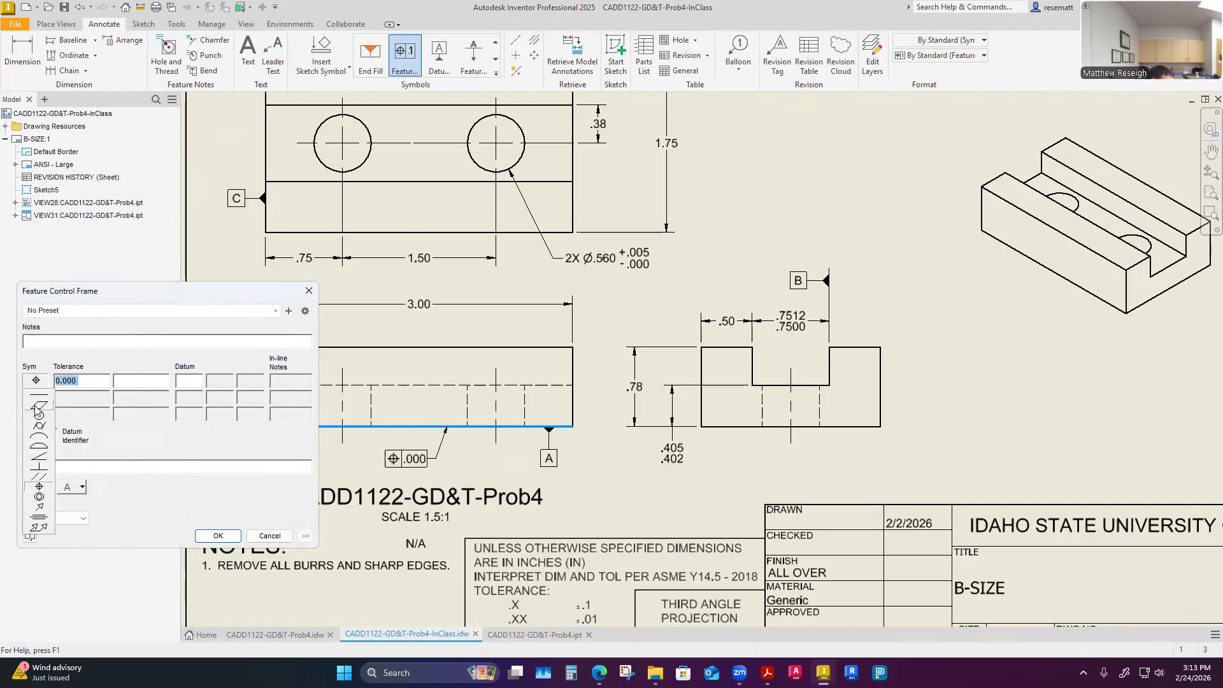
{"action": "left_click", "coordinate": [39, 407]}
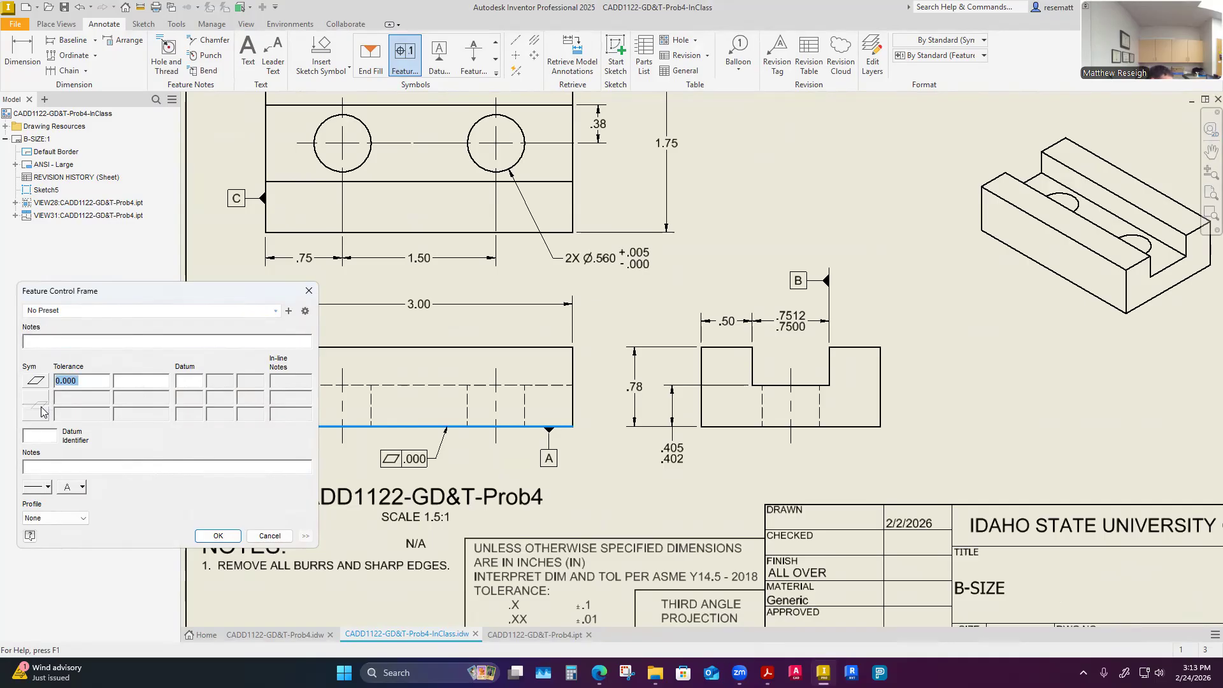
{"action": "left_click", "coordinate": [81, 380]}
{"action": "key", "text": "BackSpace"}
{"action": "key", "text": "BackSpace"}
{"action": "type", "text": "10"}
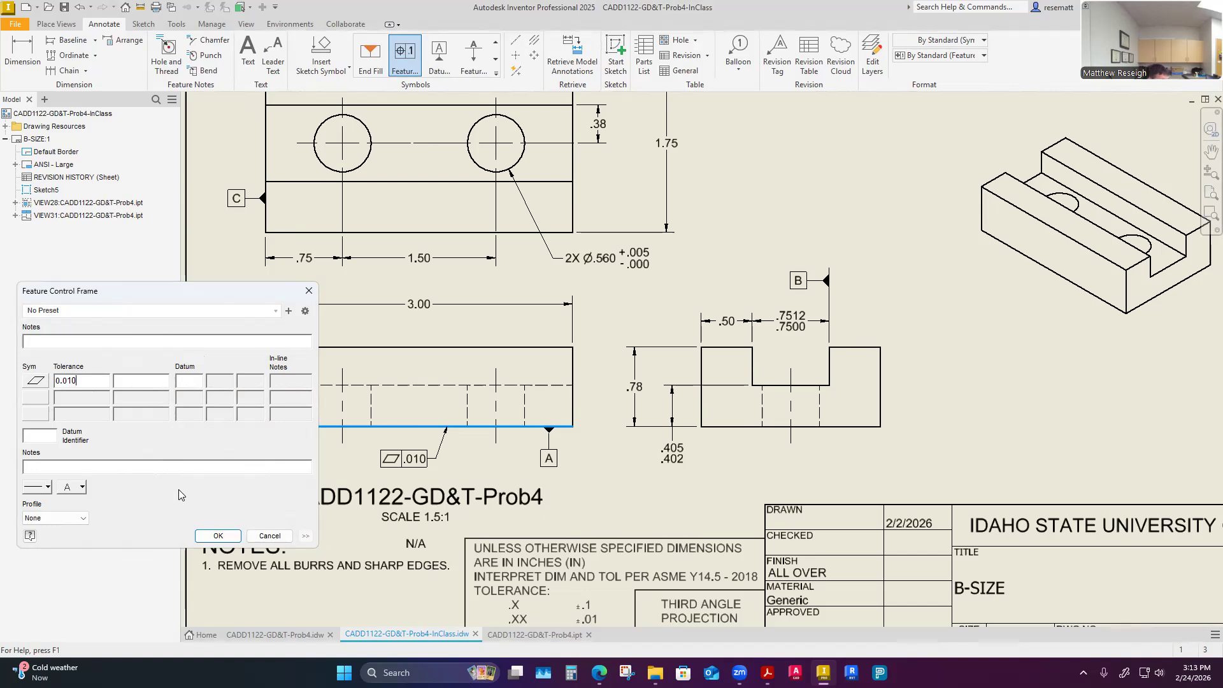
{"action": "left_click", "coordinate": [218, 536]}
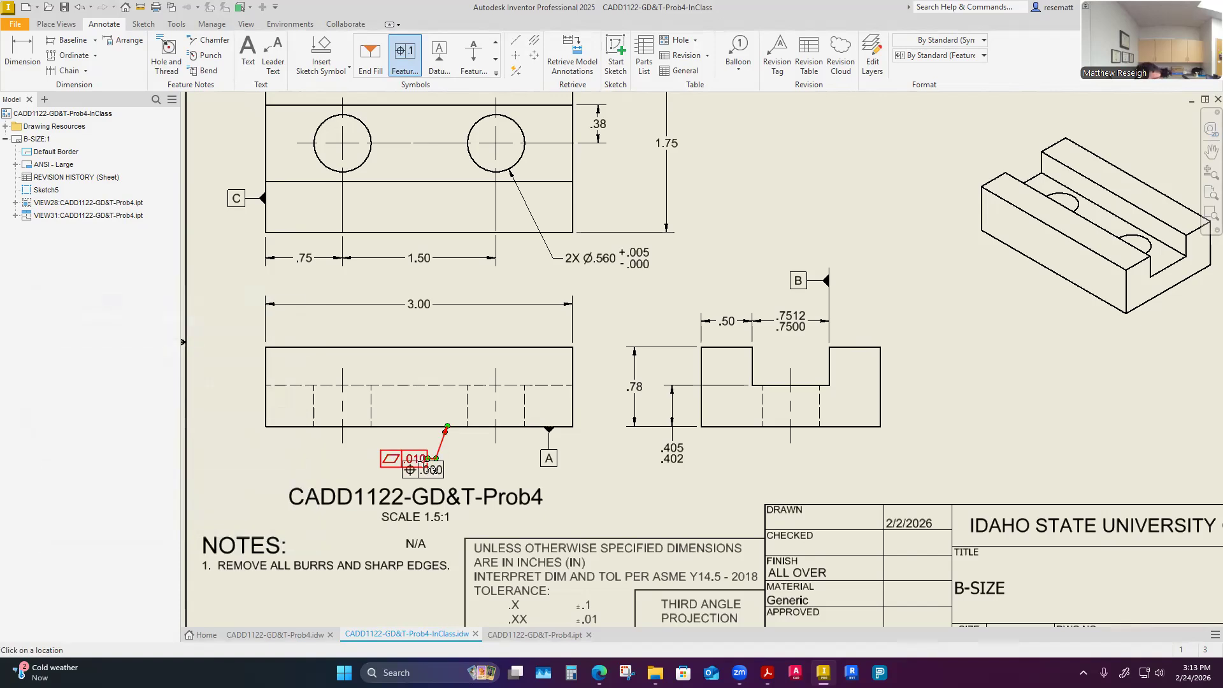
{"action": "key", "text": "Escape"}
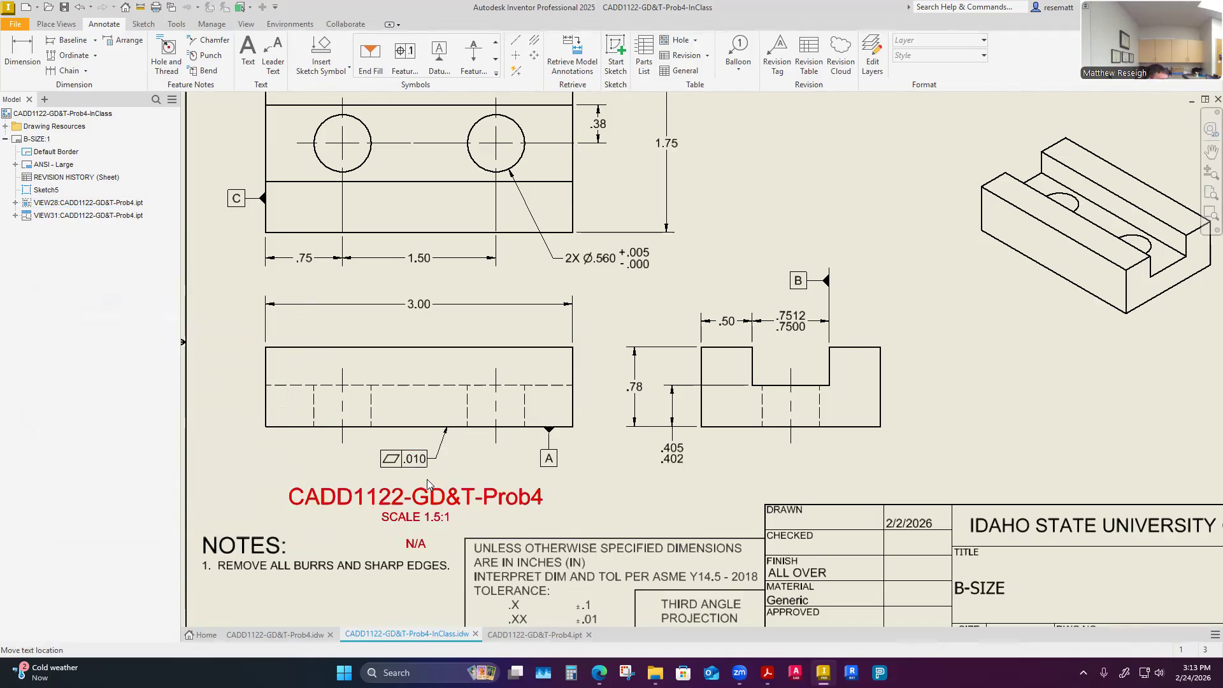
Step: Attach a new feature control frame to the slot's left wall in the side view
{"action": "scroll", "coordinate": [419, 462], "scroll_direction": "down", "scroll_amount": 3}
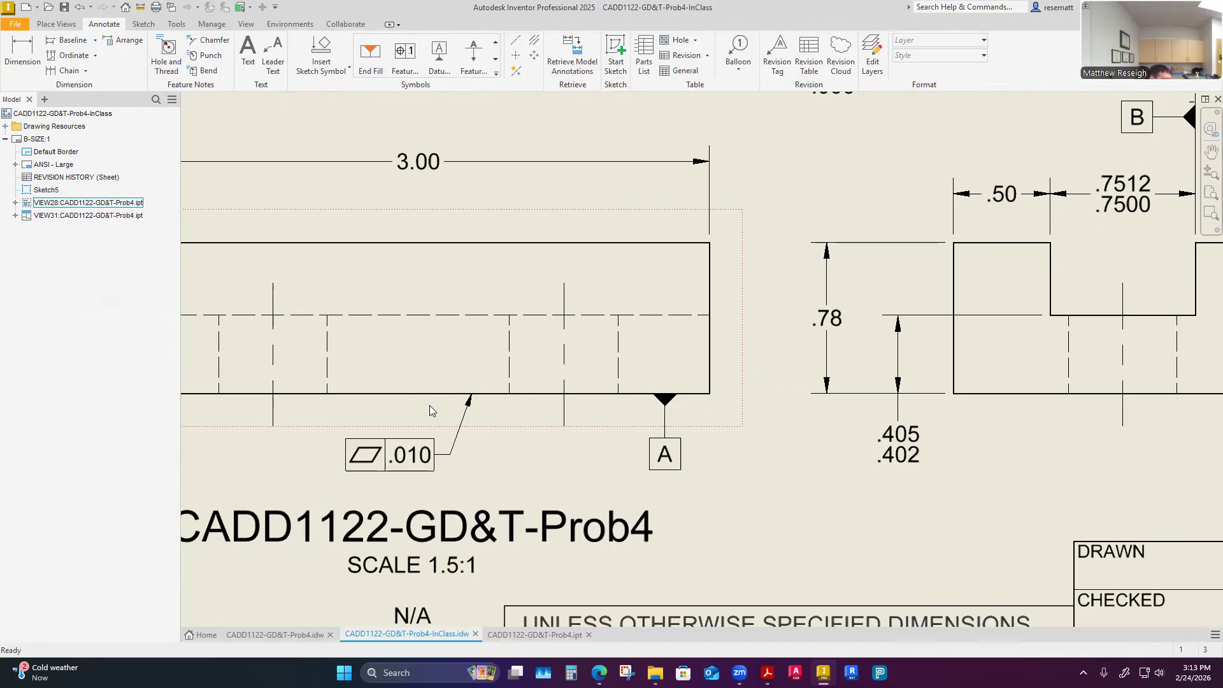
{"action": "scroll", "coordinate": [443, 408], "scroll_direction": "down", "scroll_amount": 3}
{"action": "scroll", "coordinate": [444, 408], "scroll_direction": "up", "scroll_amount": 4}
{"action": "scroll", "coordinate": [443, 407], "scroll_direction": "up", "scroll_amount": 2}
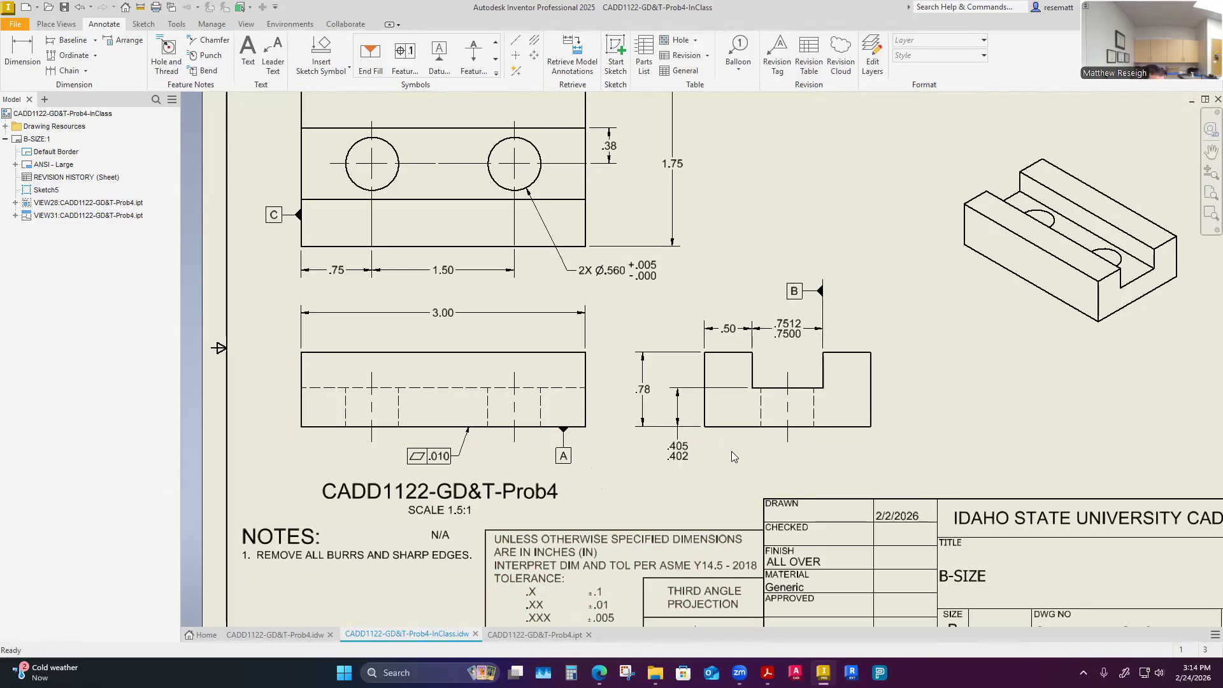
{"action": "scroll", "coordinate": [727, 451], "scroll_direction": "down", "scroll_amount": 5}
{"action": "scroll", "coordinate": [755, 461], "scroll_direction": "up", "scroll_amount": 5}
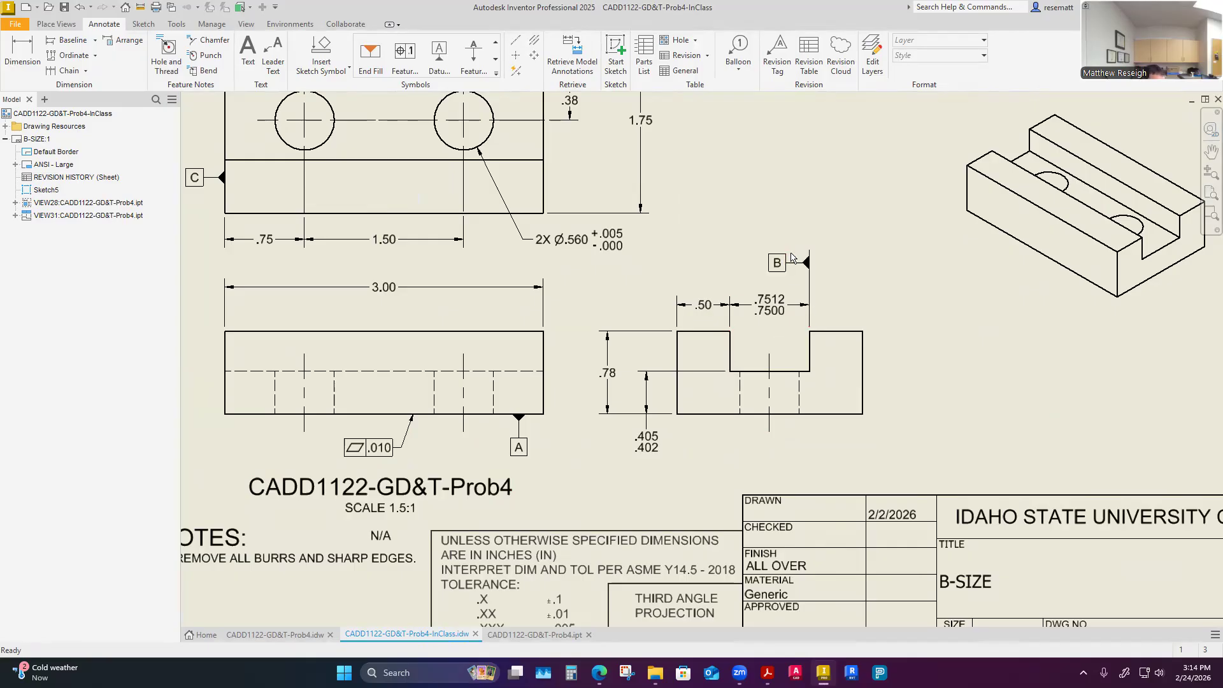
{"action": "left_click", "coordinate": [405, 57]}
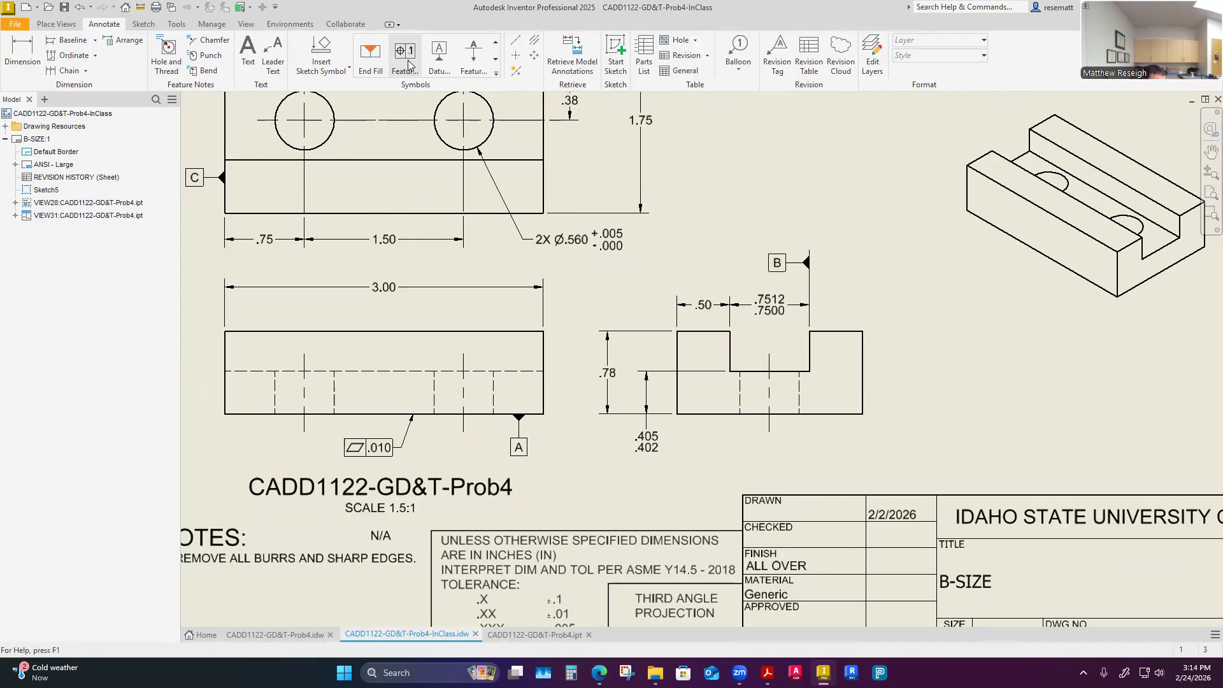
{"action": "scroll", "coordinate": [739, 503], "scroll_direction": "up", "scroll_amount": 3}
{"action": "scroll", "coordinate": [738, 555], "scroll_direction": "down", "scroll_amount": 6}
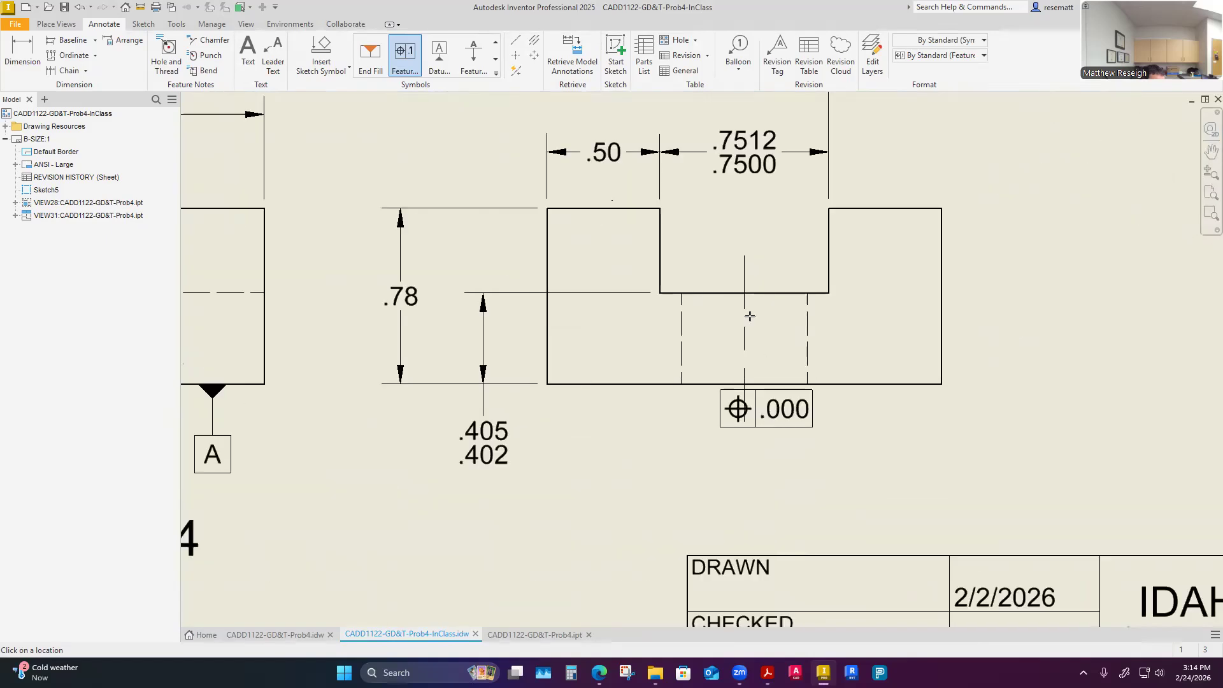
{"action": "double_click", "coordinate": [660, 236]}
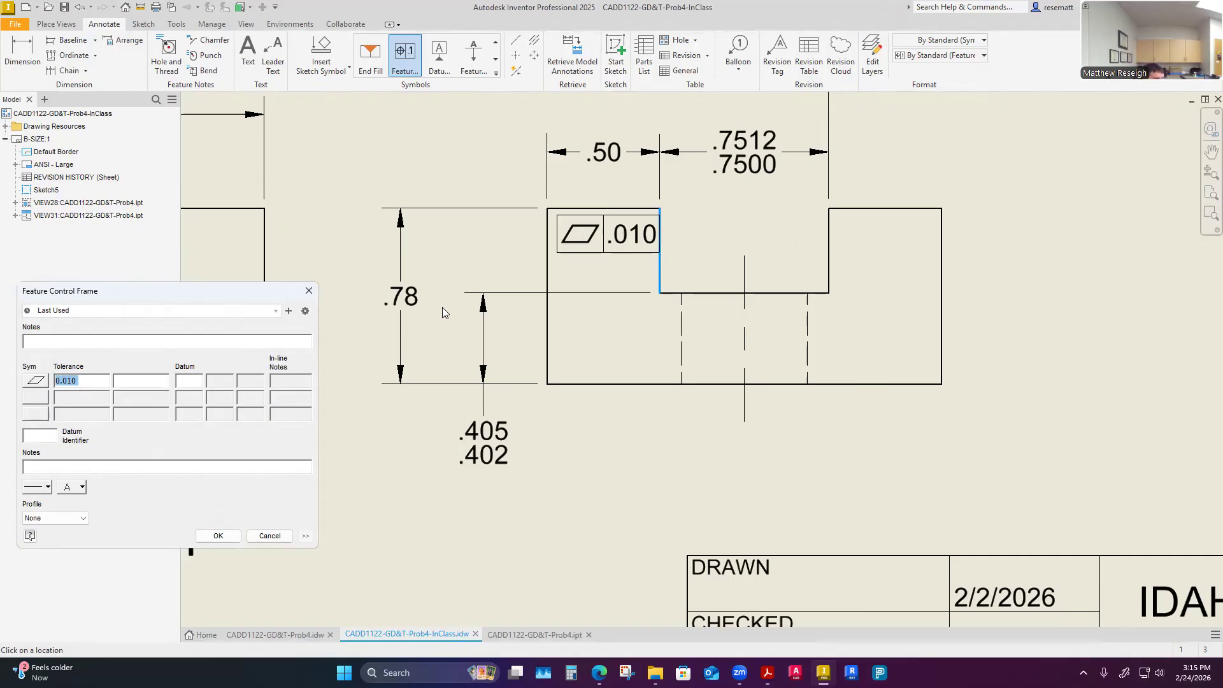
Step: Make the slot wall's frame a parallelism control of 0.010 referencing datum B and finish placing frames
{"action": "left_click", "coordinate": [36, 381]}
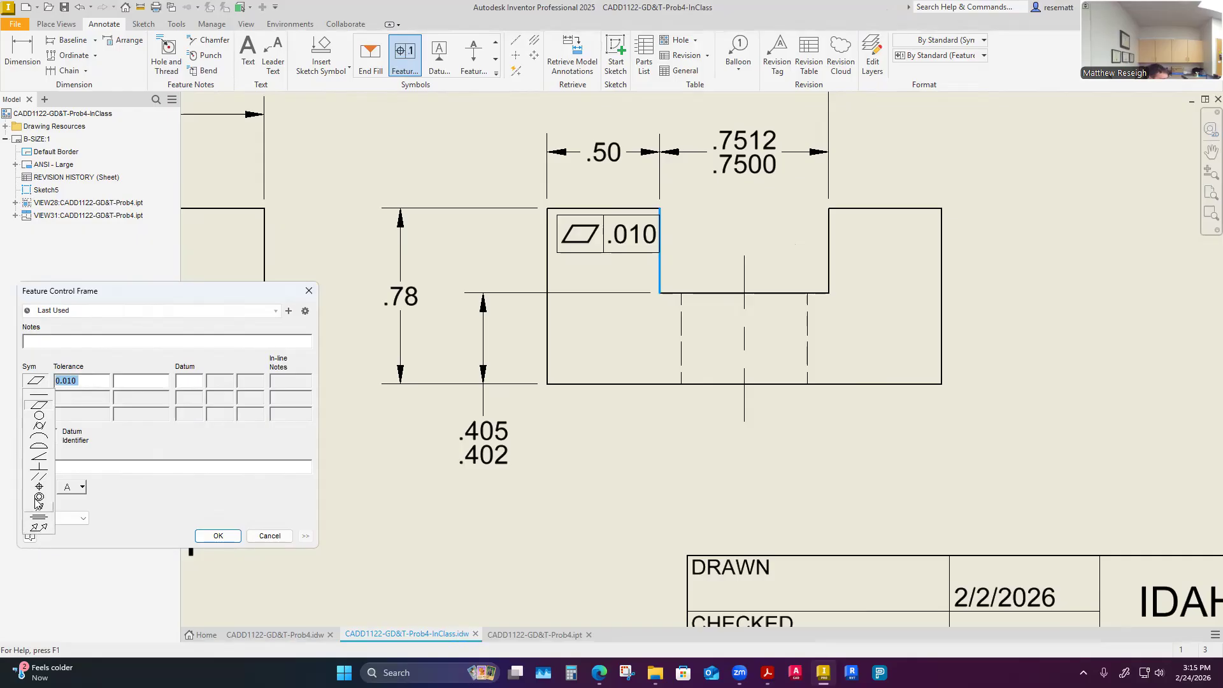
{"action": "left_click", "coordinate": [42, 477]}
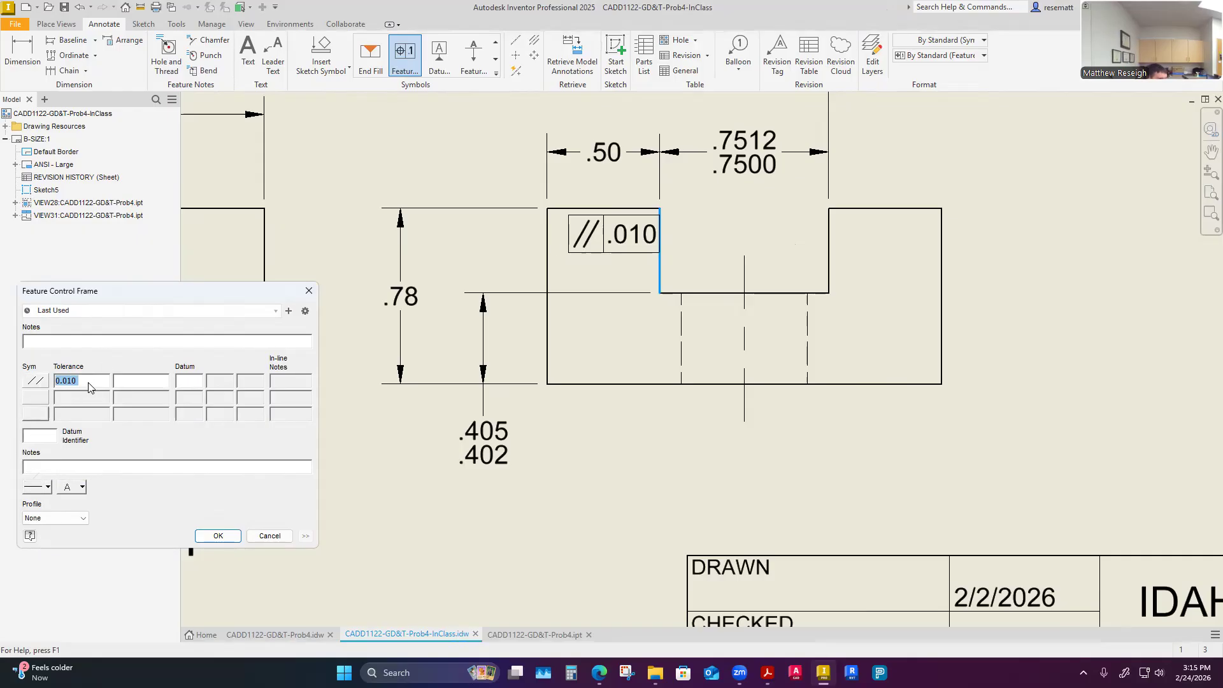
{"action": "left_click", "coordinate": [180, 380]}
{"action": "type", "text": "b"}
{"action": "key", "text": "BackSpace"}
{"action": "type", "text": "B"}
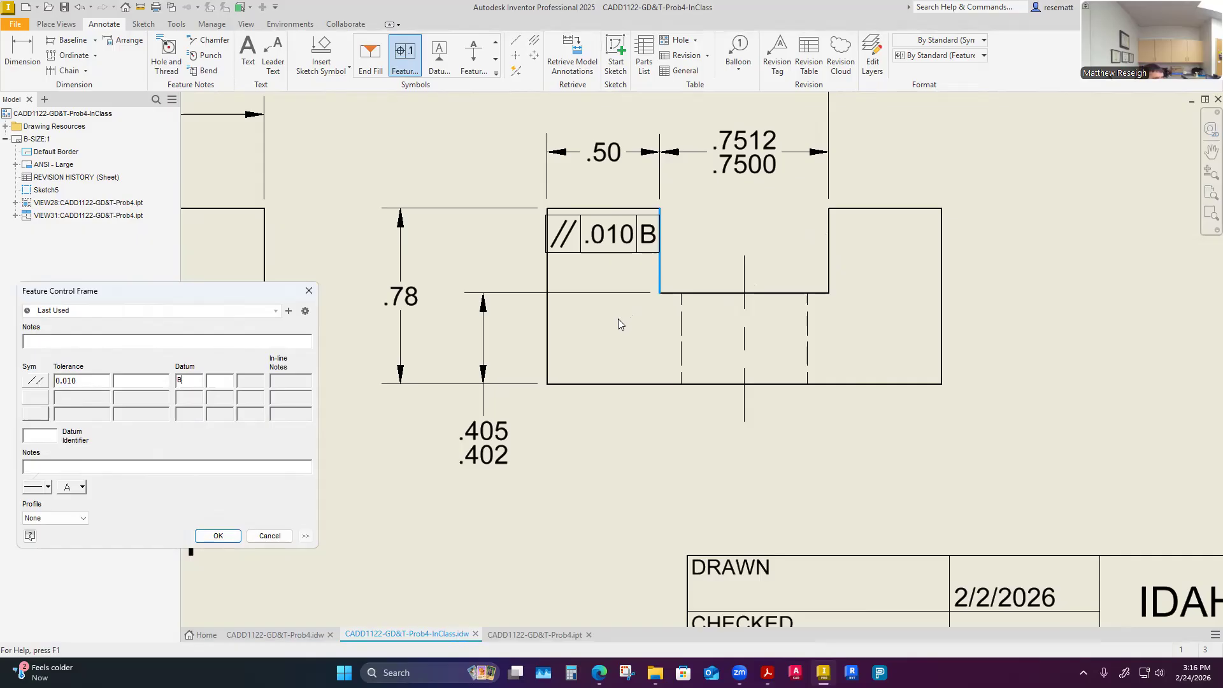
{"action": "left_click", "coordinate": [218, 536]}
{"action": "scroll", "coordinate": [641, 503], "scroll_direction": "down", "scroll_amount": 5}
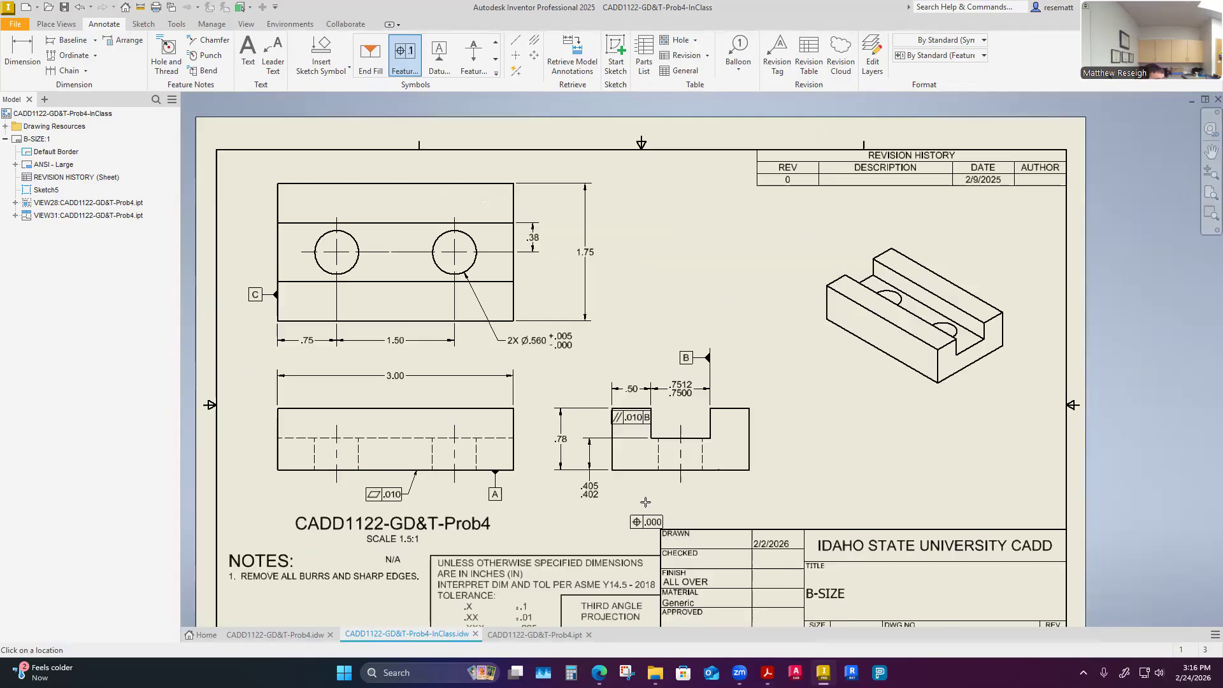
{"action": "key", "text": "Escape"}
Step: Move the parallelism frame up above the .50 dimension of the side view
{"action": "scroll", "coordinate": [620, 420], "scroll_direction": "up", "scroll_amount": 5}
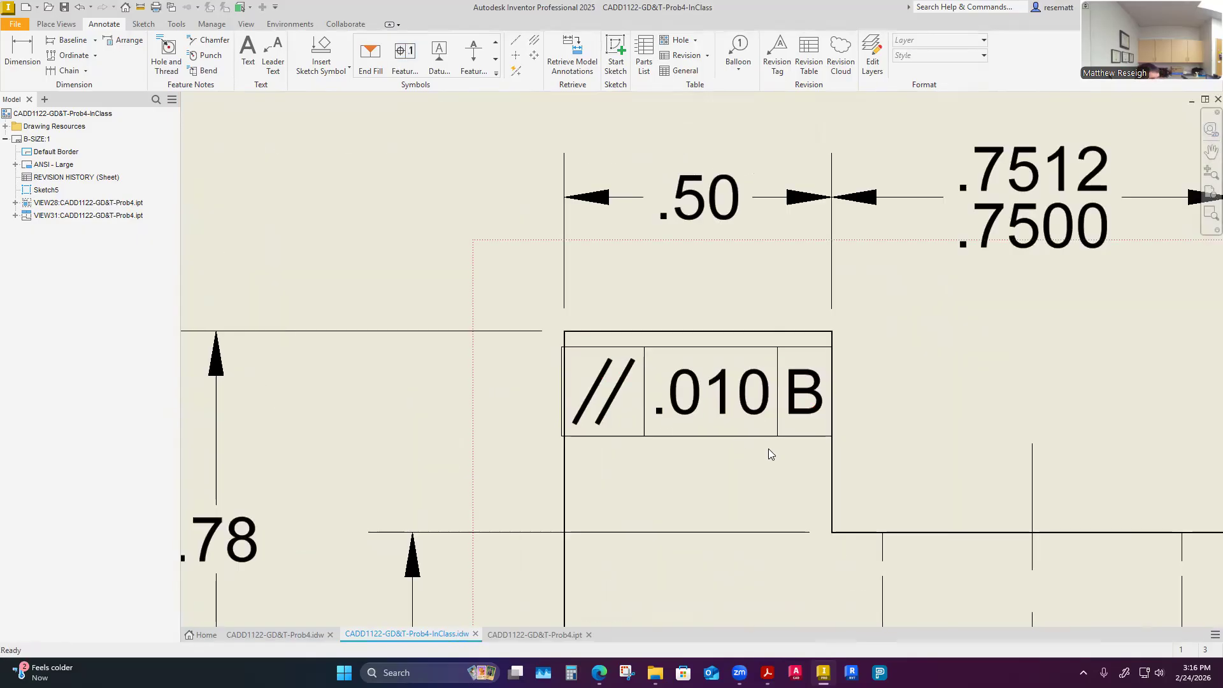
{"action": "scroll", "coordinate": [768, 449], "scroll_direction": "down", "scroll_amount": 3}
{"action": "left_click_drag", "start_coordinate": [790, 428], "coordinate": [782, 293]}
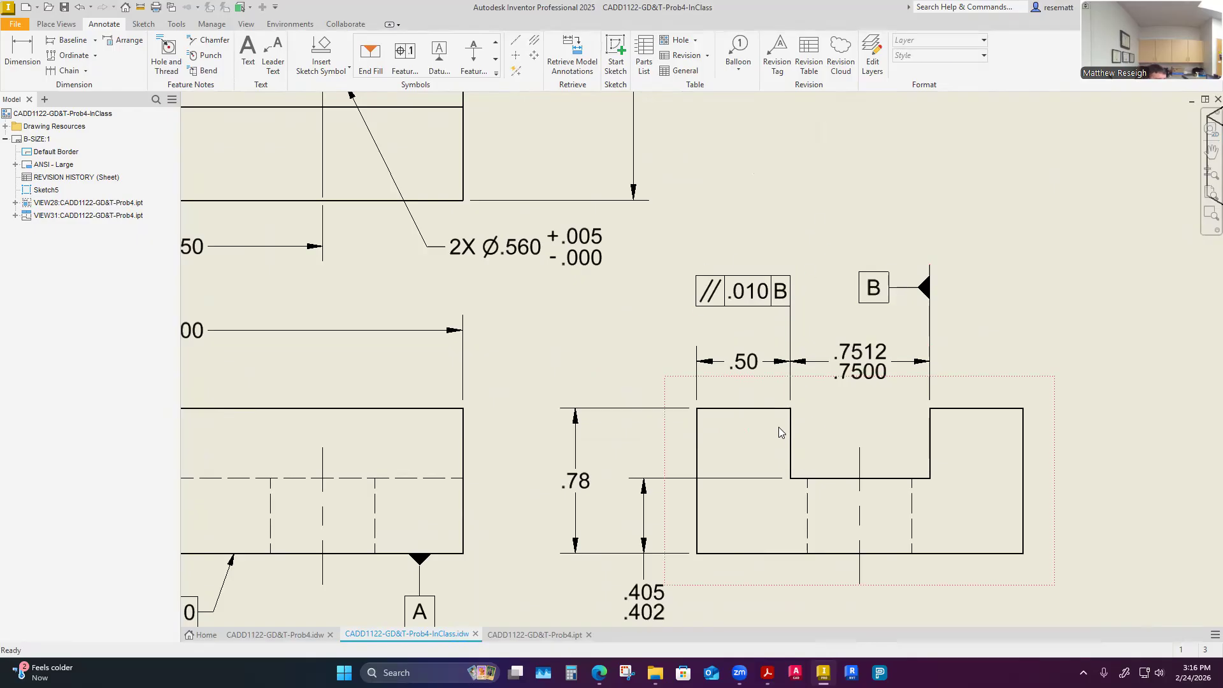
{"action": "left_click", "coordinate": [792, 294]}
{"action": "mouse_move", "coordinate": [792, 294]}
{"action": "left_mouse_down"}
{"action": "mouse_move", "coordinate": [792, 306]}
{"action": "mouse_move", "coordinate": [886, 294]}
{"action": "mouse_move", "coordinate": [790, 303]}
{"action": "left_mouse_up"}
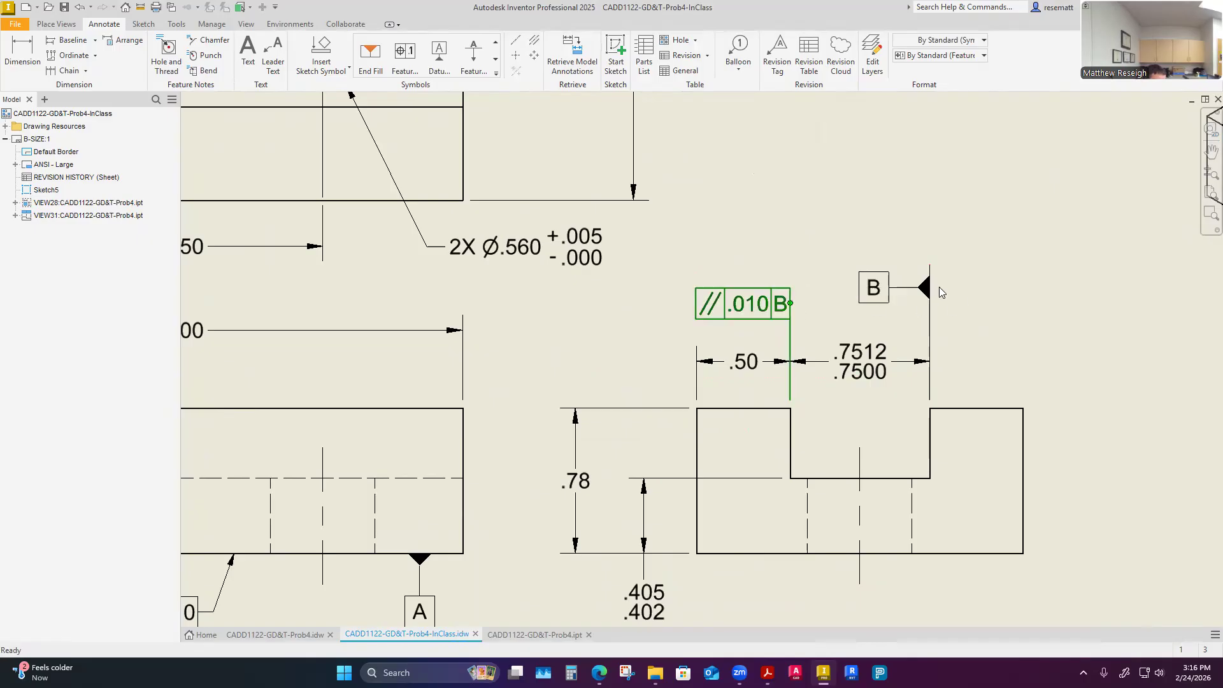
Step: Lower datum identifier B on its extension line to level it with the parallelism frame
{"action": "left_click", "coordinate": [941, 297]}
{"action": "left_click_drag", "start_coordinate": [937, 298], "coordinate": [931, 305]}
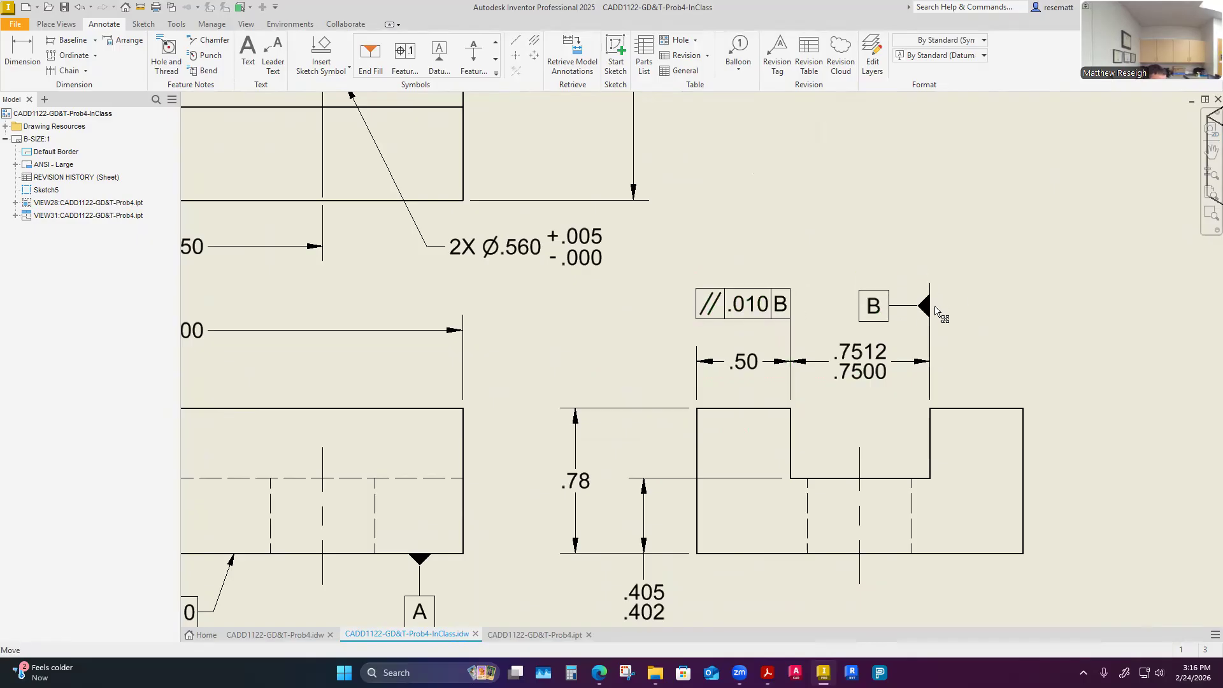
{"action": "left_click", "coordinate": [801, 233]}
Step: Place a feature control frame under the 2X Ø.560 hole note and reset it to no preset
{"action": "scroll", "coordinate": [817, 236], "scroll_direction": "down", "scroll_amount": 3}
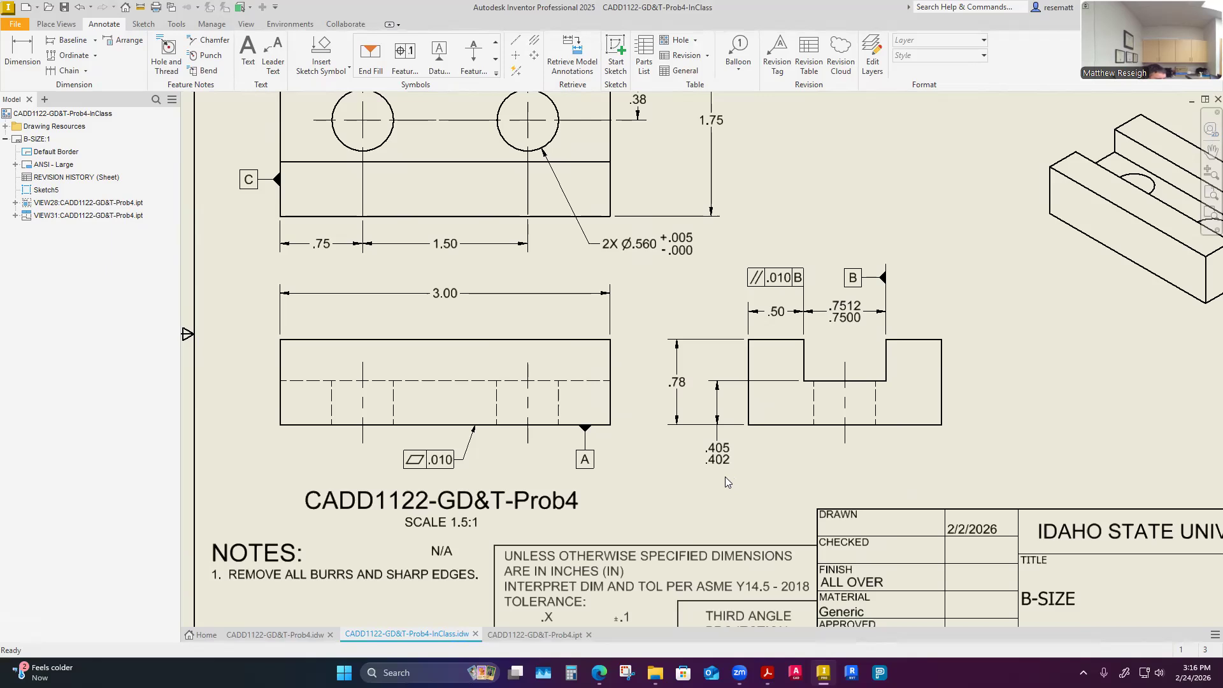
{"action": "scroll", "coordinate": [672, 456], "scroll_direction": "down", "scroll_amount": 3}
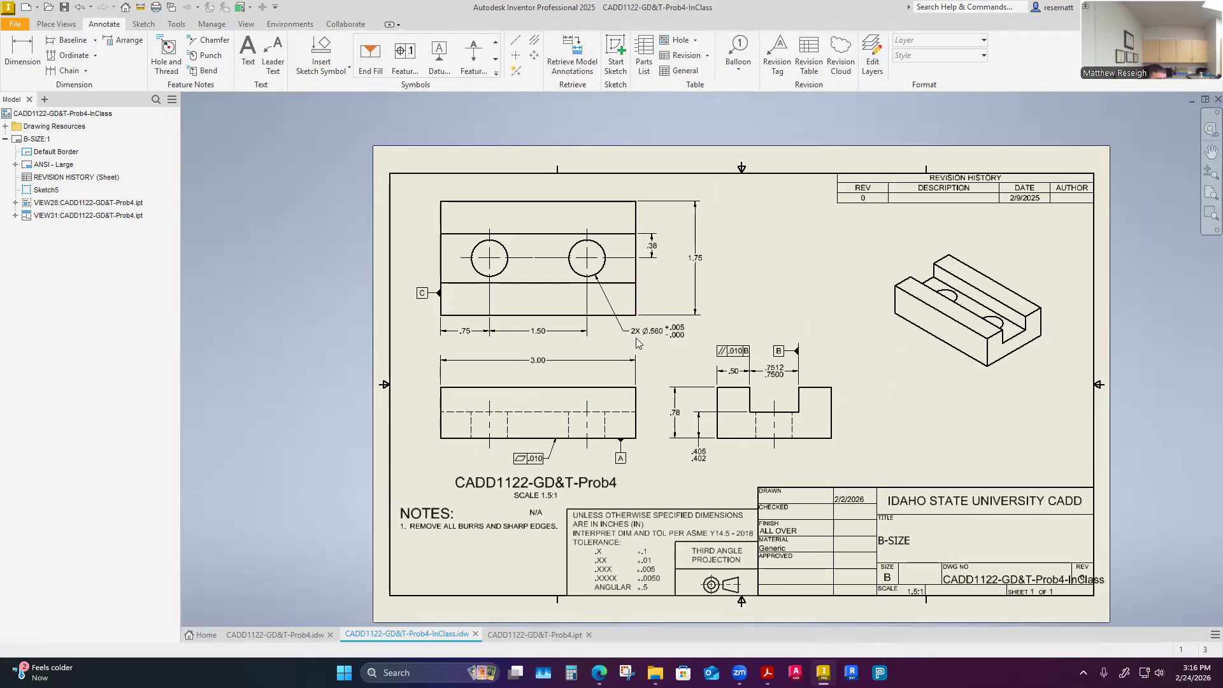
{"action": "scroll", "coordinate": [650, 330], "scroll_direction": "up", "scroll_amount": 4}
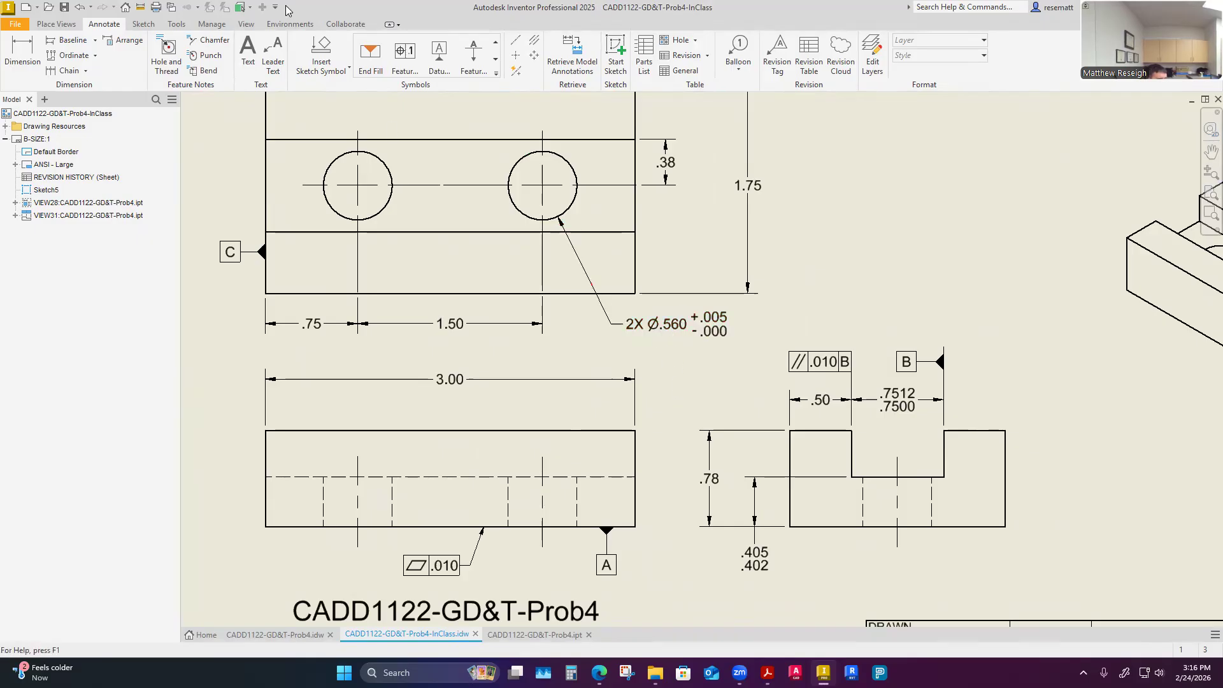
{"action": "left_click", "coordinate": [403, 51]}
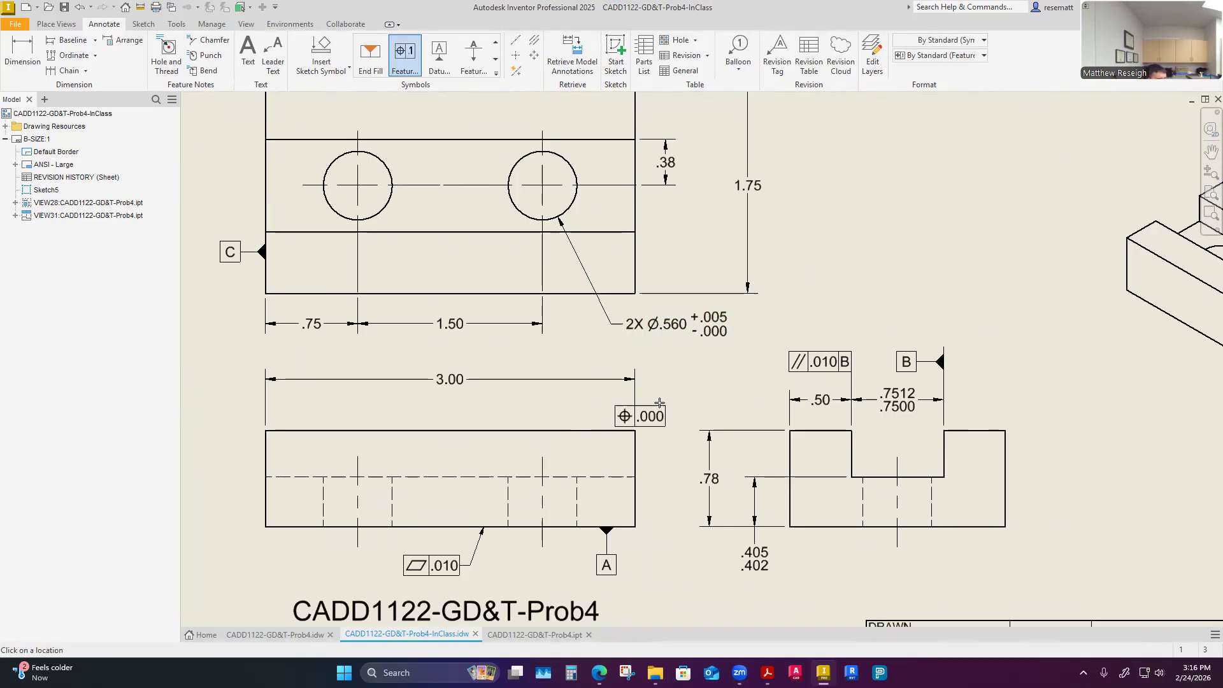
{"action": "scroll", "coordinate": [735, 363], "scroll_direction": "down", "scroll_amount": 2}
{"action": "scroll", "coordinate": [734, 363], "scroll_direction": "up", "scroll_amount": 5}
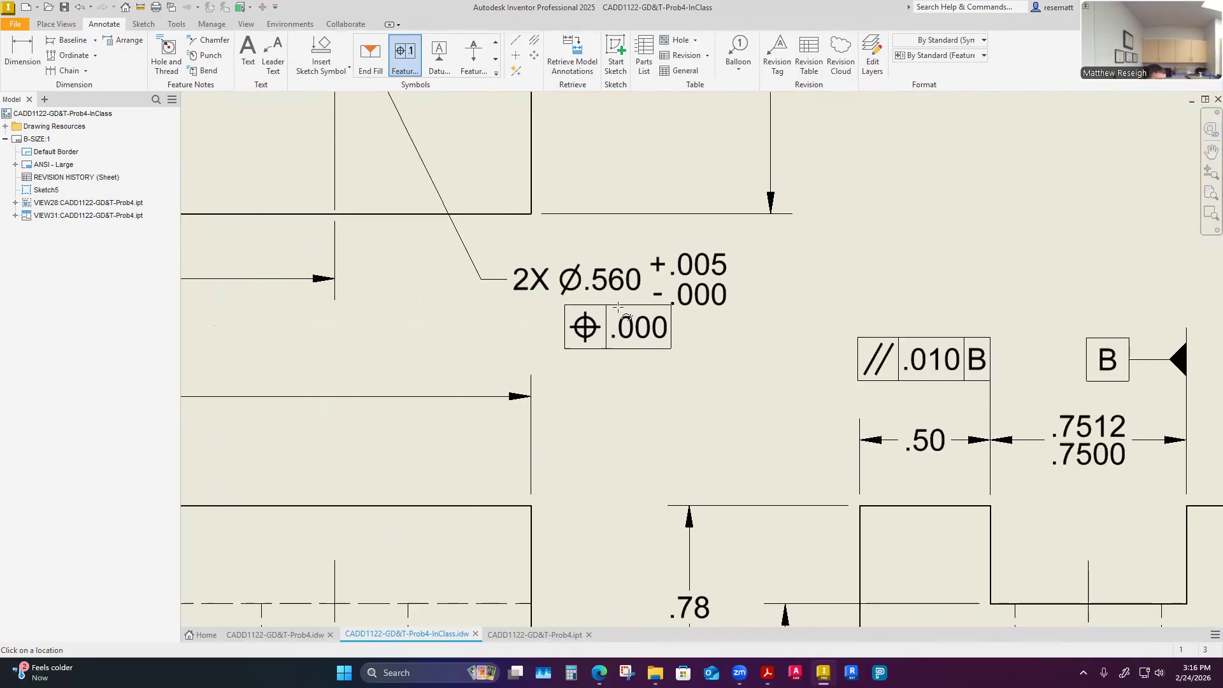
{"action": "double_click", "coordinate": [620, 311]}
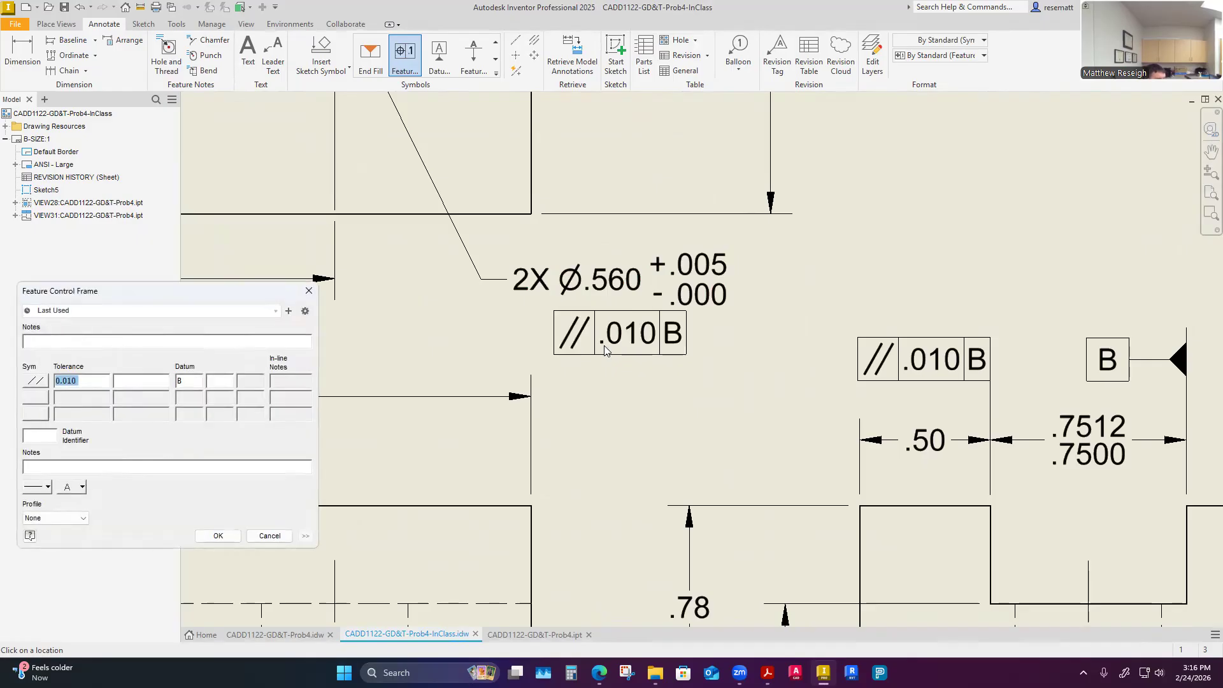
{"action": "left_click", "coordinate": [265, 311]}
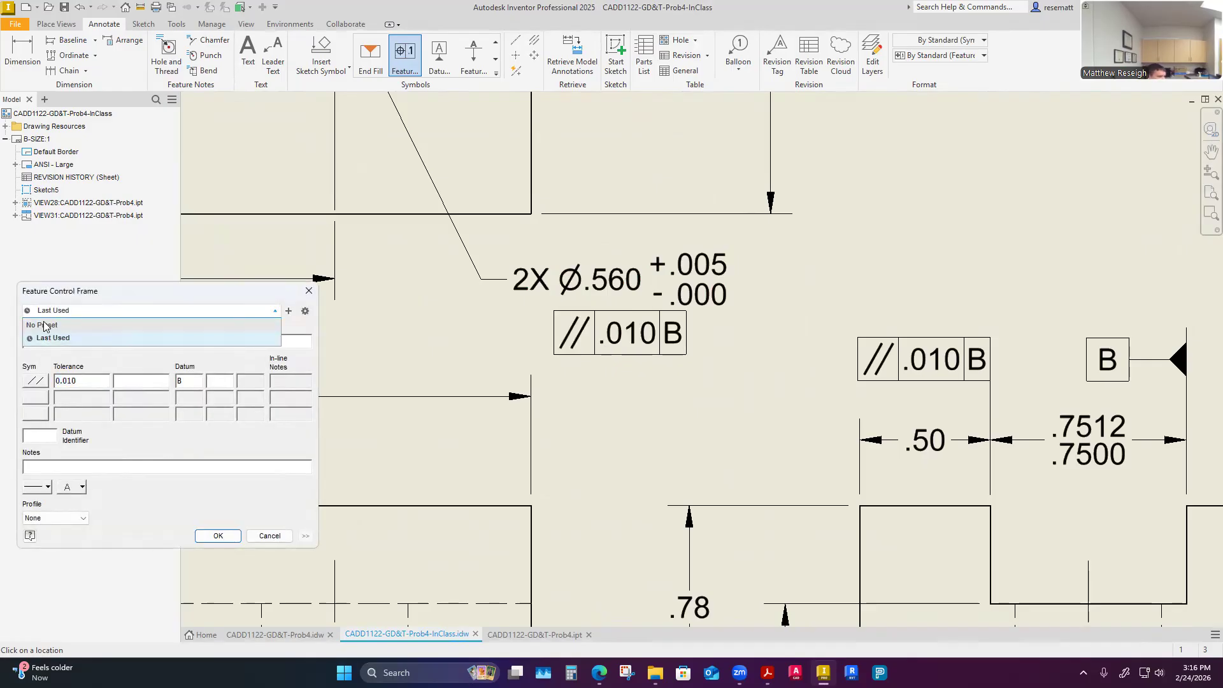
{"action": "left_click", "coordinate": [45, 326]}
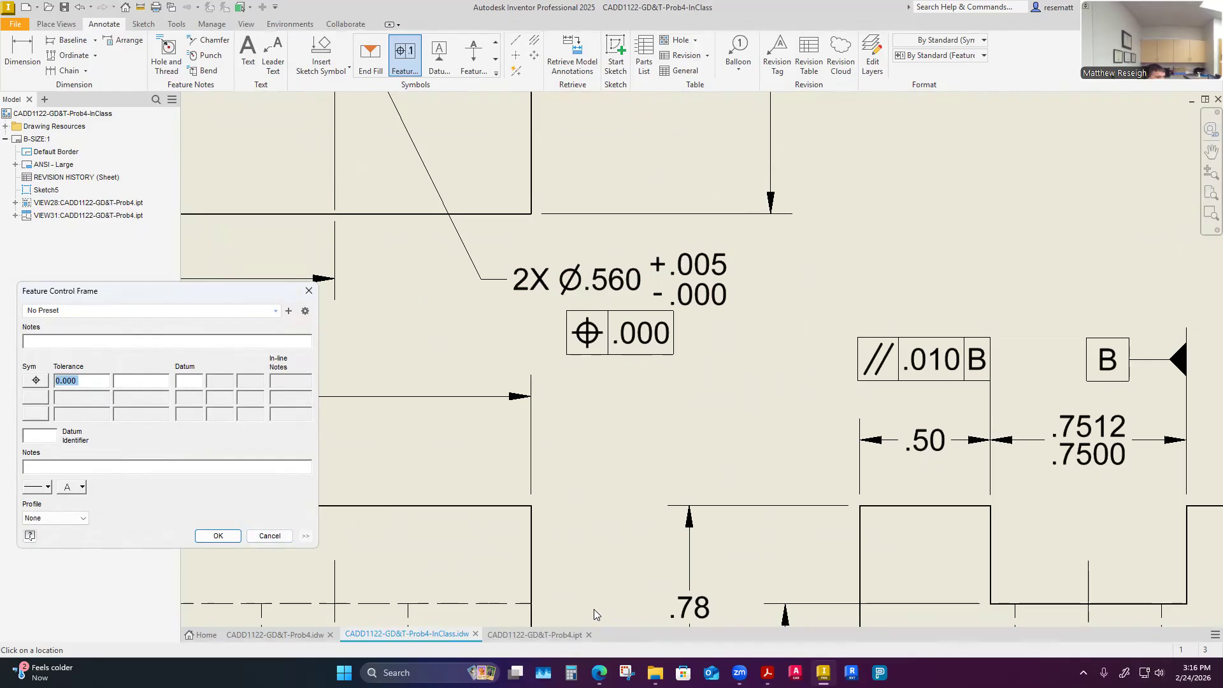
Step: Switch to the CADD1122-GD&T-Prob4 PDF in Acrobat to check its tolerance callouts, and return to the Inventor drawing
{"action": "mouse_move", "coordinate": [767, 670]}
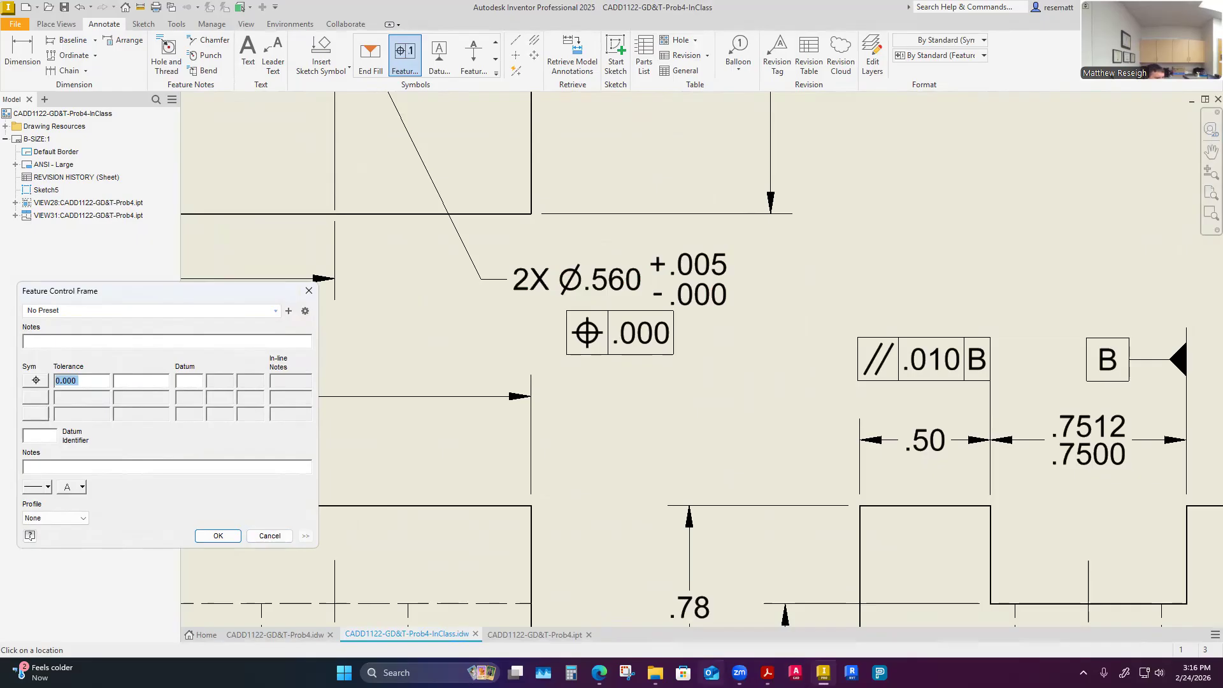
{"action": "mouse_move", "coordinate": [599, 672]}
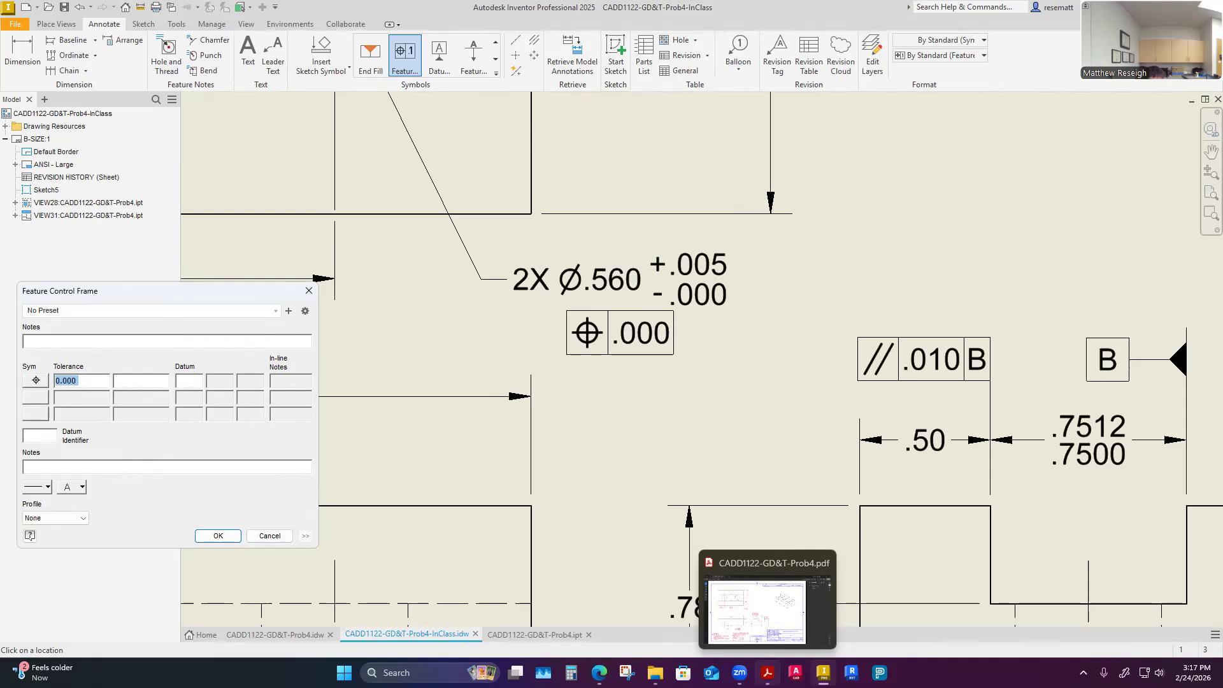
{"action": "left_click", "coordinate": [757, 639]}
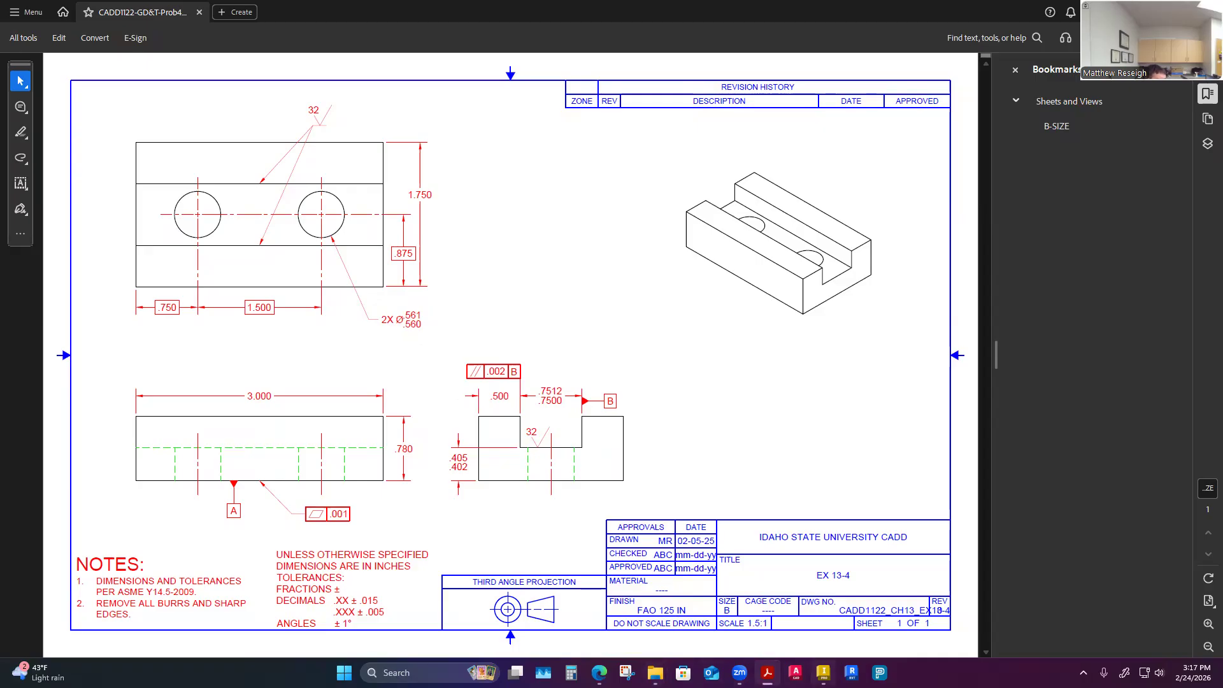
{"action": "left_click", "coordinate": [823, 673]}
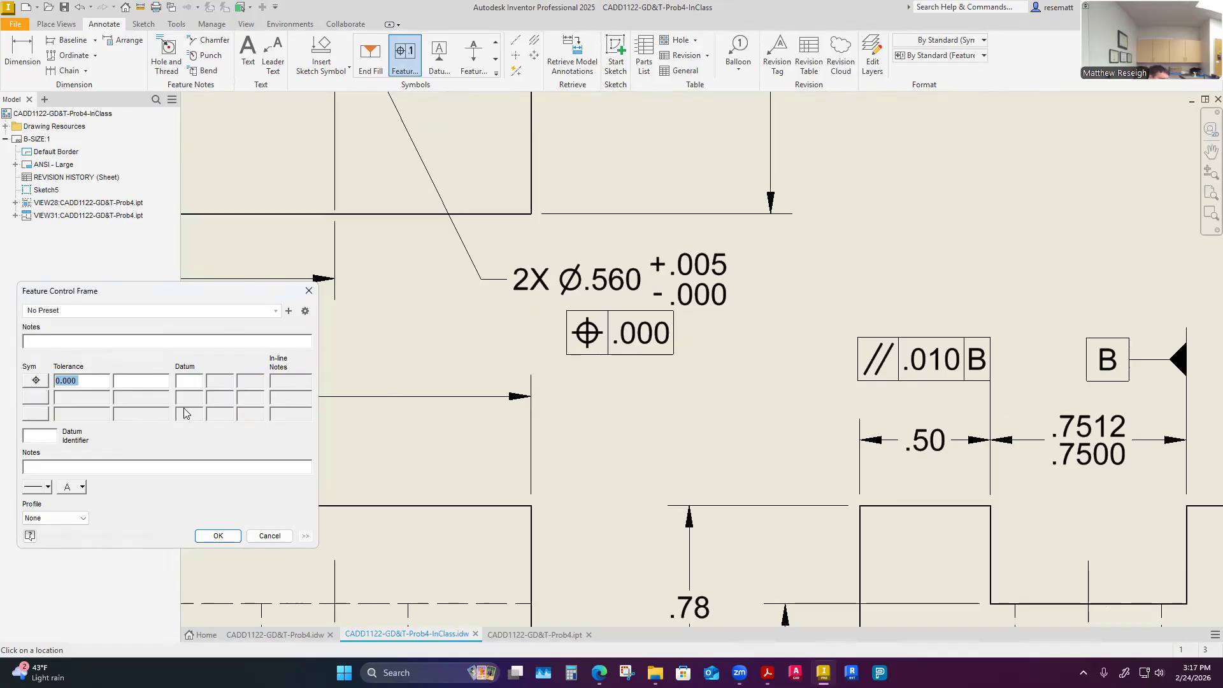
Step: Place the text cursor in front of the 0.000 tolerance value of the position frame
{"action": "left_click", "coordinate": [83, 380]}
{"action": "key", "text": "Left"}
{"action": "key", "text": "Left"}
{"action": "key", "text": "Left"}
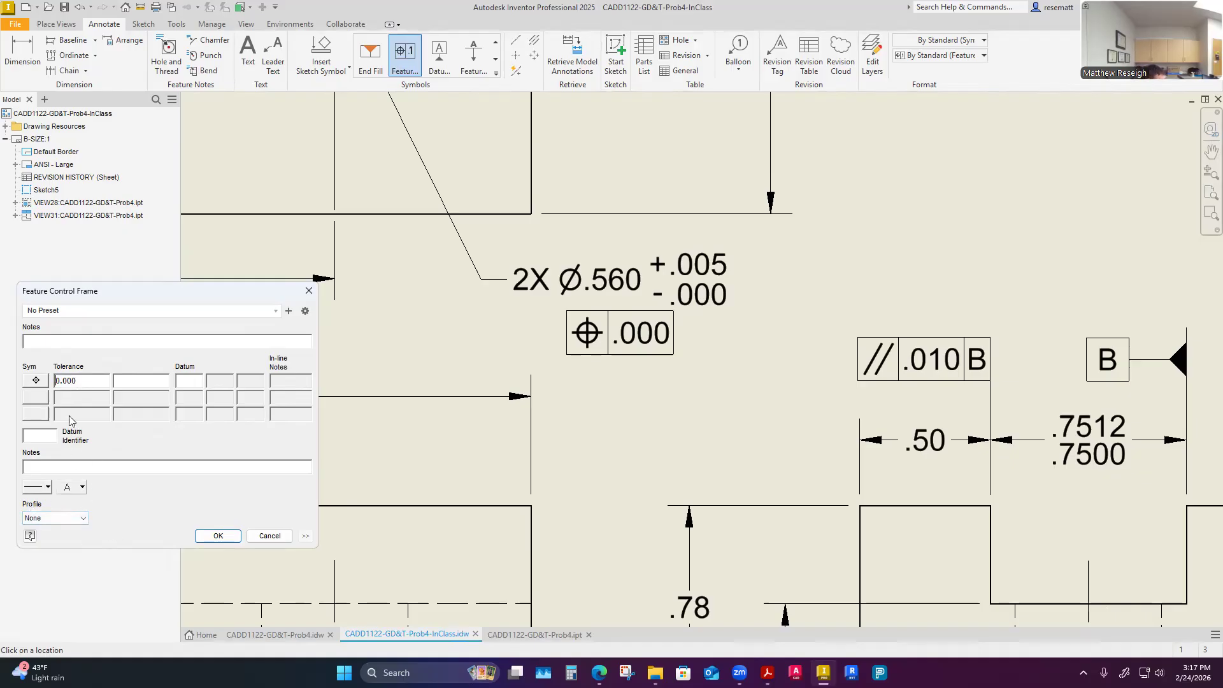
{"action": "left_click", "coordinate": [35, 487]}
{"action": "left_click", "coordinate": [48, 488]}
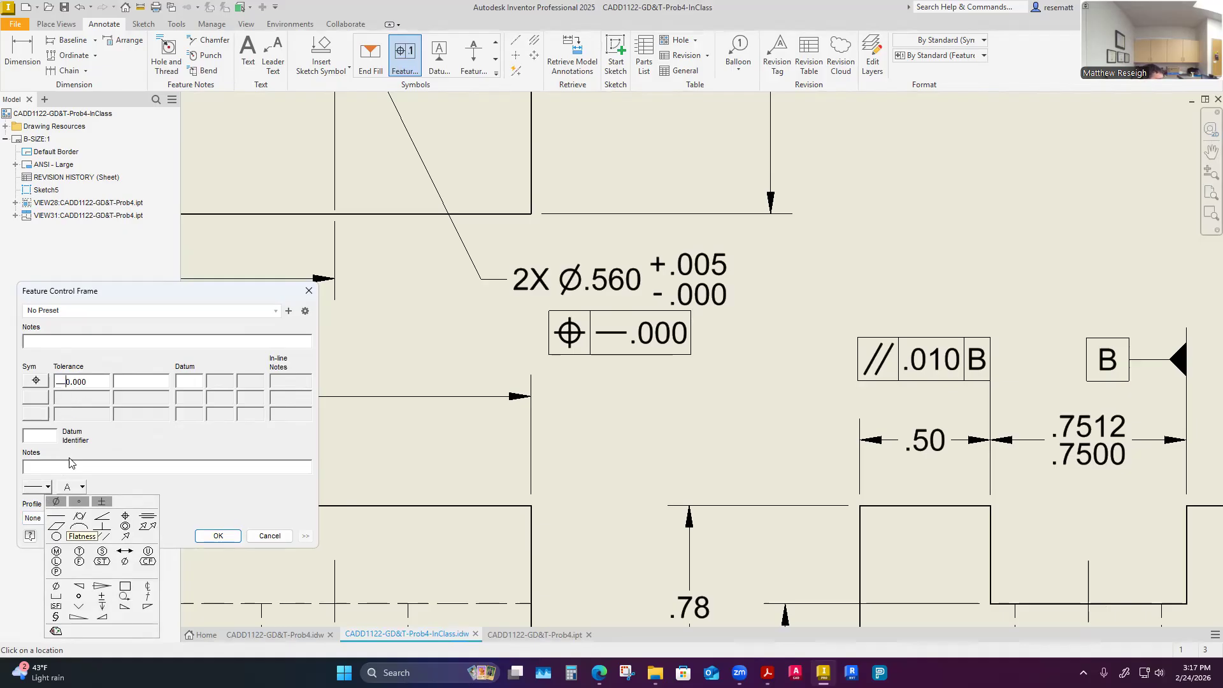
{"action": "left_click", "coordinate": [58, 587]}
{"action": "key", "text": "BackSpace"}
{"action": "key", "text": "BackSpace"}
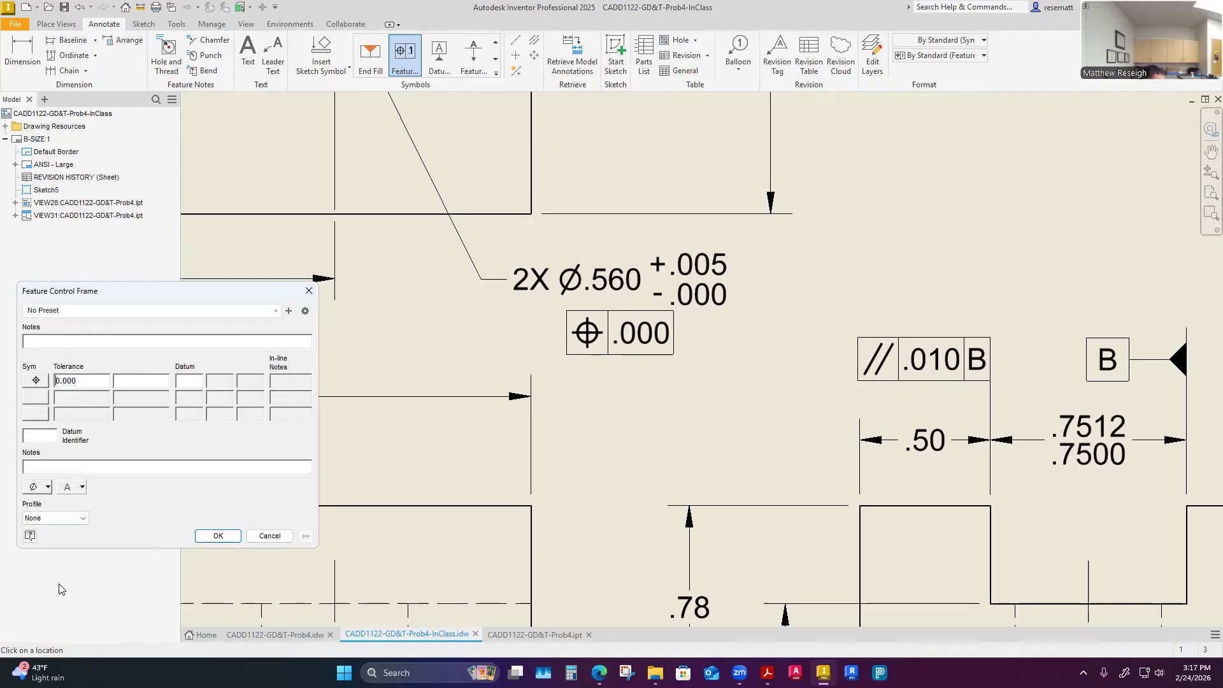
Step: Set the position tolerance to Ø0.010 with the maximum material condition modifier
{"action": "left_click", "coordinate": [48, 486]}
{"action": "left_click", "coordinate": [56, 502]}
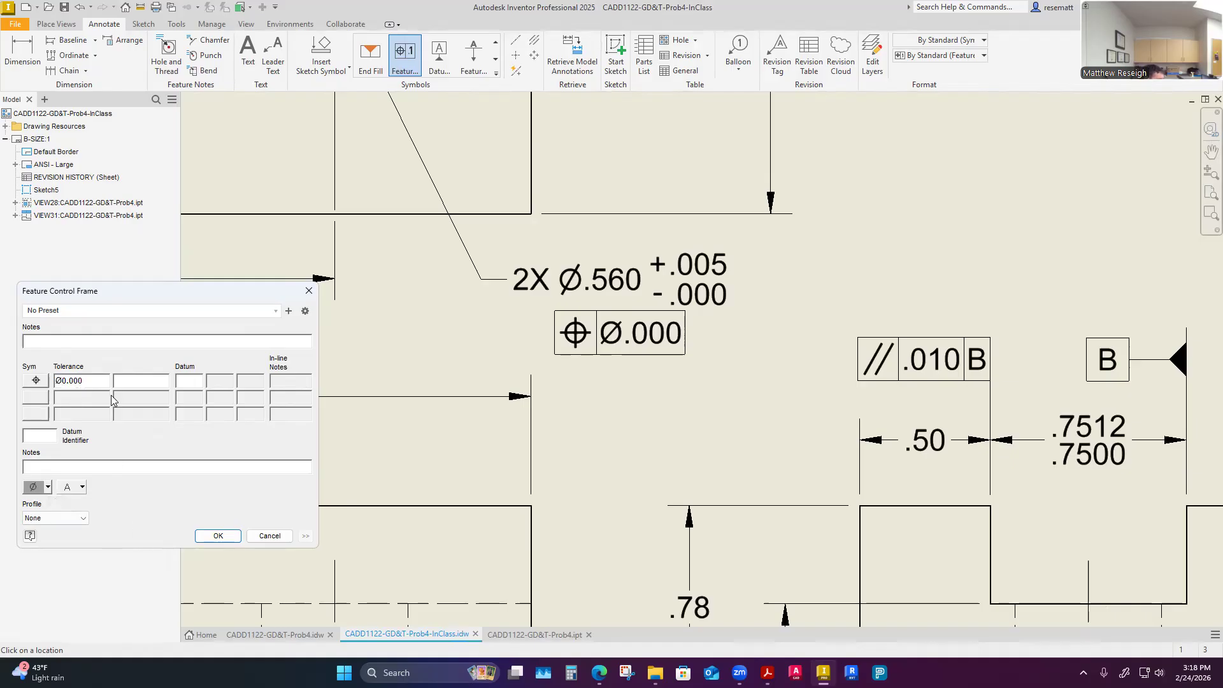
{"action": "key", "text": "BackSpace"}
{"action": "key", "text": "BackSpace"}
{"action": "type", "text": "10"}
{"action": "left_click", "coordinate": [48, 488]}
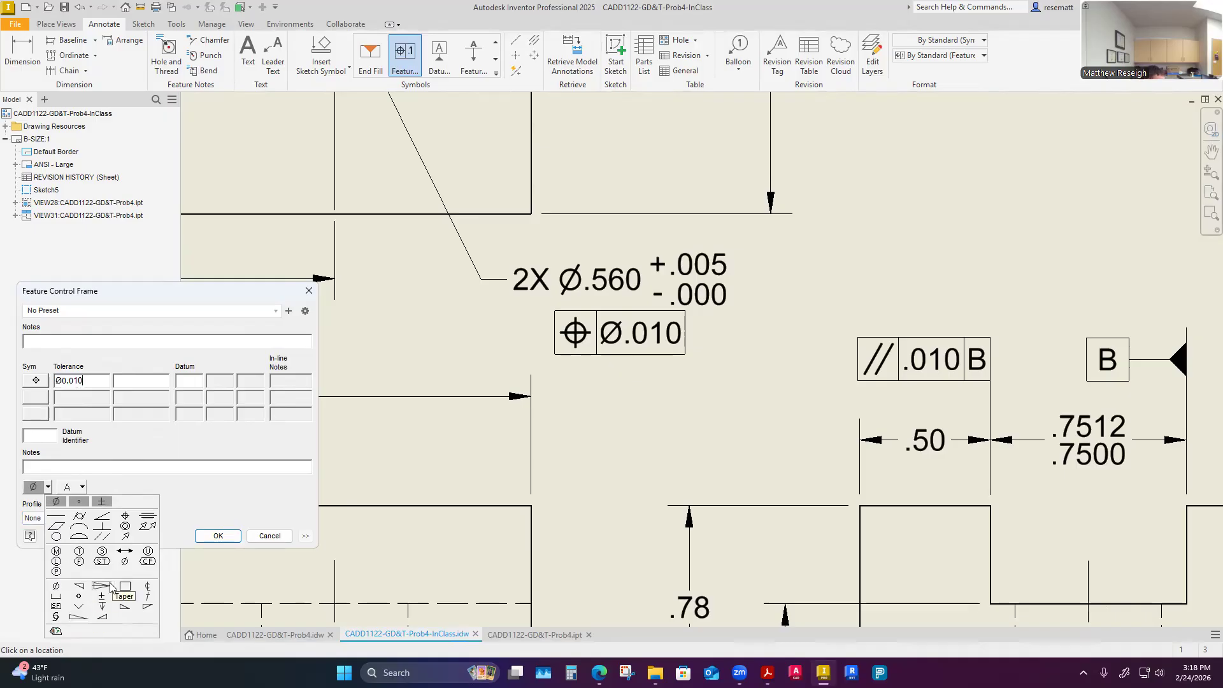
{"action": "left_click", "coordinate": [56, 551]}
Step: Reference datums A, B and C in the position frame and finish the Feature Control Frame command
{"action": "left_click", "coordinate": [179, 383]}
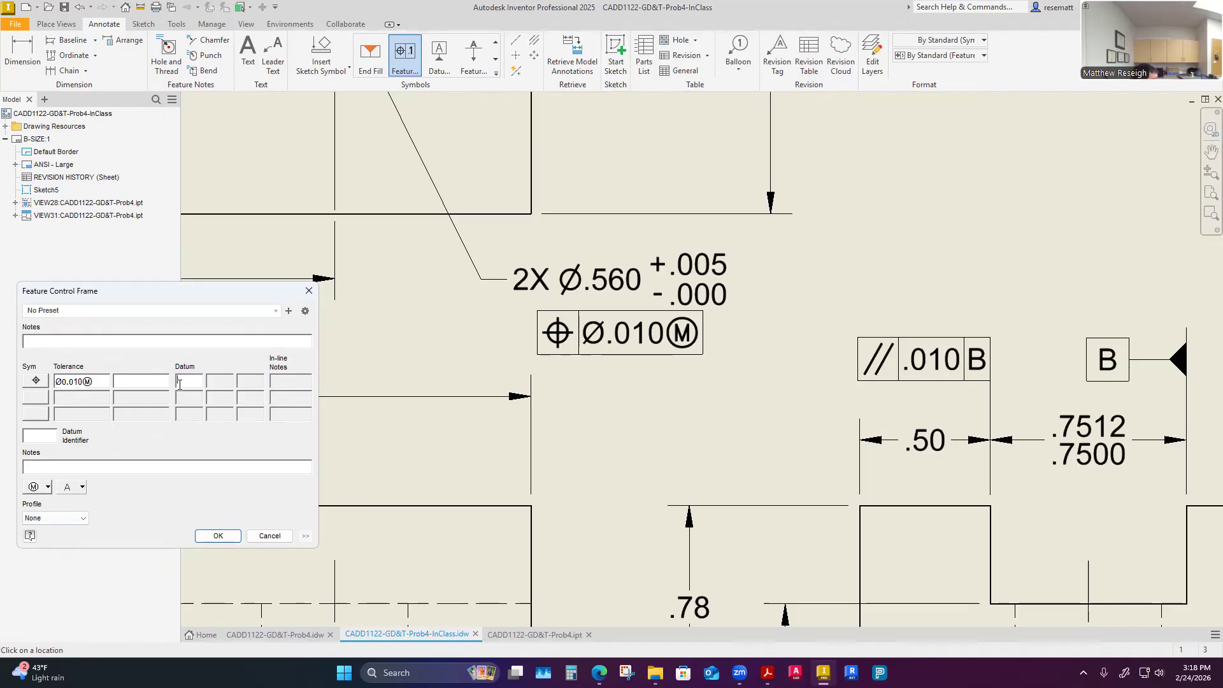
{"action": "type", "text": "a"}
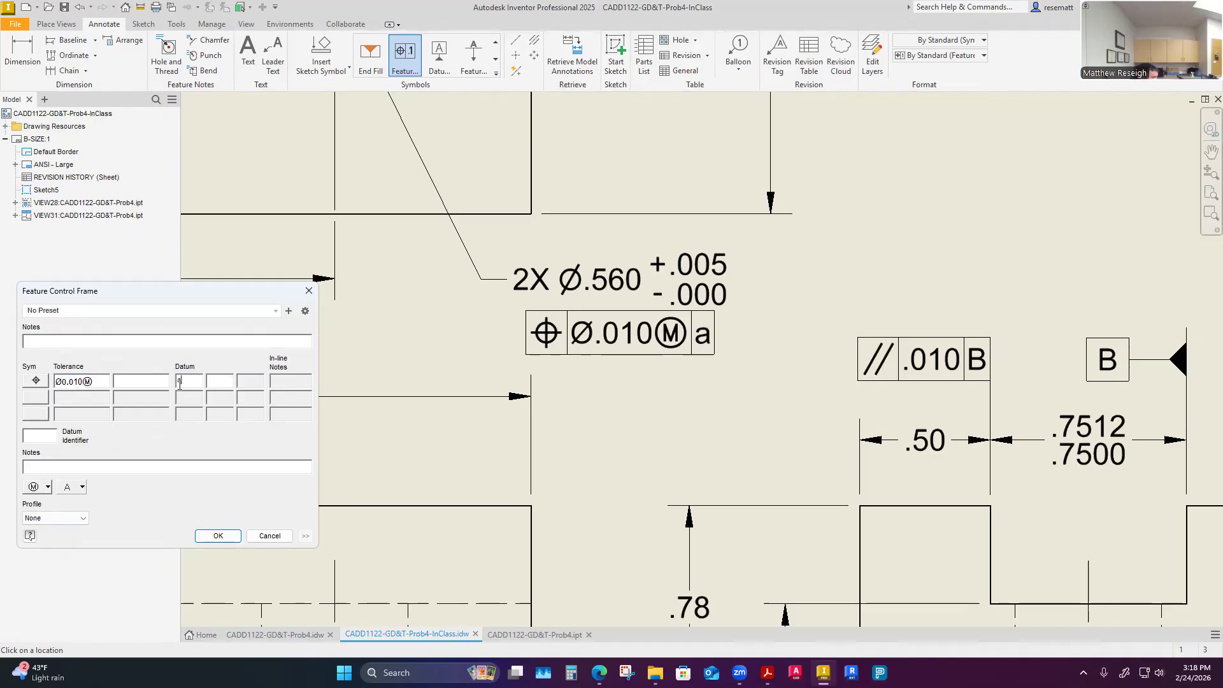
{"action": "key", "text": "BackSpace"}
{"action": "type", "text": "A"}
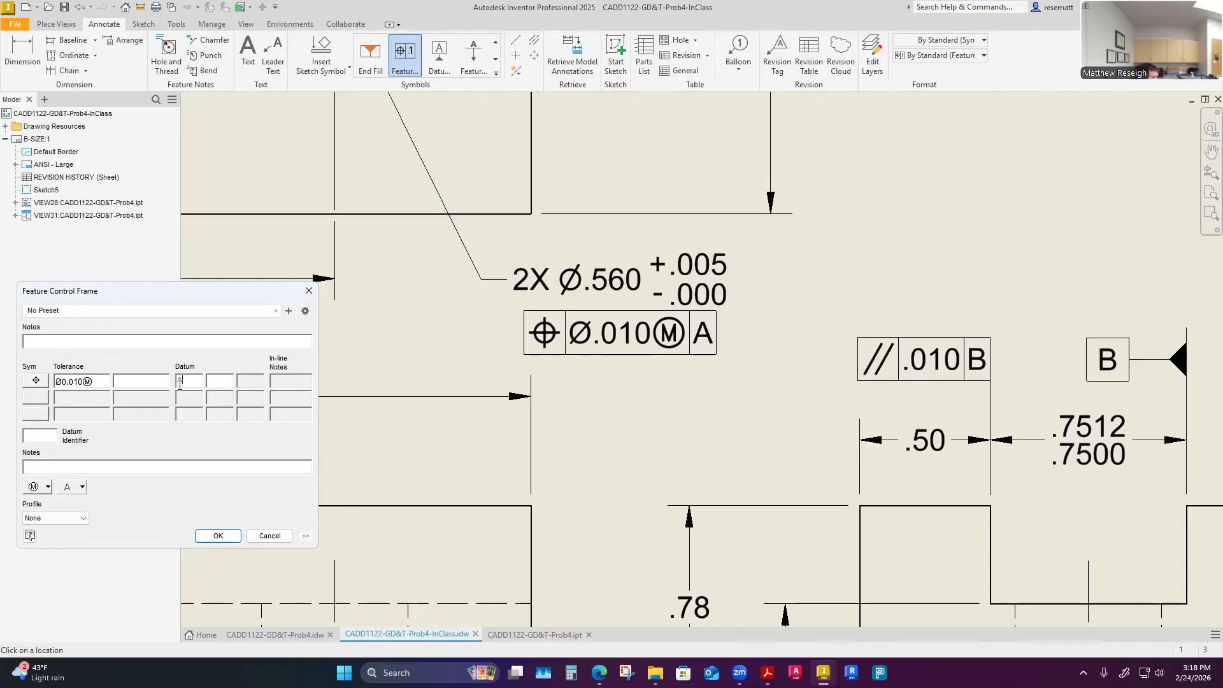
{"action": "left_click", "coordinate": [227, 383]}
{"action": "type", "text": "B"}
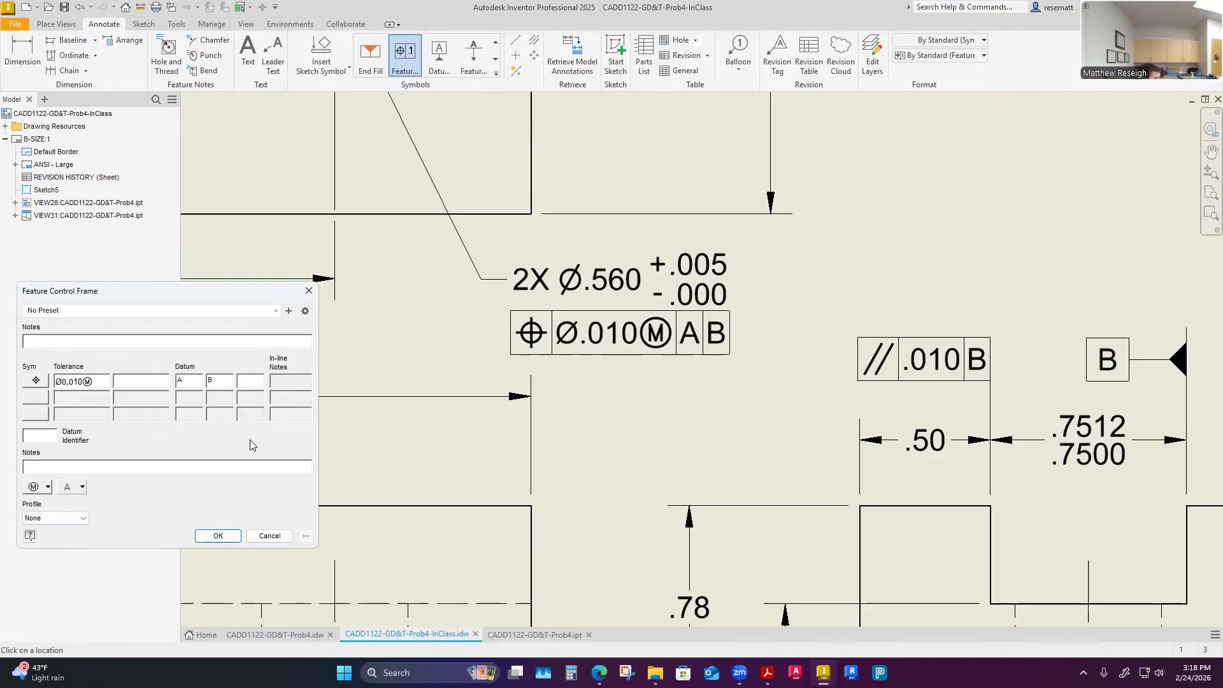
{"action": "type", "text": "C"}
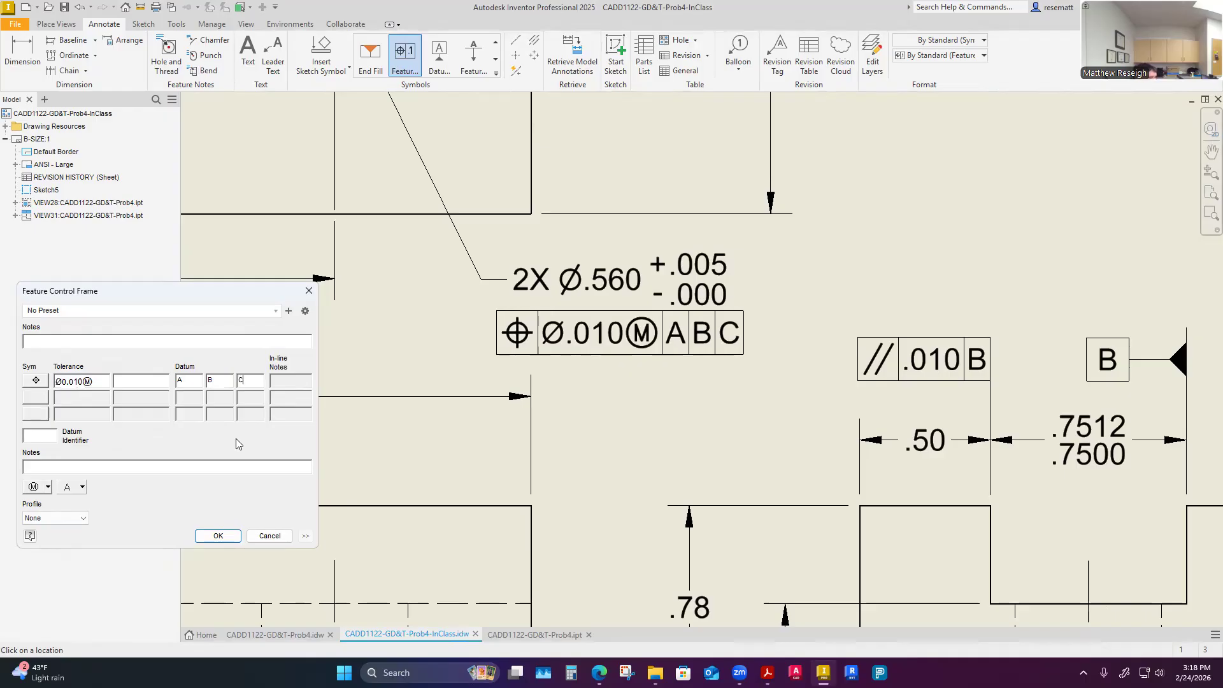
{"action": "left_click", "coordinate": [228, 538]}
{"action": "key", "text": "Escape"}
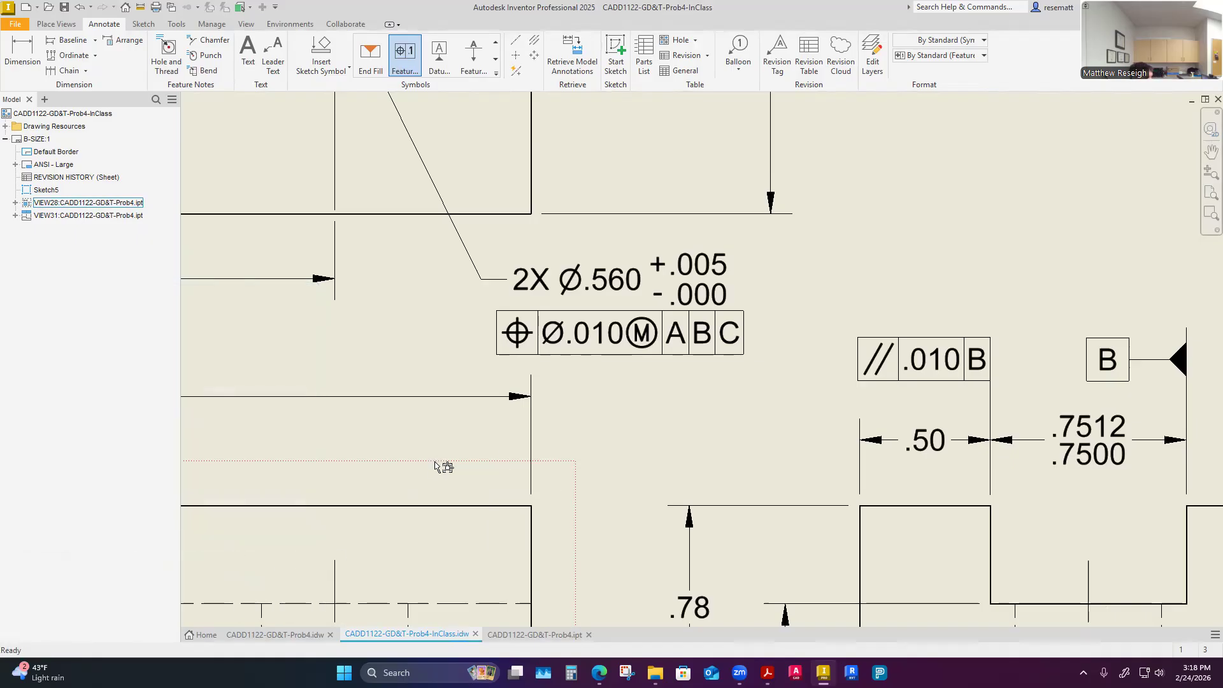
Step: Shift the 2X Ø.560 hole note with its position frame slightly up and outward from the hole
{"action": "scroll", "coordinate": [574, 374], "scroll_direction": "down", "scroll_amount": 8}
{"action": "scroll", "coordinate": [560, 365], "scroll_direction": "up", "scroll_amount": 4}
{"action": "scroll", "coordinate": [552, 366], "scroll_direction": "up", "scroll_amount": 5}
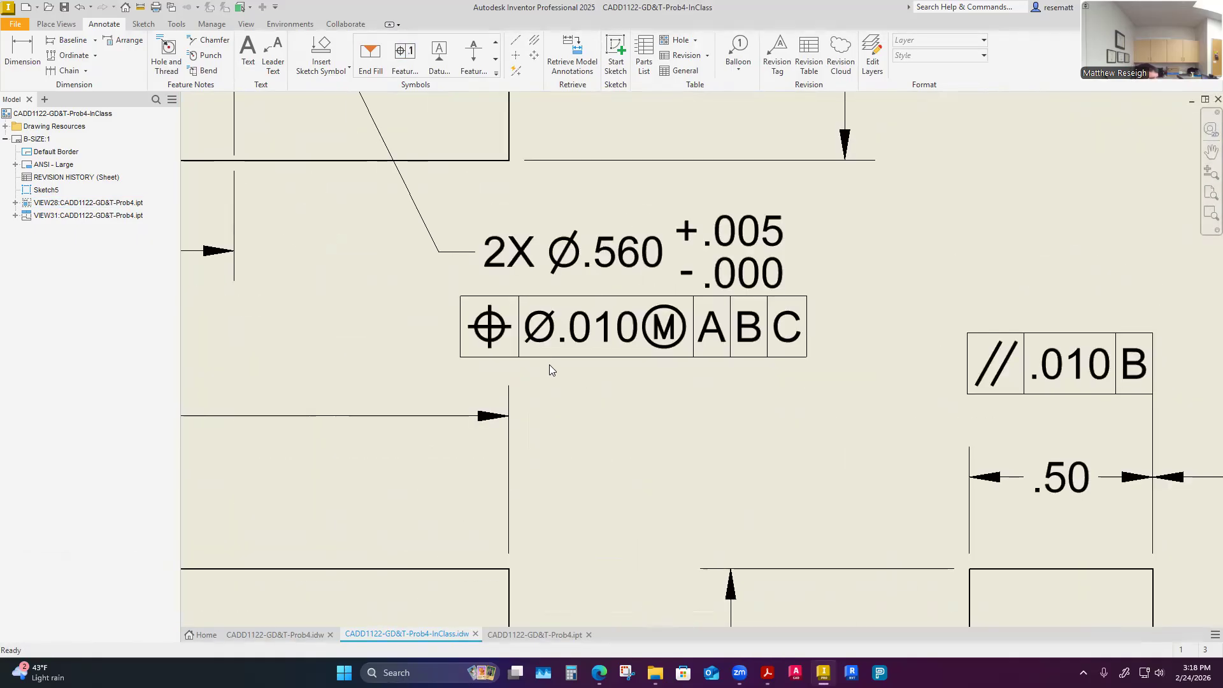
{"action": "left_click_drag", "start_coordinate": [440, 251], "coordinate": [453, 230]}
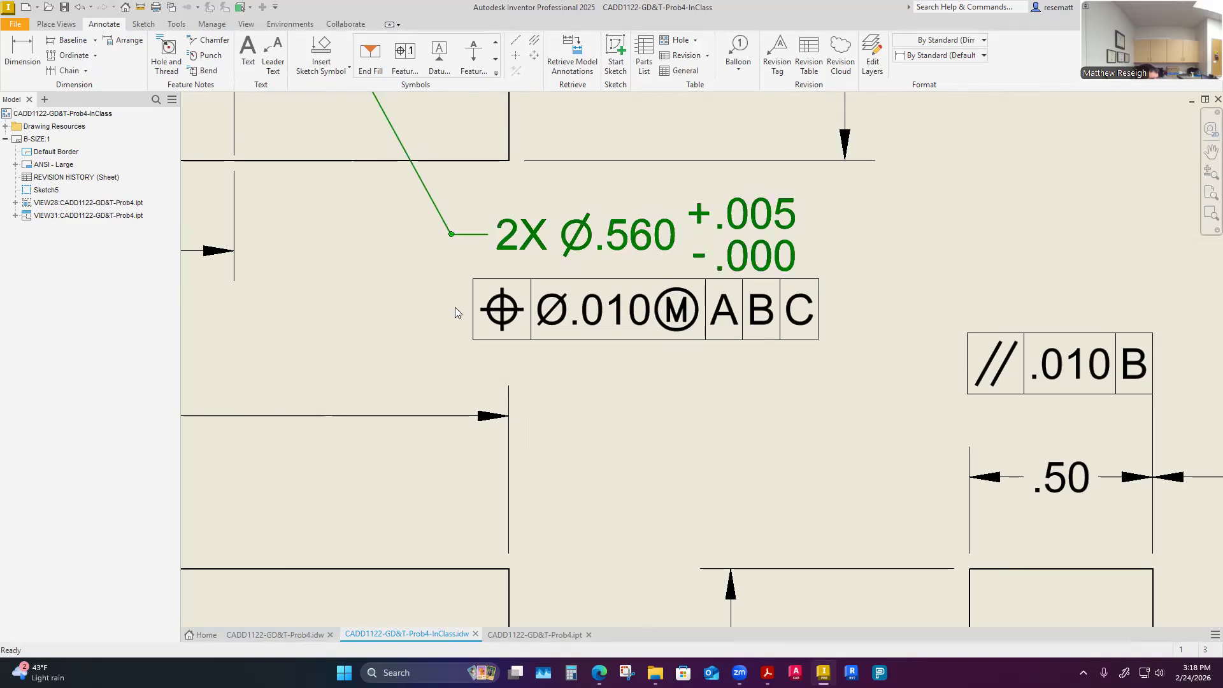
{"action": "scroll", "coordinate": [557, 372], "scroll_direction": "down", "scroll_amount": 8}
{"action": "scroll", "coordinate": [529, 382], "scroll_direction": "up", "scroll_amount": 4}
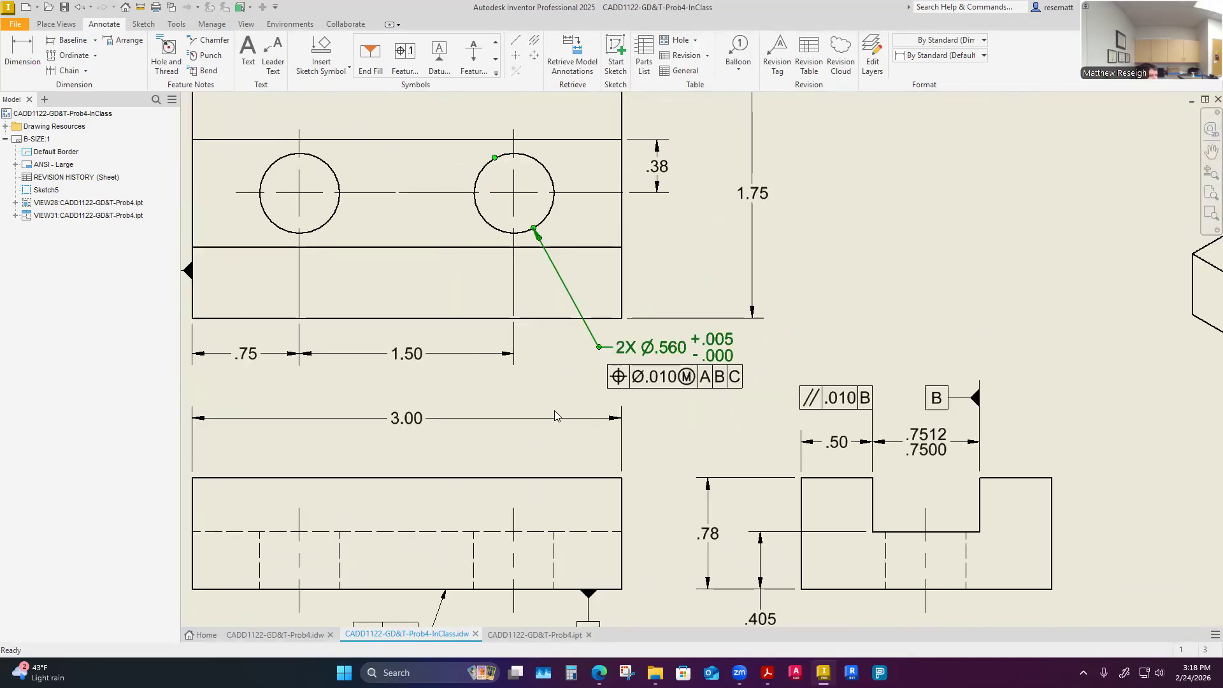
{"action": "scroll", "coordinate": [555, 416], "scroll_direction": "down", "scroll_amount": 3}
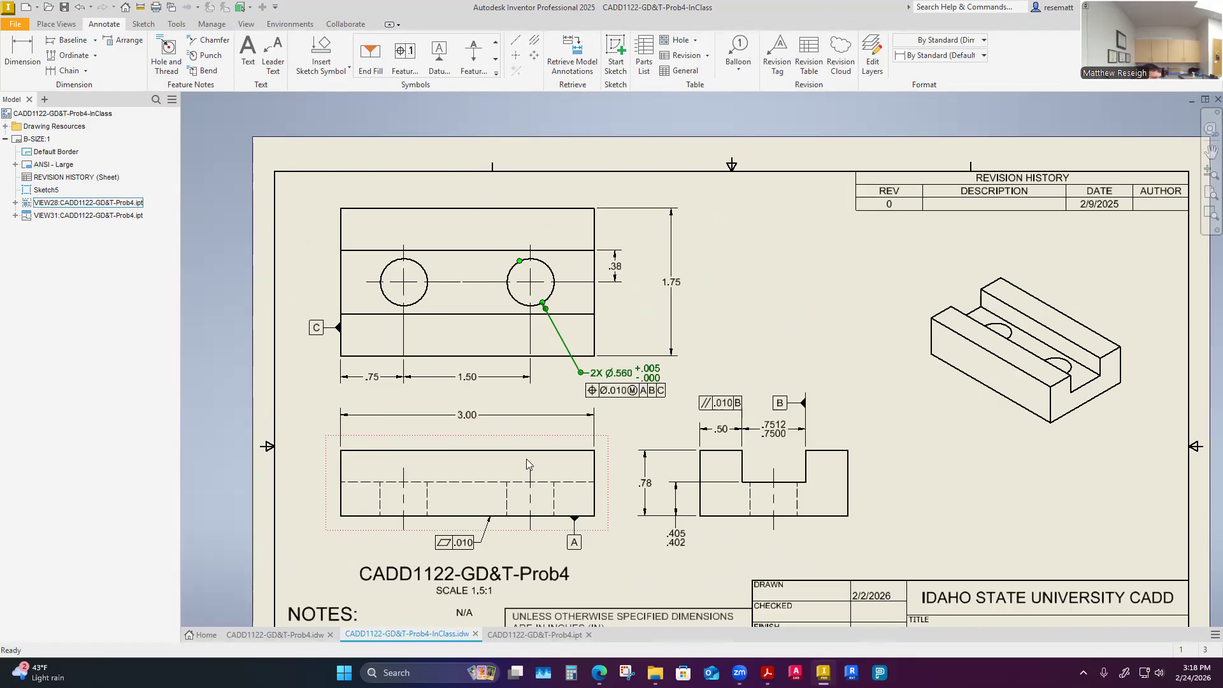
{"action": "left_click", "coordinate": [556, 403]}
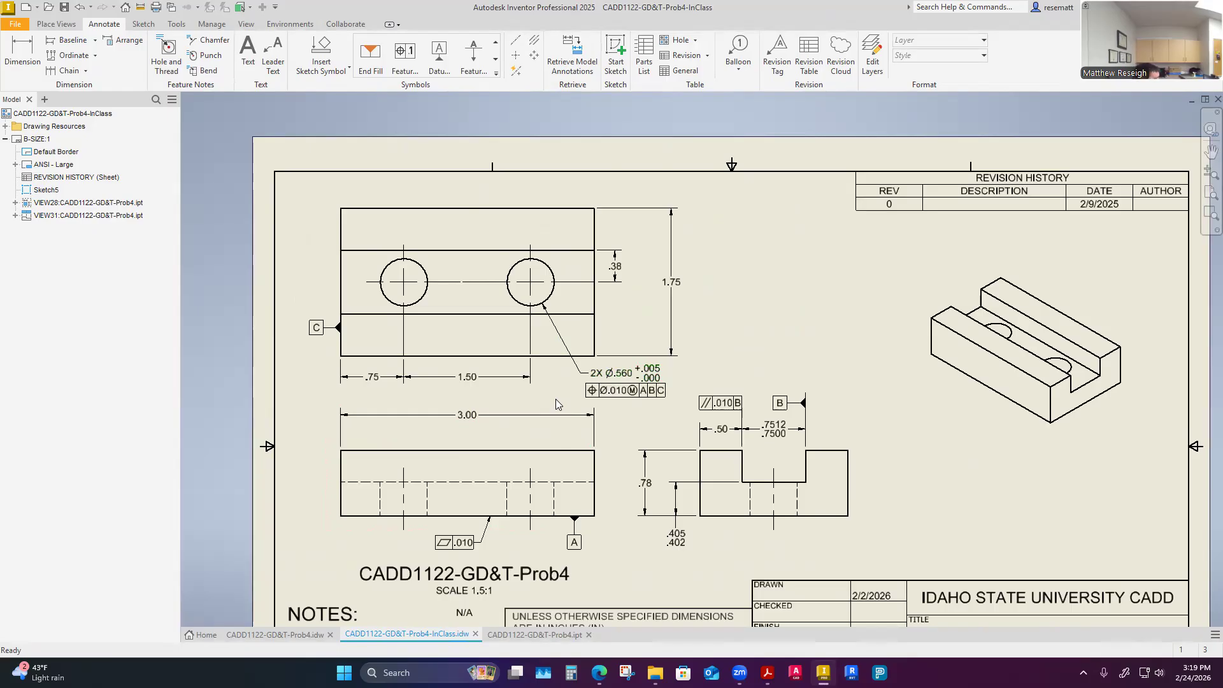
Step: Make the .75 hole location dimension Basic, with primary unit and tolerance precision of three decimals (3.123)
{"action": "scroll", "coordinate": [323, 417], "scroll_direction": "up", "scroll_amount": 2}
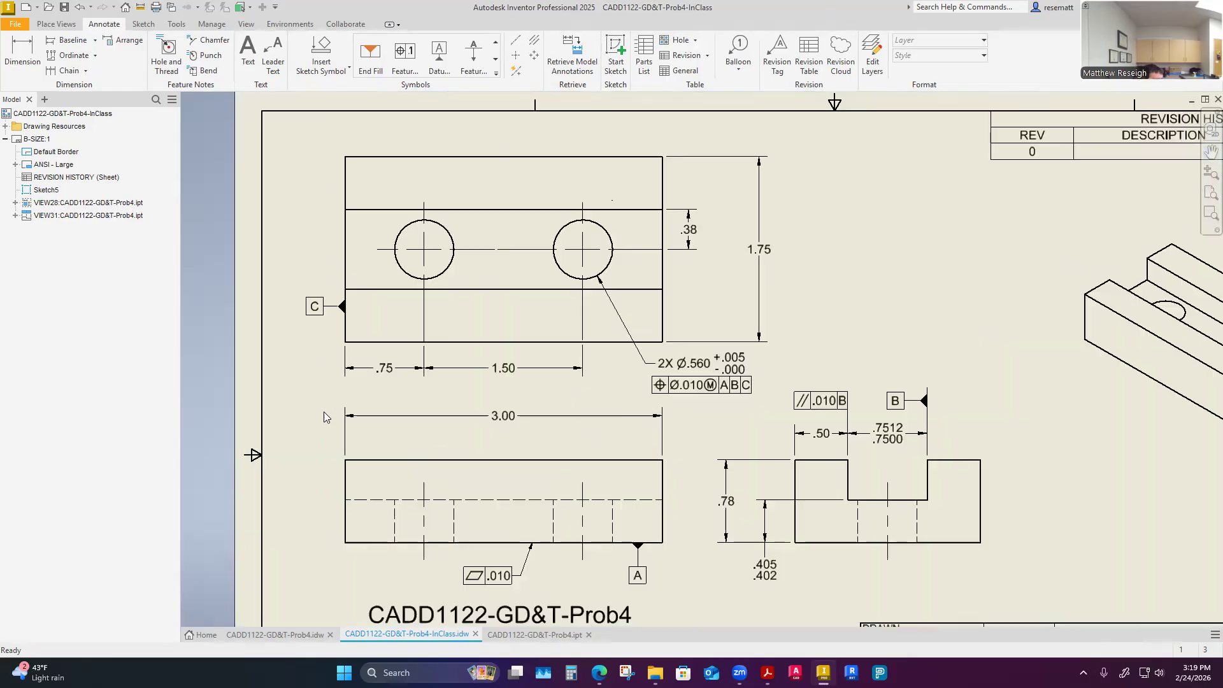
{"action": "double_click", "coordinate": [385, 368]}
{"action": "left_click", "coordinate": [194, 167]}
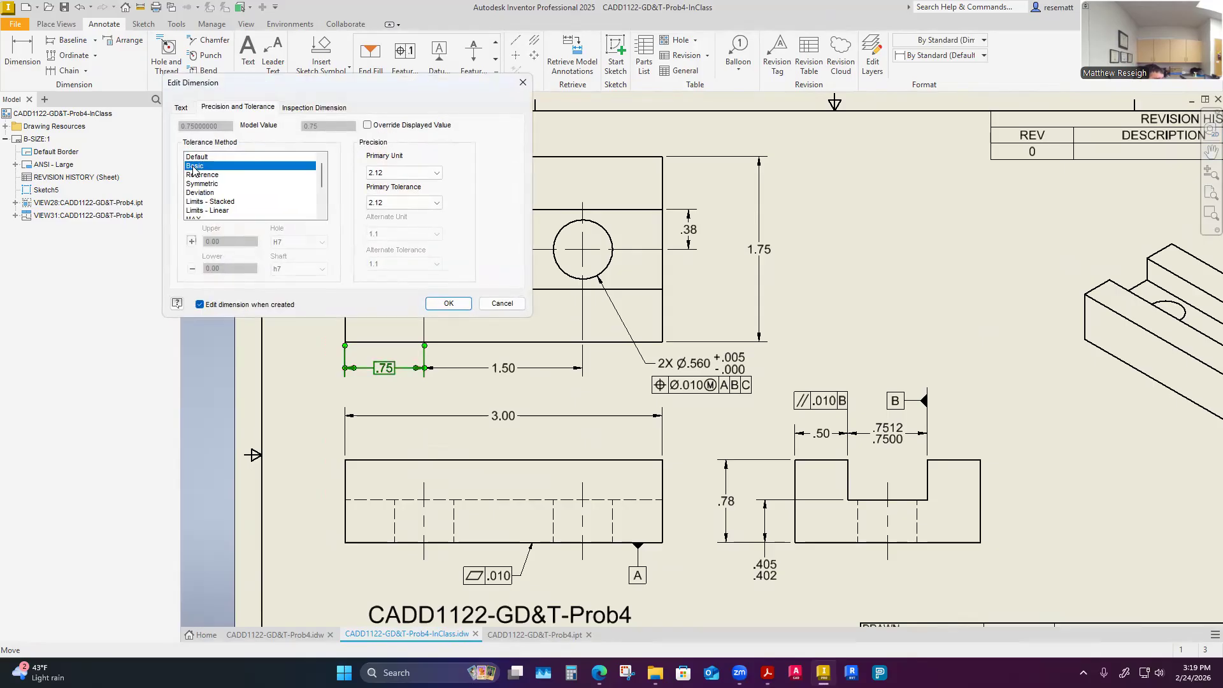
{"action": "left_click", "coordinate": [423, 174]}
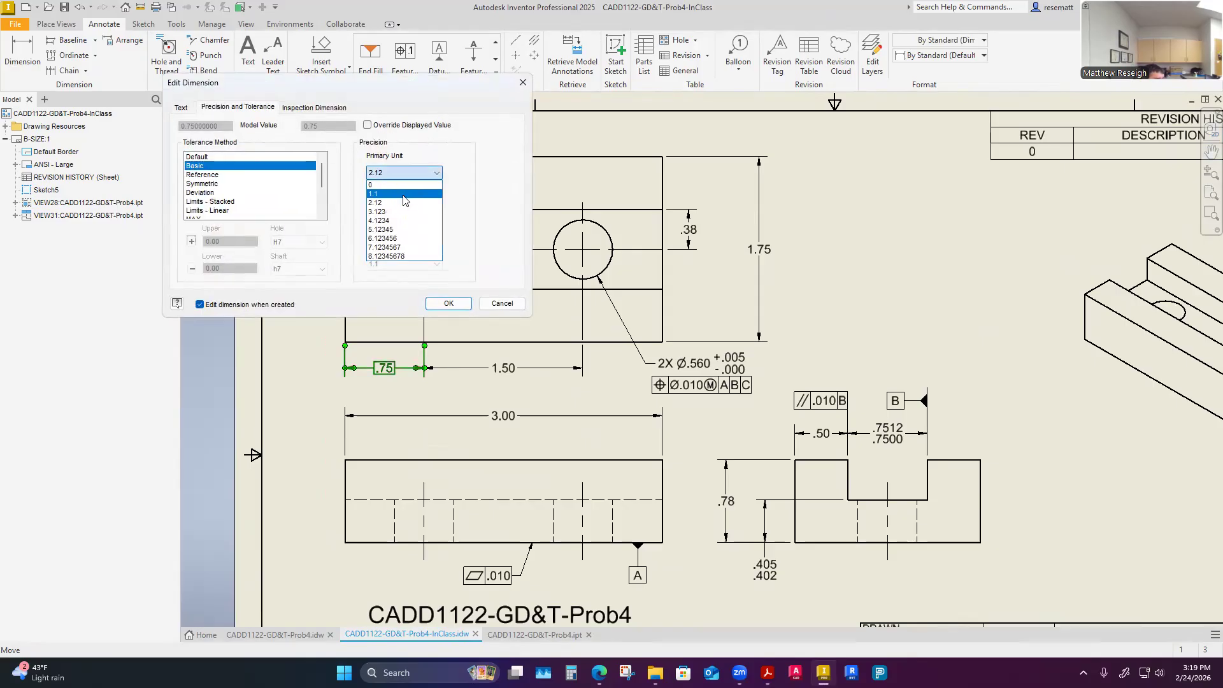
{"action": "left_click", "coordinate": [401, 212]}
{"action": "left_click", "coordinate": [405, 202]}
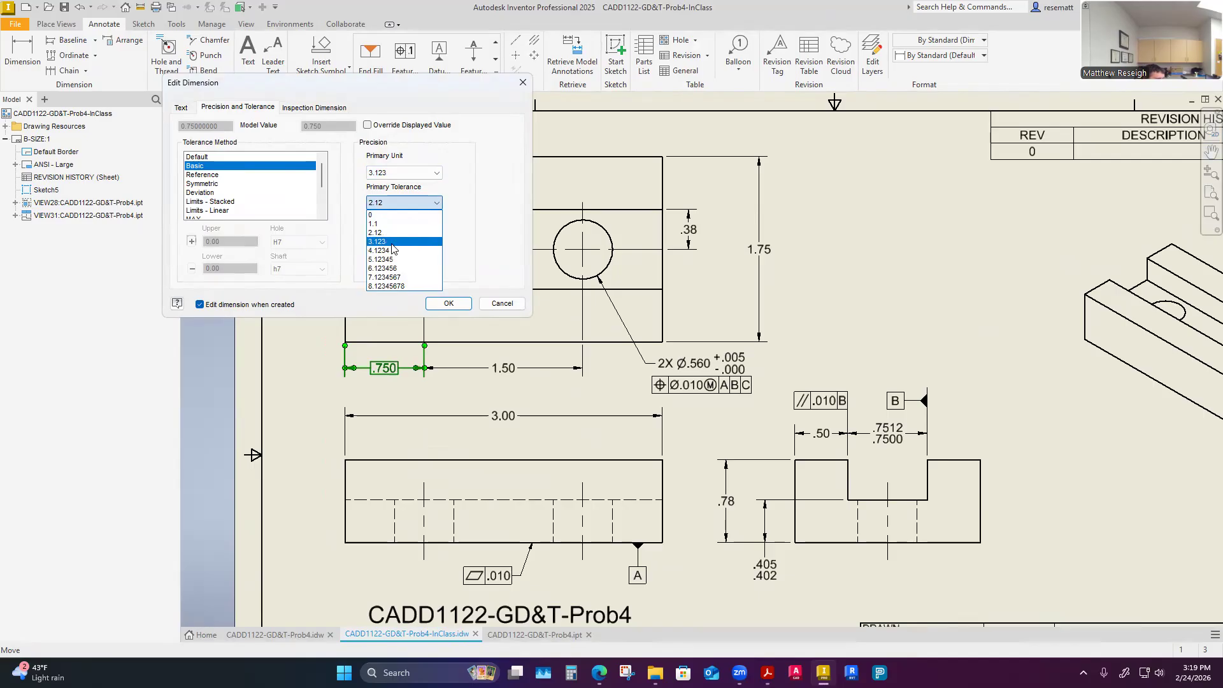
{"action": "left_click", "coordinate": [390, 242]}
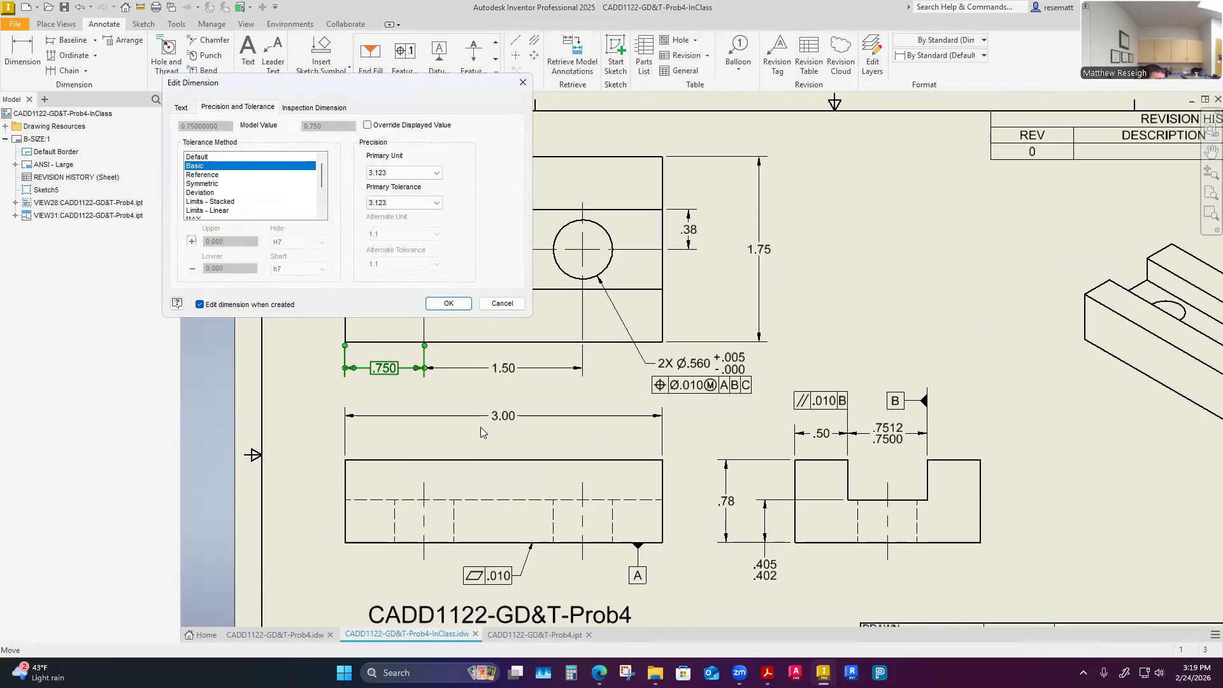
{"action": "left_click", "coordinate": [448, 303]}
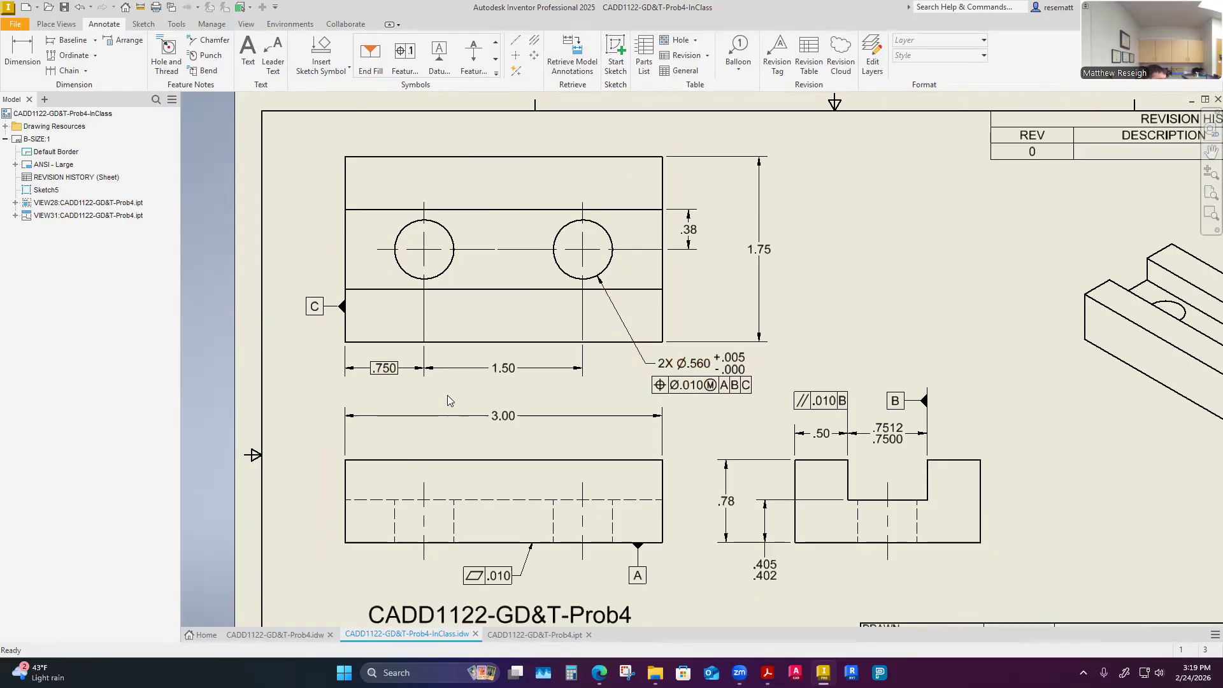
Step: Copy the .750 dimension's properties to the 1.50 hole spacing and .38 hole offset dimensions
{"action": "right_click", "coordinate": [391, 367]}
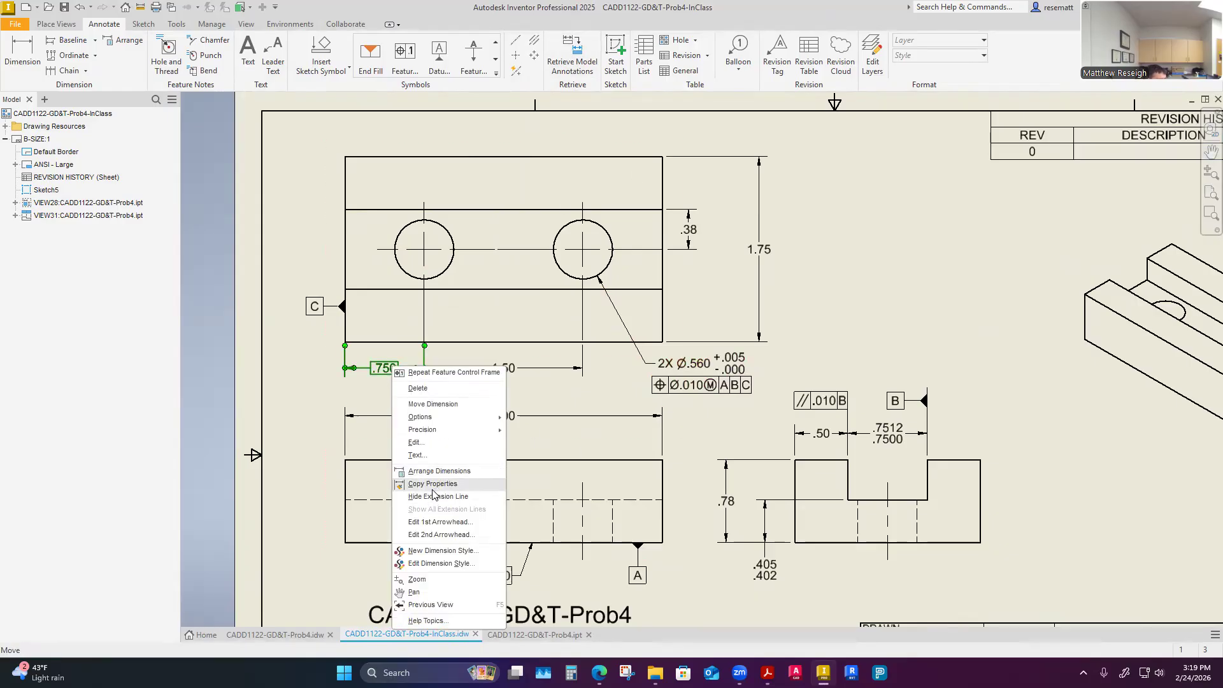
{"action": "left_click", "coordinate": [433, 484]}
{"action": "left_click", "coordinate": [503, 369]}
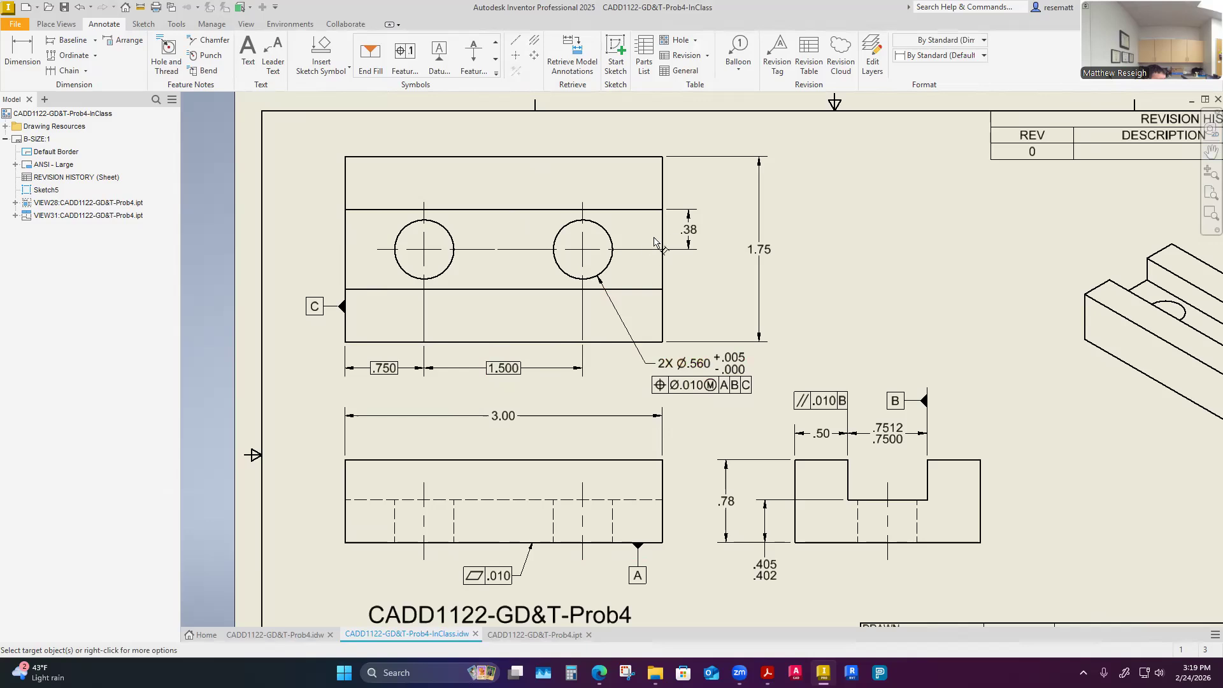
{"action": "left_click", "coordinate": [689, 234]}
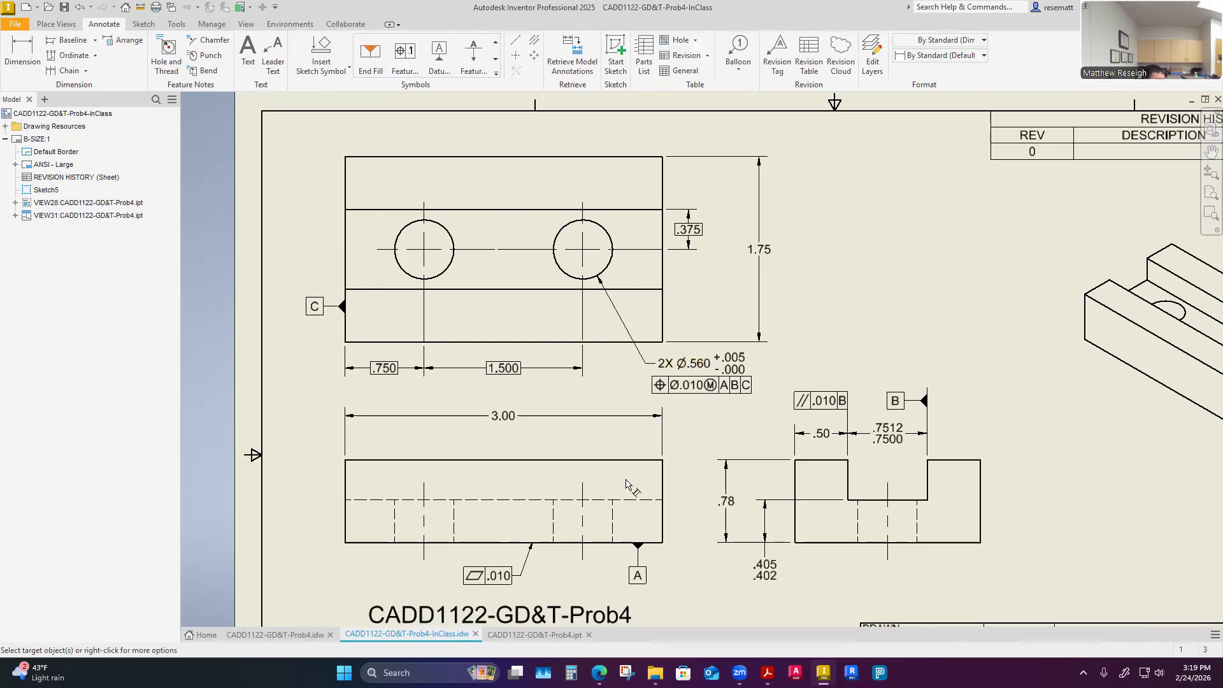
{"action": "right_click", "coordinate": [699, 351]}
{"action": "left_click", "coordinate": [714, 276]}
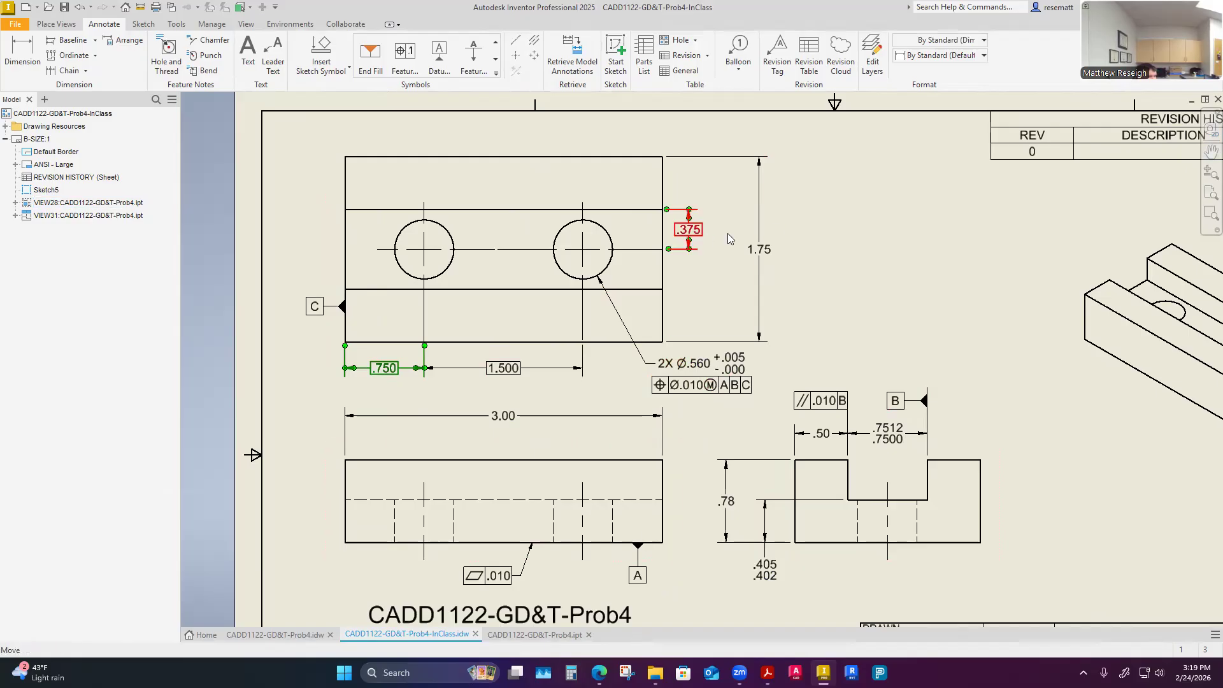
Step: Move the 1.75 dimension closer to the top view and shift the top view slightly up the sheet
{"action": "mouse_move", "coordinate": [759, 248]}
{"action": "left_mouse_down"}
{"action": "mouse_move", "coordinate": [725, 246]}
{"action": "mouse_move", "coordinate": [716, 290]}
{"action": "left_mouse_up"}
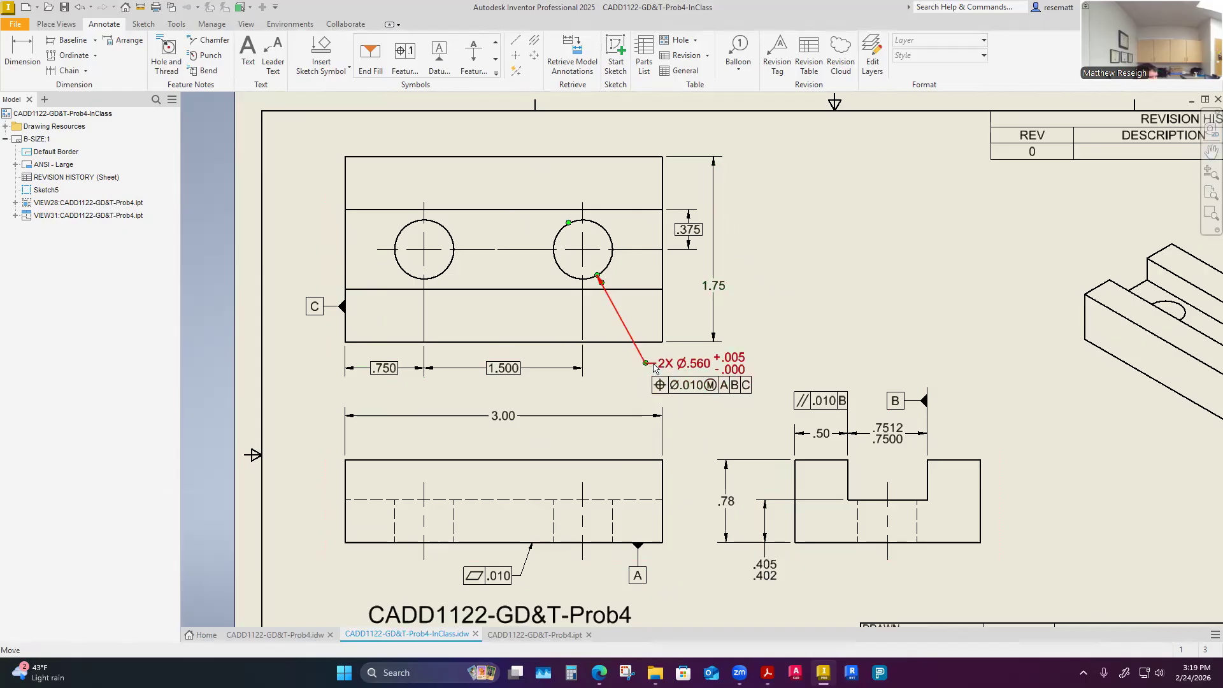
{"action": "scroll", "coordinate": [658, 325], "scroll_direction": "down", "scroll_amount": 5}
{"action": "scroll", "coordinate": [658, 325], "scroll_direction": "up", "scroll_amount": 3}
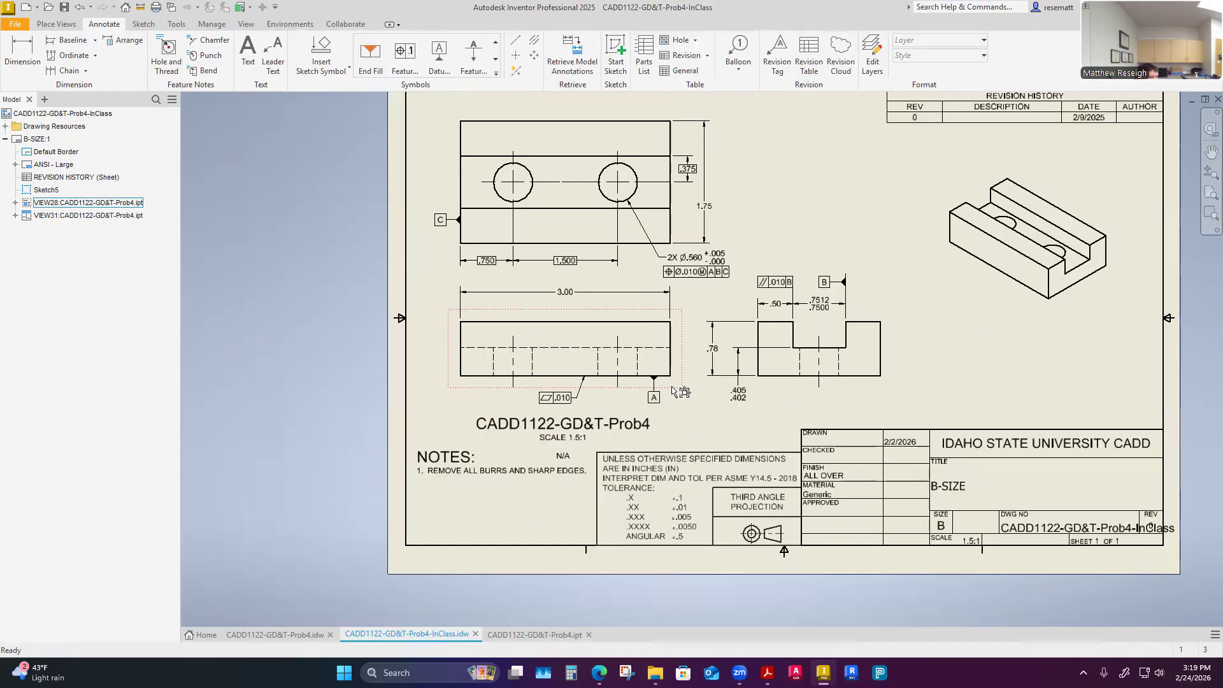
{"action": "left_click_drag", "start_coordinate": [643, 256], "coordinate": [644, 237]}
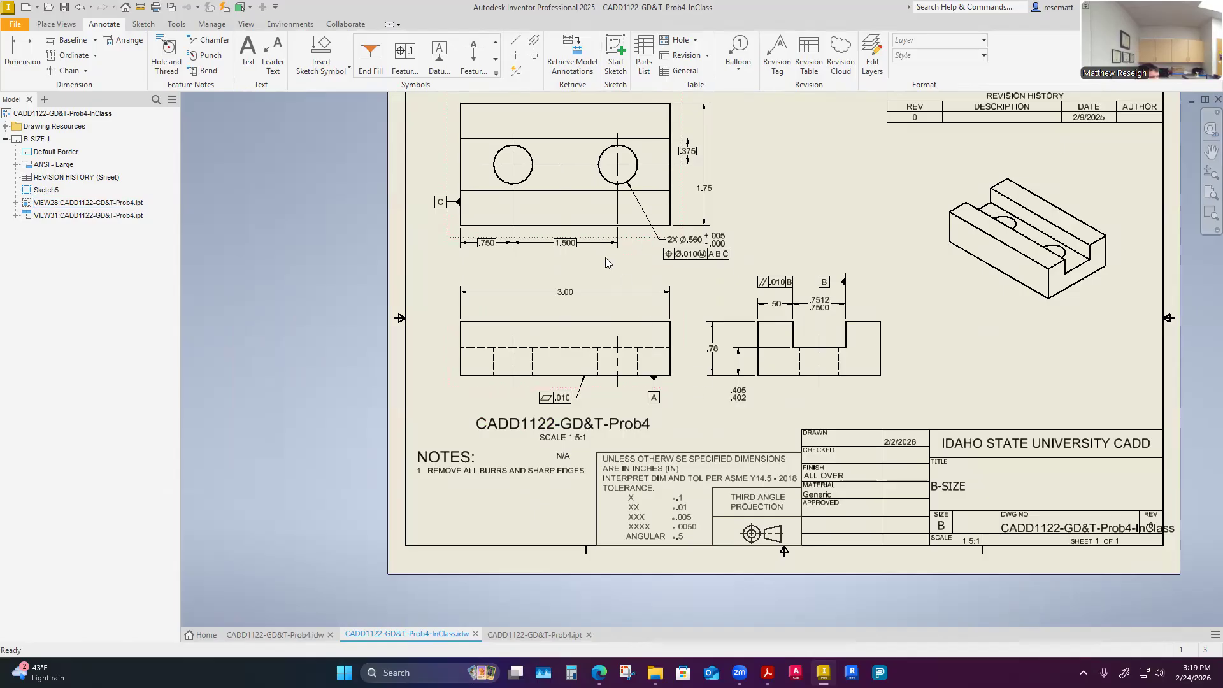
Step: Move the 3.00 overall length dimension closer to the top edge of the front view
{"action": "scroll", "coordinate": [563, 306], "scroll_direction": "down", "scroll_amount": 2}
{"action": "scroll", "coordinate": [562, 307], "scroll_direction": "up", "scroll_amount": 5}
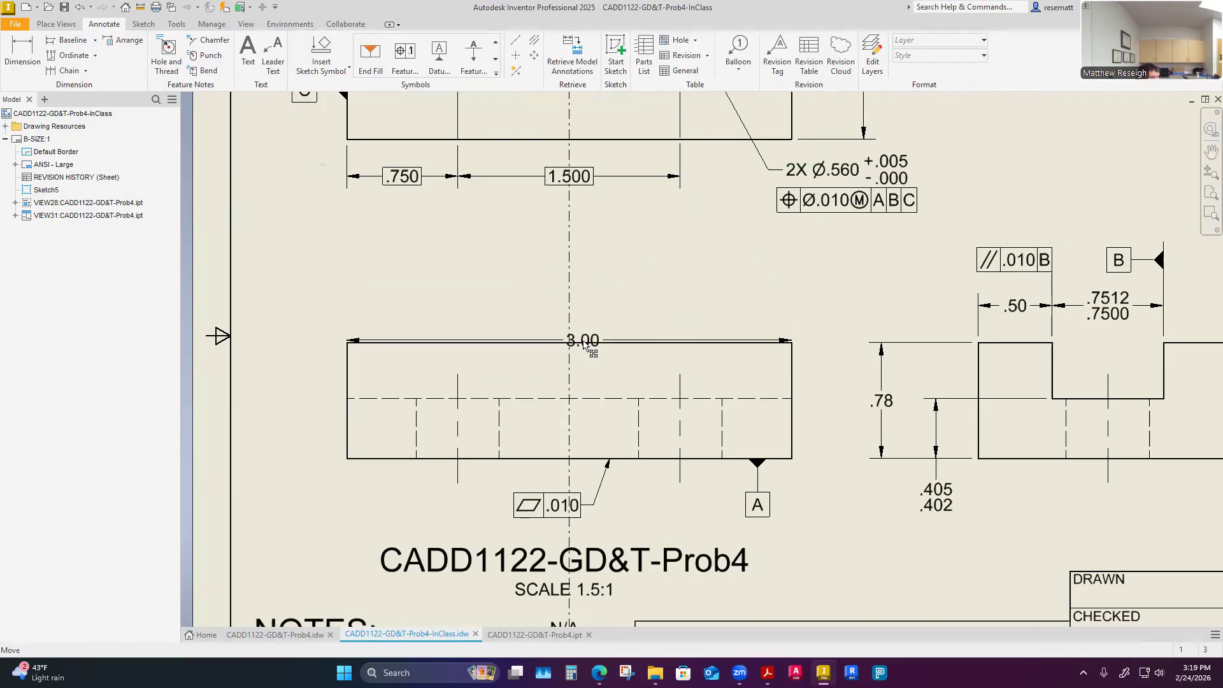
{"action": "left_click", "coordinate": [591, 345]}
{"action": "left_click_drag", "start_coordinate": [591, 346], "coordinate": [603, 313]}
{"action": "scroll", "coordinate": [606, 347], "scroll_direction": "down", "scroll_amount": 2}
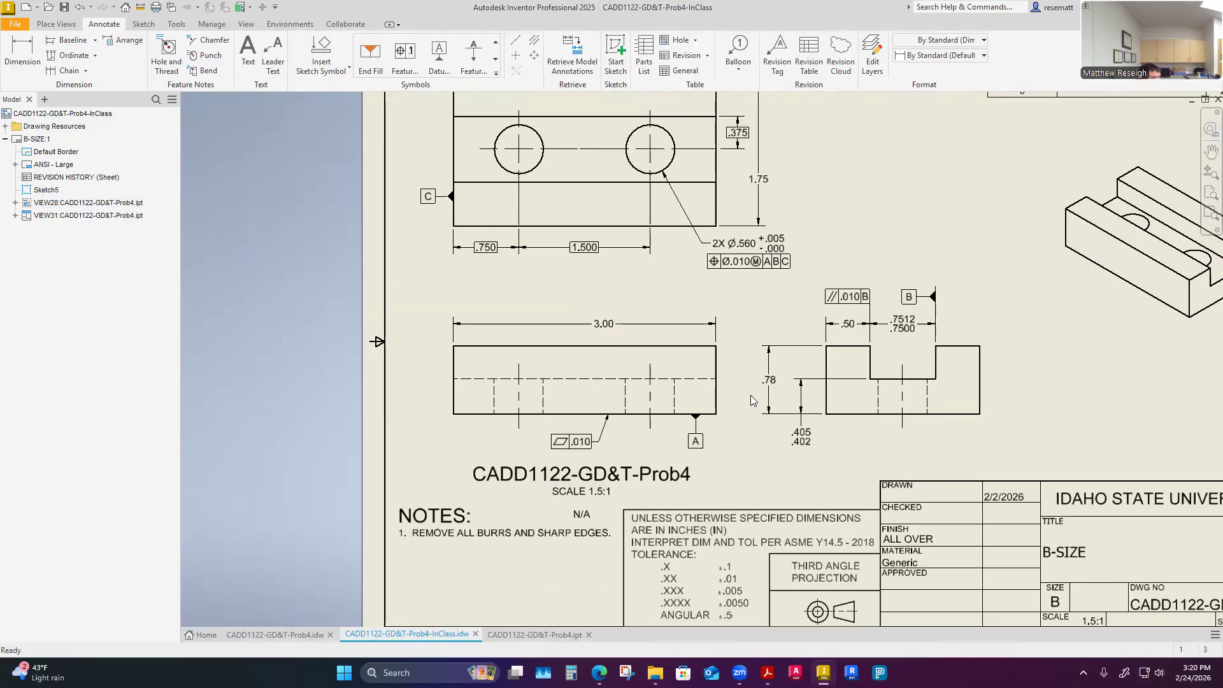
Step: Move the .78 height dimension closer to the side view
{"action": "scroll", "coordinate": [842, 412], "scroll_direction": "up", "scroll_amount": 3}
{"action": "mouse_move", "coordinate": [758, 382]}
{"action": "left_mouse_down"}
{"action": "mouse_move", "coordinate": [802, 382]}
{"action": "mouse_move", "coordinate": [768, 385]}
{"action": "left_mouse_up"}
{"action": "left_click_drag", "start_coordinate": [700, 354], "coordinate": [741, 334]}
{"action": "left_click", "coordinate": [696, 321]}
{"action": "scroll", "coordinate": [681, 356], "scroll_direction": "down", "scroll_amount": 3}
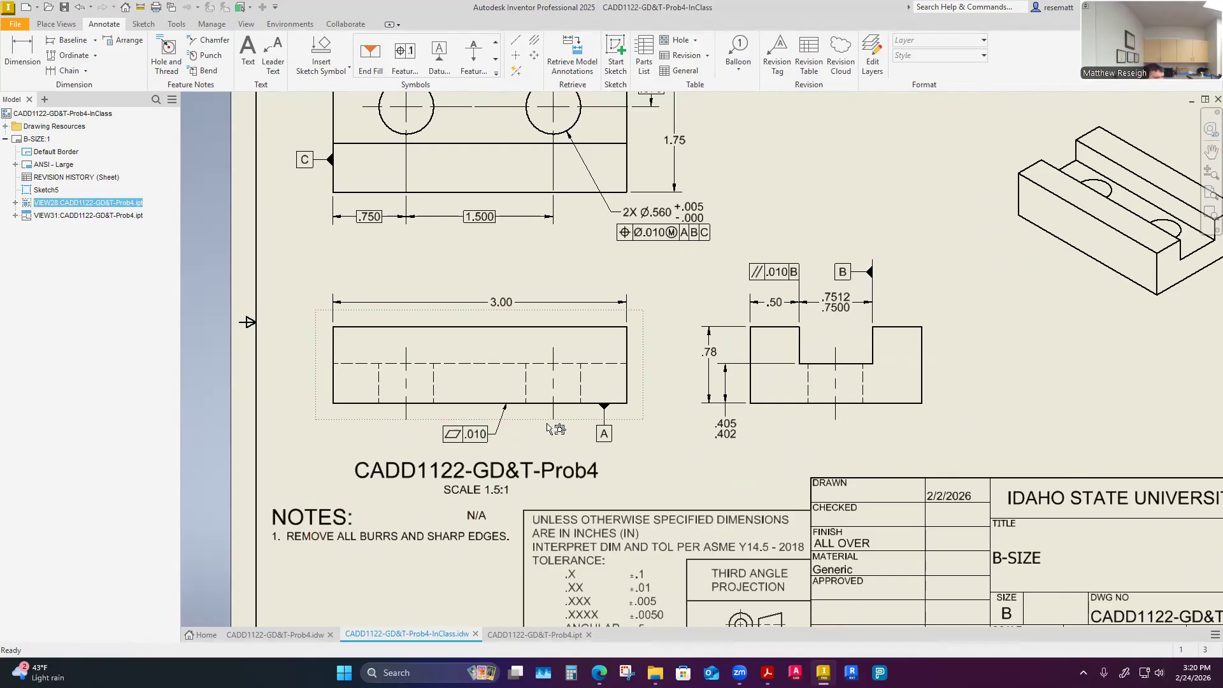
Step: Shift the front view with its aligned side view slightly up and nudge the CADD1122-GD&T-Prob4 view label up below it
{"action": "left_click_drag", "start_coordinate": [548, 432], "coordinate": [550, 421]}
{"action": "left_click_drag", "start_coordinate": [534, 481], "coordinate": [530, 476]}
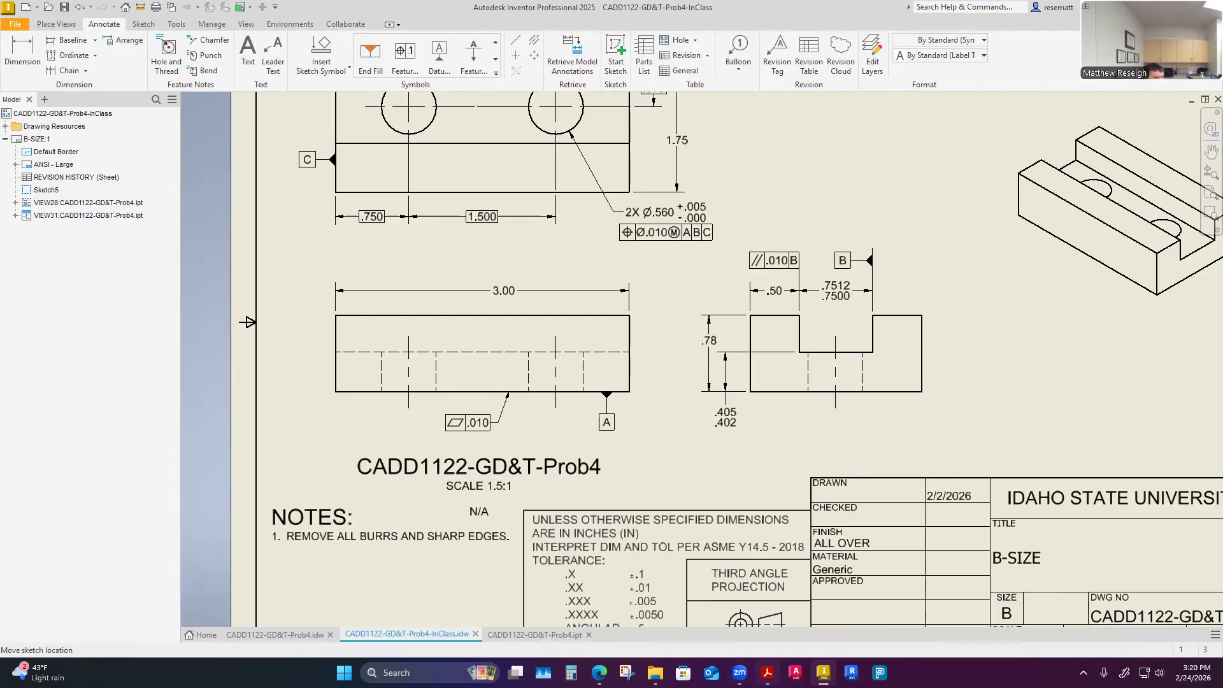
Step: Switch to the CADD1122-GD&T-Prob4 PDF in Acrobat to compare its annotations, and return to the side view in the Inventor drawing
{"action": "left_click", "coordinate": [767, 673]}
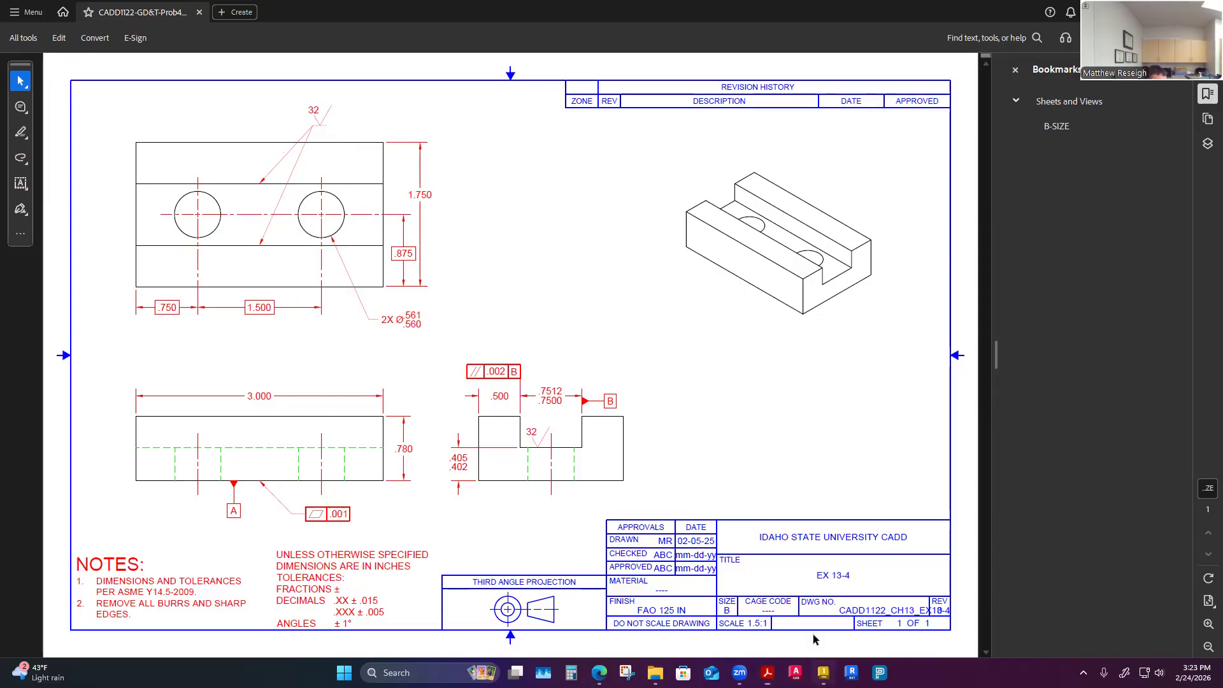
{"action": "left_click", "coordinate": [823, 672]}
{"action": "scroll", "coordinate": [728, 408], "scroll_direction": "down", "scroll_amount": 5}
{"action": "scroll", "coordinate": [834, 393], "scroll_direction": "up", "scroll_amount": 5}
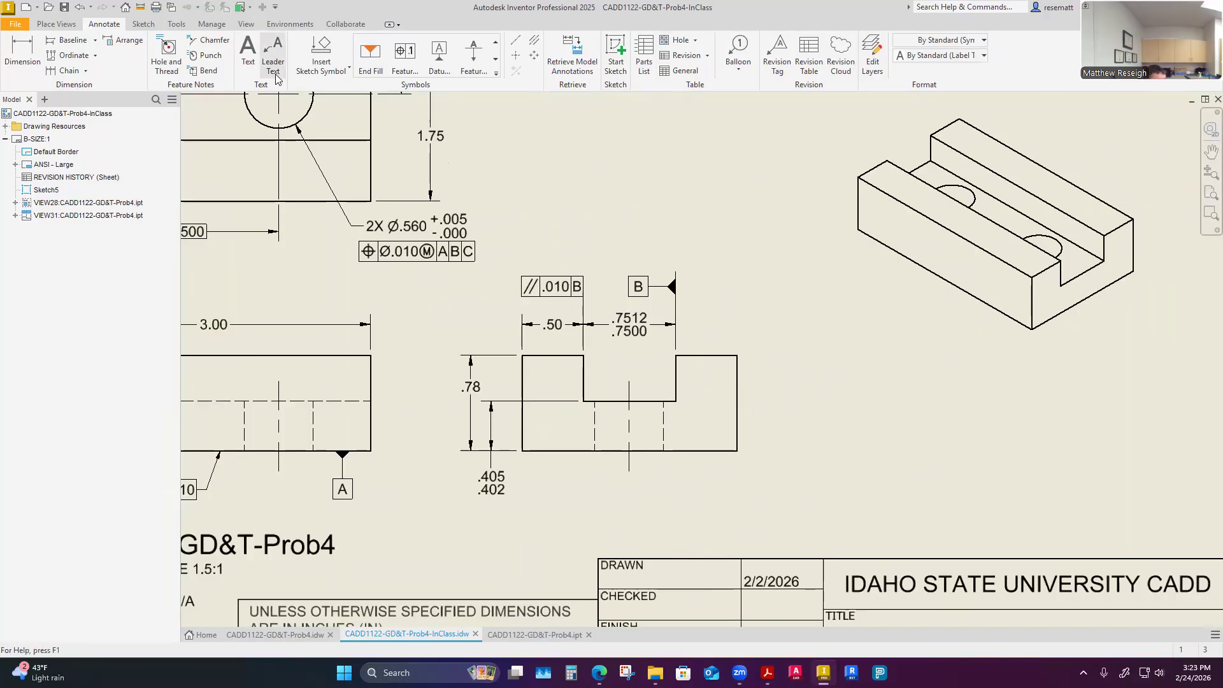
Step: Place a surface texture symbol with a roughness value of 32 on the slot floor in the side view
{"action": "left_click", "coordinate": [495, 59]}
{"action": "left_click", "coordinate": [370, 56]}
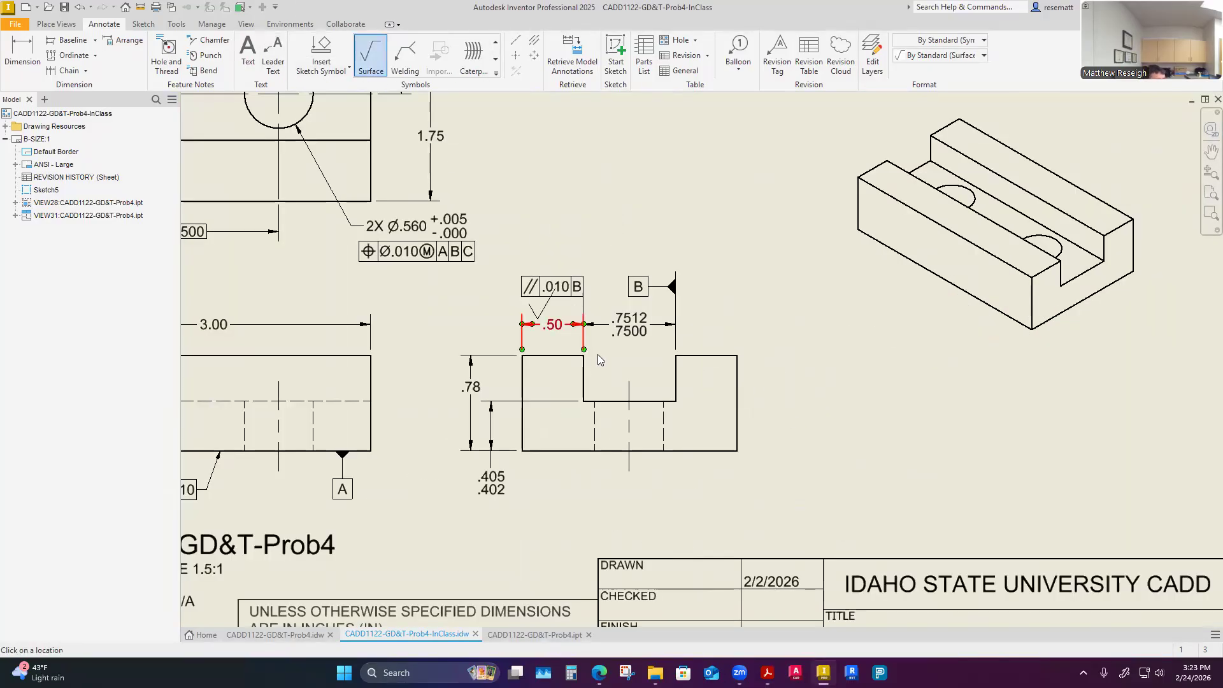
{"action": "double_click", "coordinate": [651, 400]}
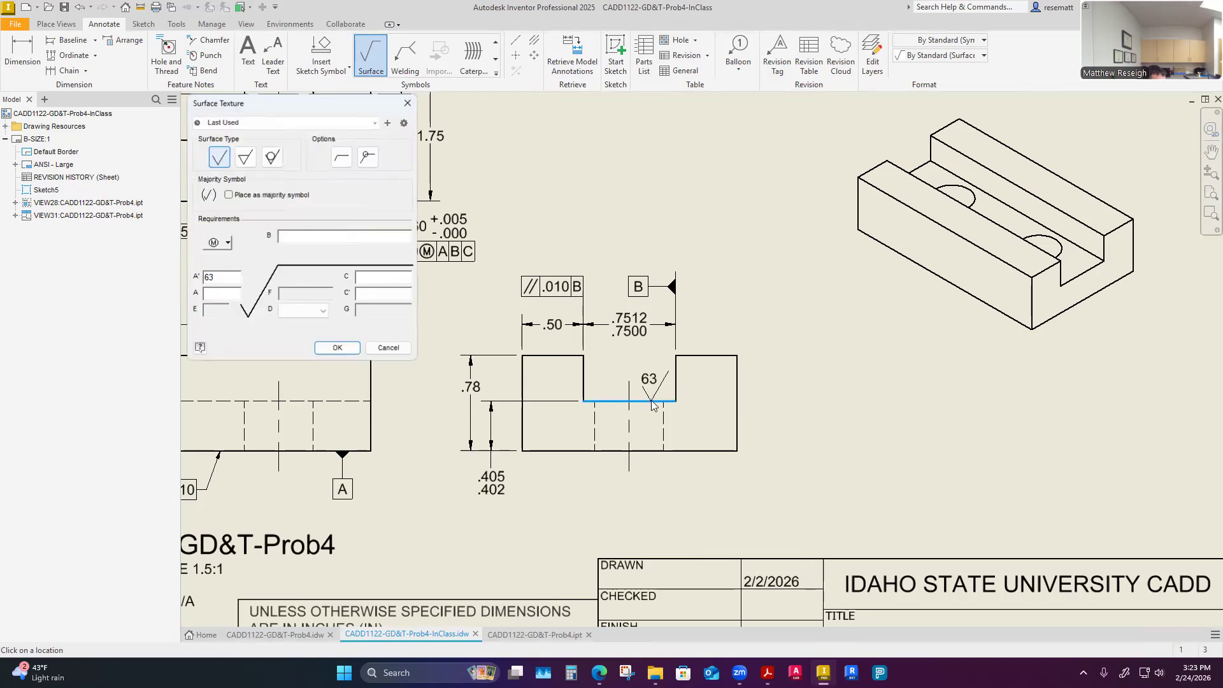
{"action": "left_click_drag", "start_coordinate": [211, 277], "coordinate": [172, 280]}
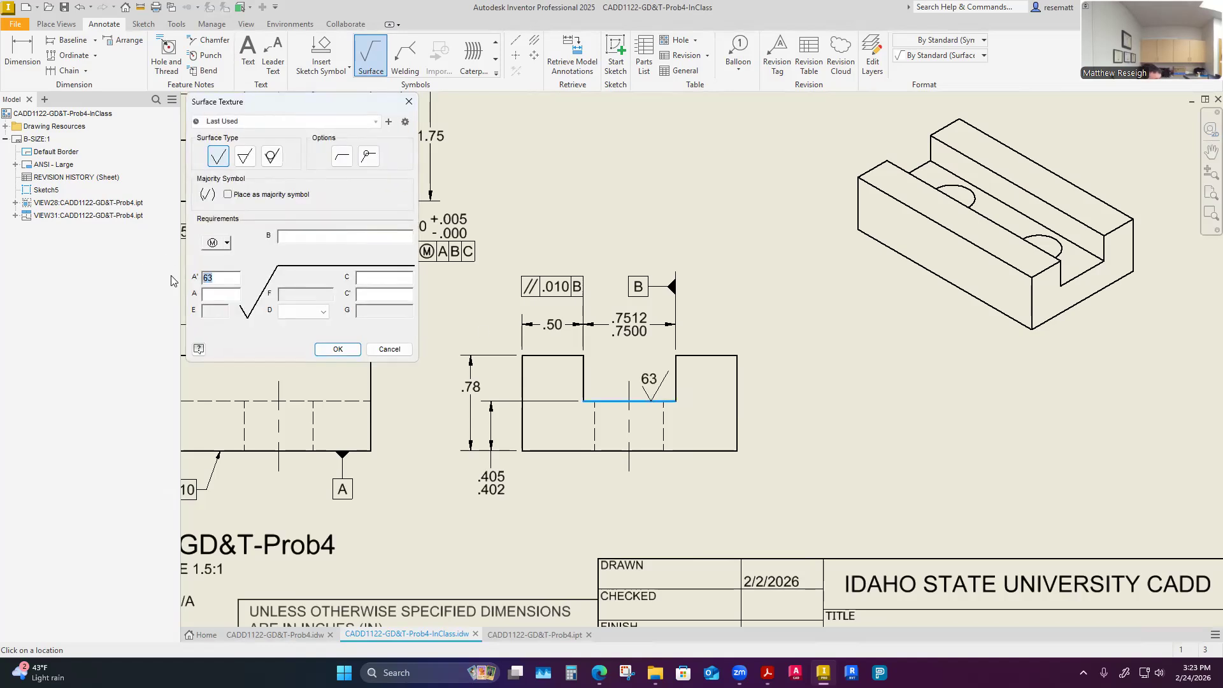
{"action": "type", "text": "32"}
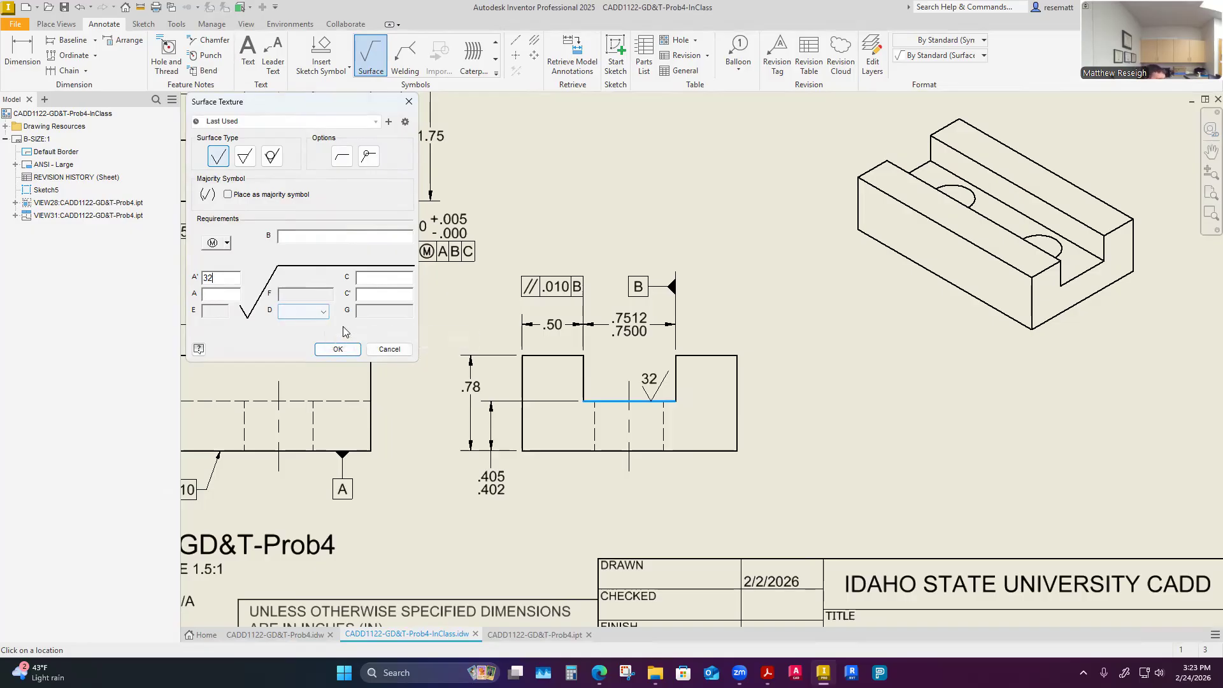
{"action": "left_click", "coordinate": [337, 349]}
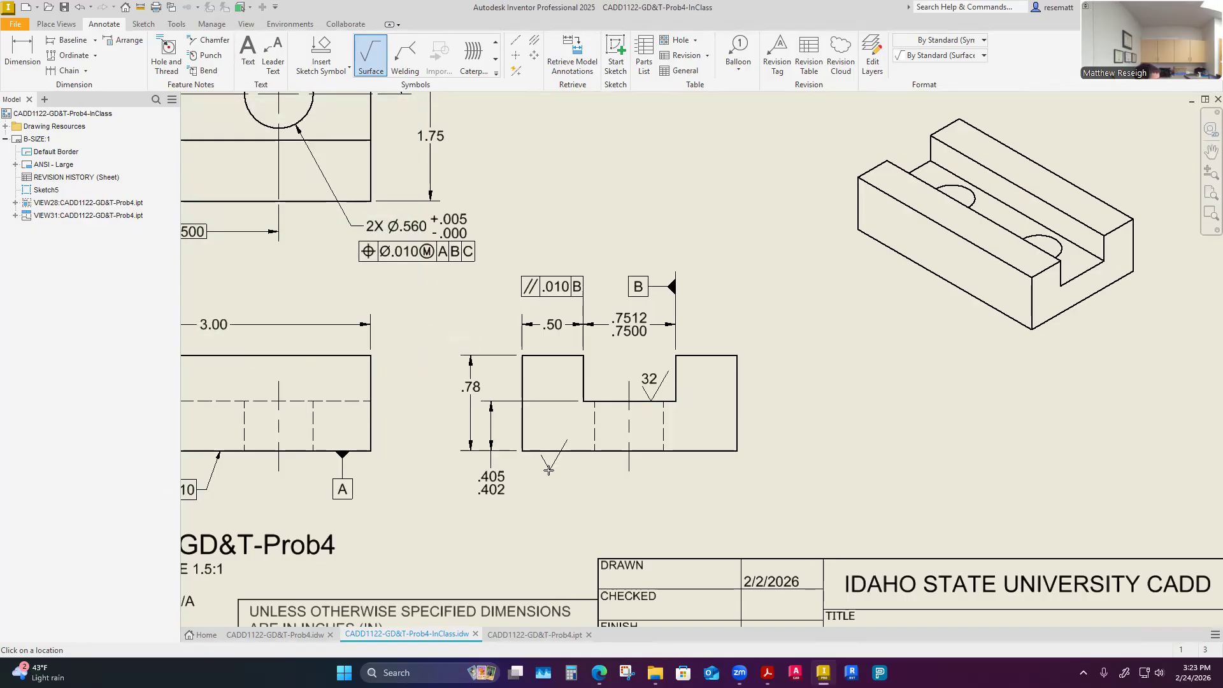
Step: Add a surface texture symbol of 32 above the top view with a leader to the slot's upper edge
{"action": "scroll", "coordinate": [541, 468], "scroll_direction": "down", "scroll_amount": 4}
{"action": "scroll", "coordinate": [448, 345], "scroll_direction": "up", "scroll_amount": 3}
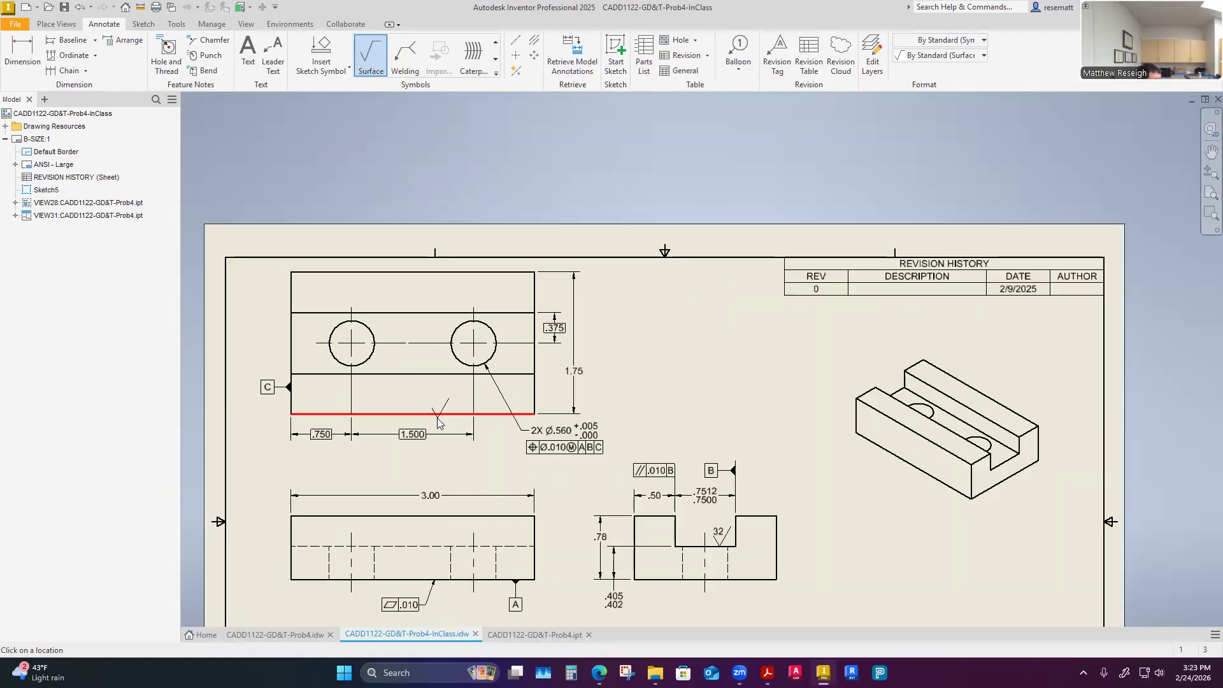
{"action": "scroll", "coordinate": [436, 398], "scroll_direction": "down", "scroll_amount": 3}
{"action": "scroll", "coordinate": [418, 384], "scroll_direction": "down", "scroll_amount": 4}
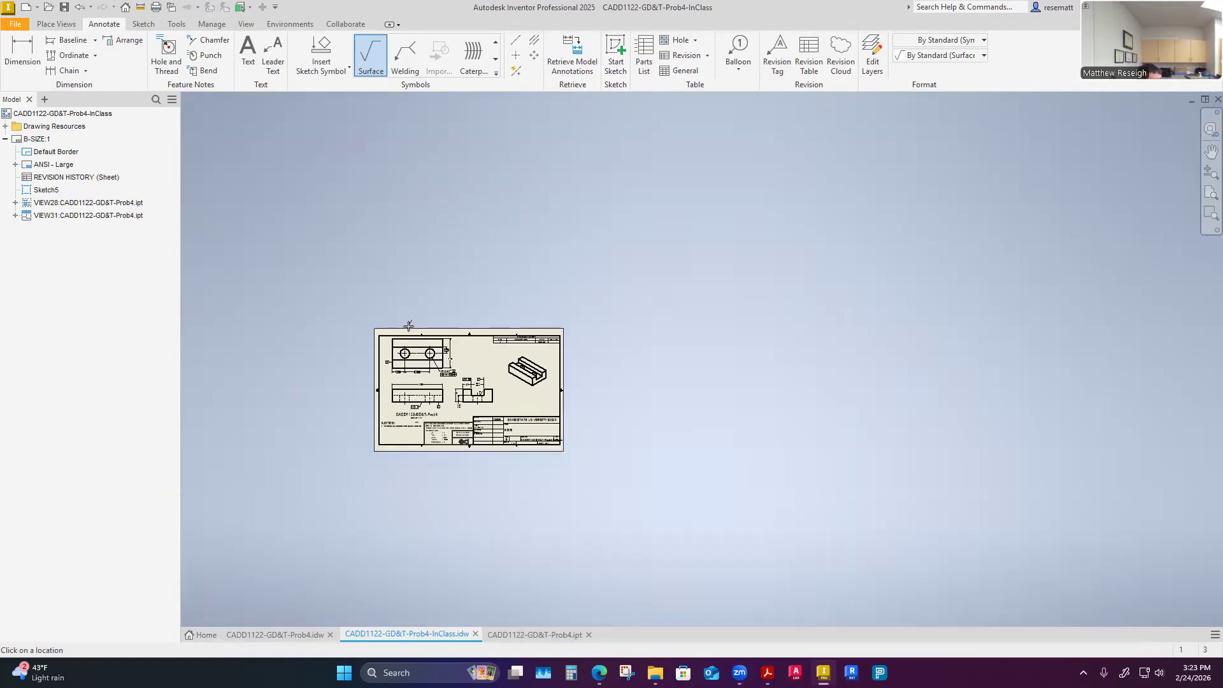
{"action": "scroll", "coordinate": [411, 329], "scroll_direction": "up", "scroll_amount": 7}
{"action": "scroll", "coordinate": [464, 491], "scroll_direction": "up", "scroll_amount": 2}
{"action": "scroll", "coordinate": [456, 529], "scroll_direction": "down", "scroll_amount": 5}
{"action": "scroll", "coordinate": [445, 576], "scroll_direction": "up", "scroll_amount": 6}
{"action": "scroll", "coordinate": [395, 459], "scroll_direction": "down", "scroll_amount": 3}
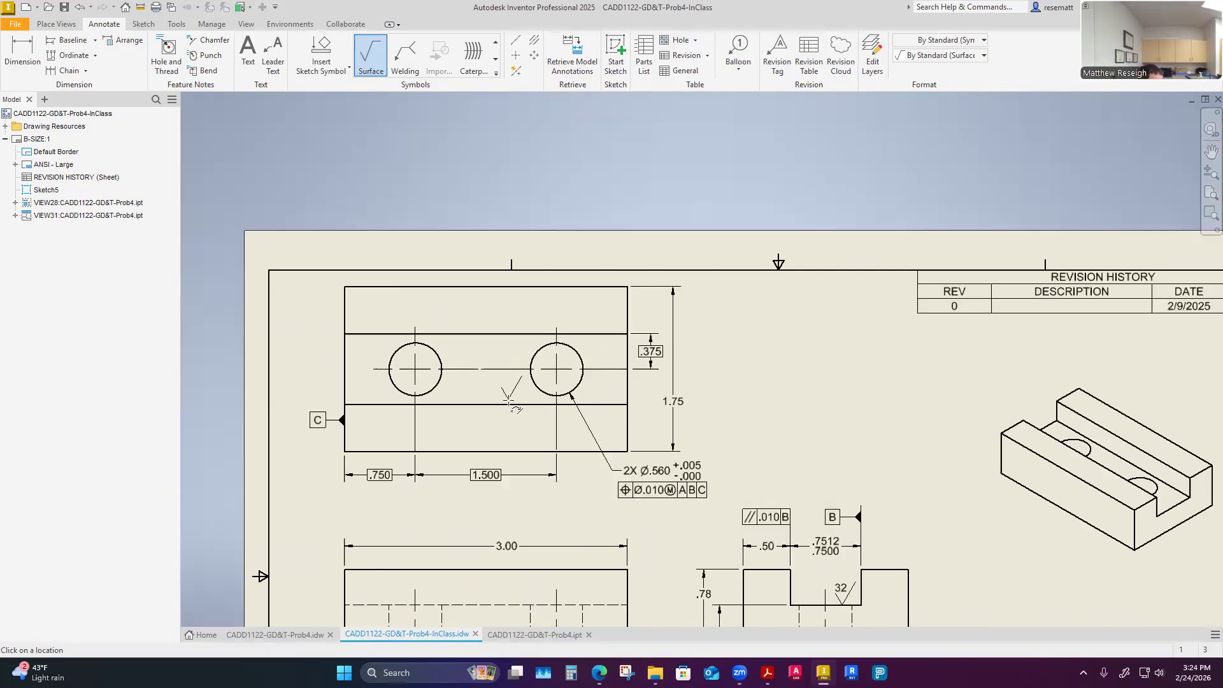
{"action": "scroll", "coordinate": [494, 269], "scroll_direction": "up", "scroll_amount": 4}
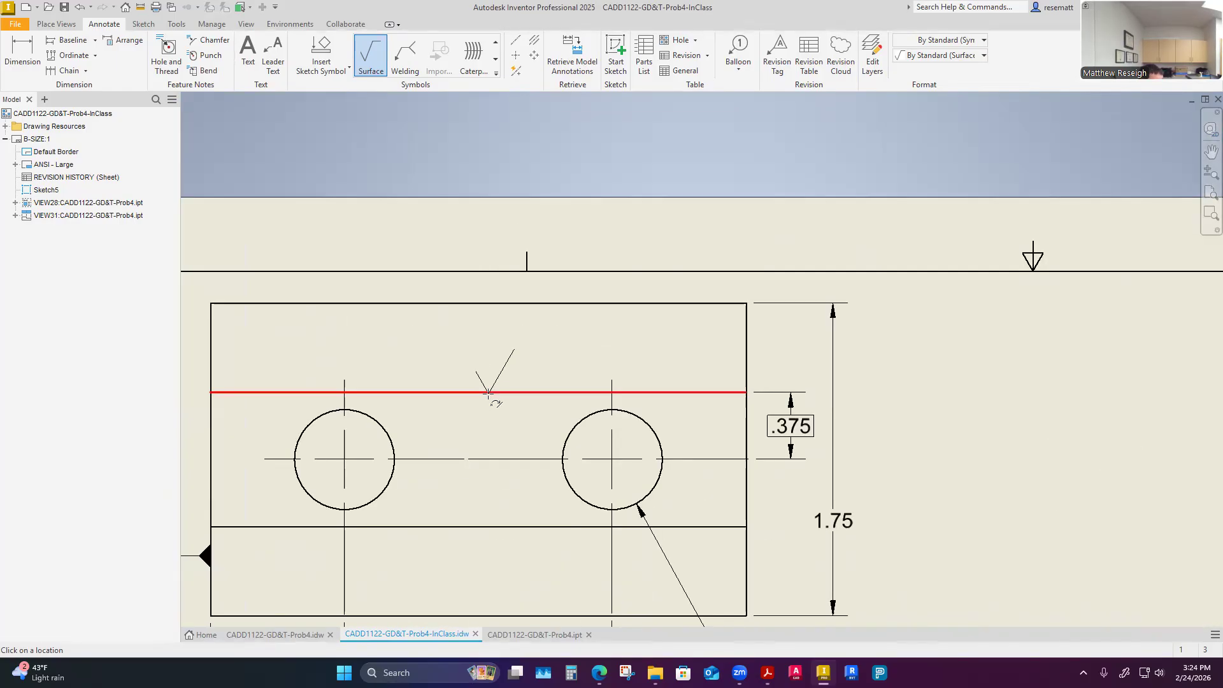
{"action": "left_click", "coordinate": [528, 393]}
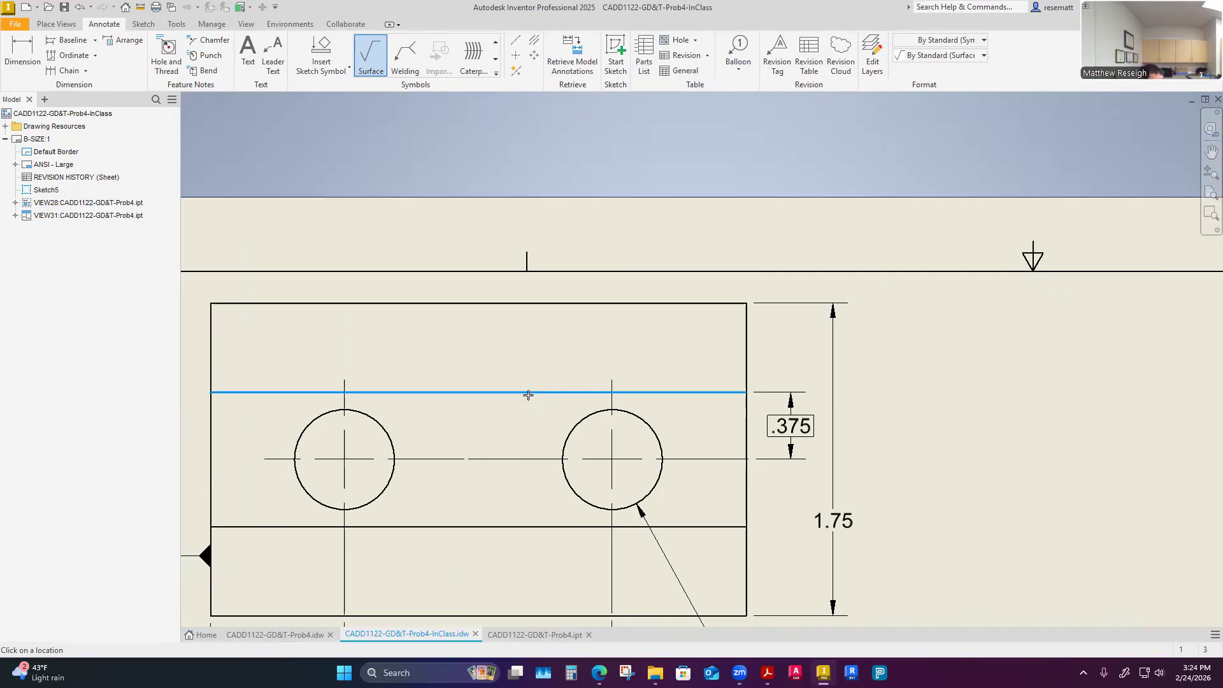
{"action": "double_click", "coordinate": [596, 281]}
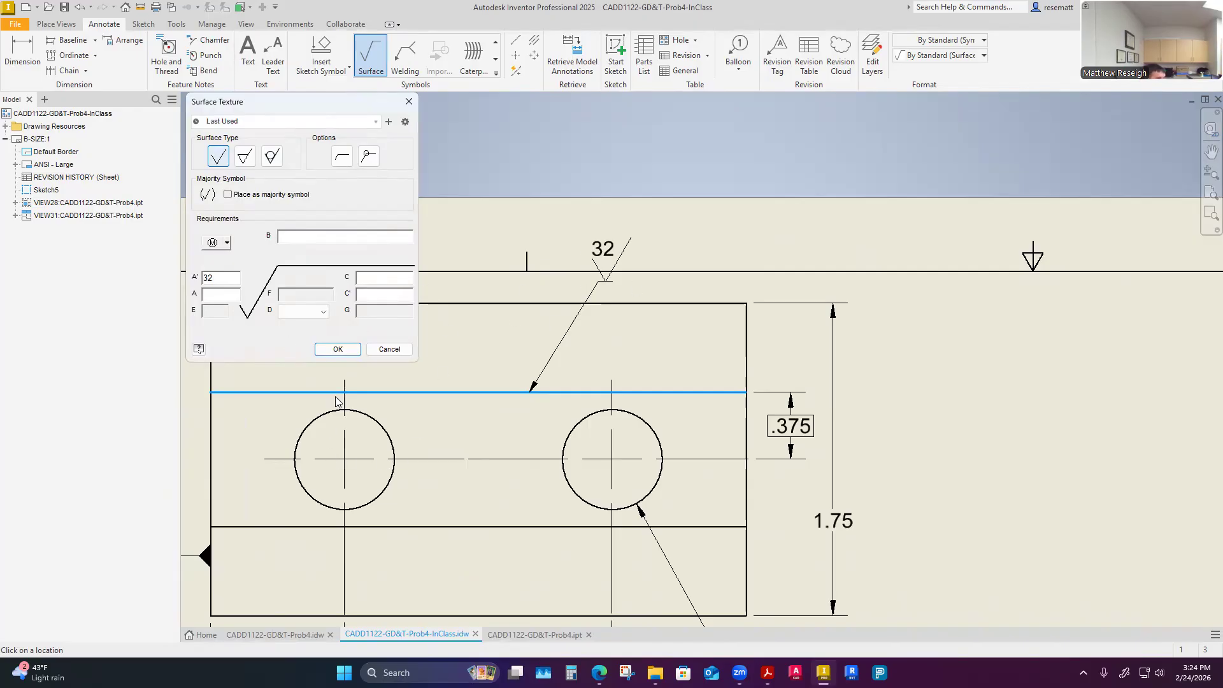
{"action": "left_click", "coordinate": [337, 349]}
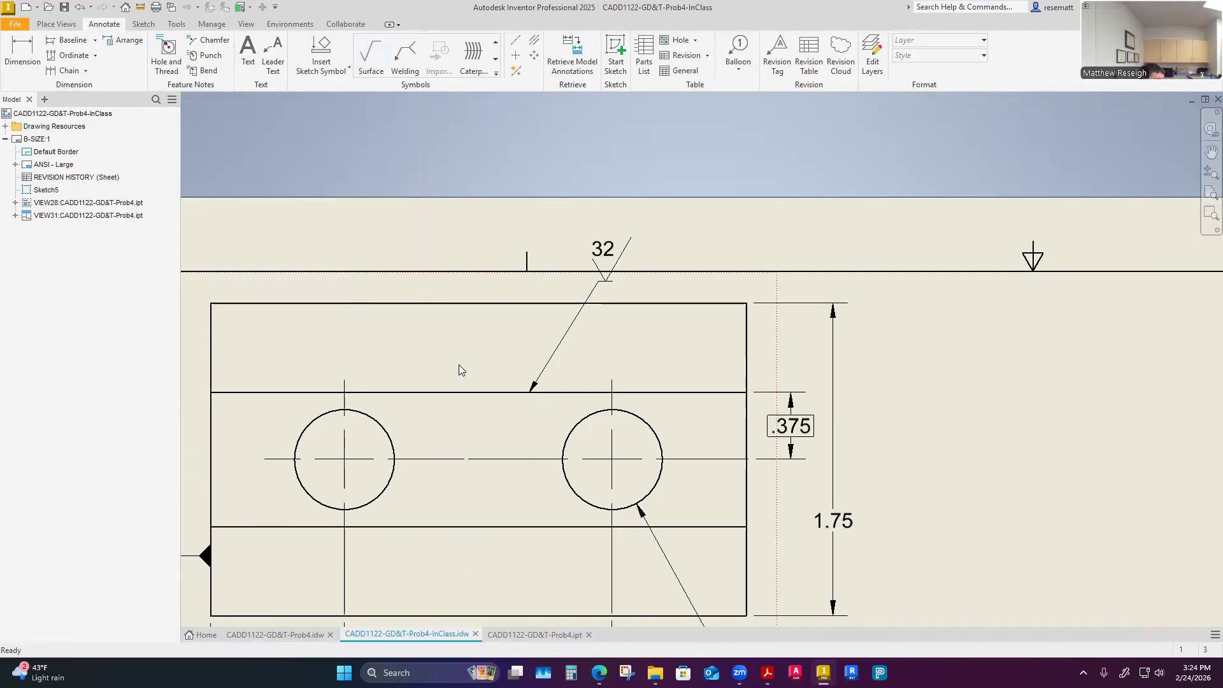
Step: Move the top view down from the sheet border and shift the front view with its aligned side view slightly down
{"action": "scroll", "coordinate": [493, 317], "scroll_direction": "down", "scroll_amount": 5}
{"action": "left_click_drag", "start_coordinate": [555, 439], "coordinate": [558, 461]}
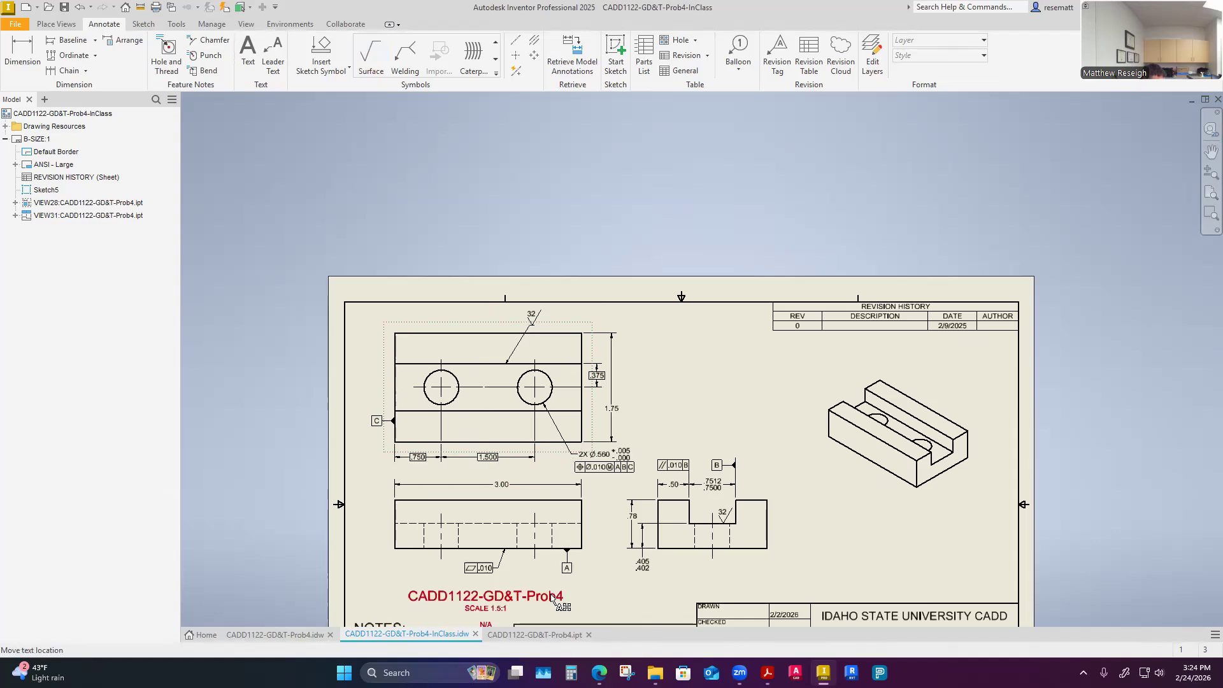
{"action": "left_click_drag", "start_coordinate": [583, 560], "coordinate": [581, 566]}
{"action": "scroll", "coordinate": [581, 567], "scroll_direction": "down", "scroll_amount": 3}
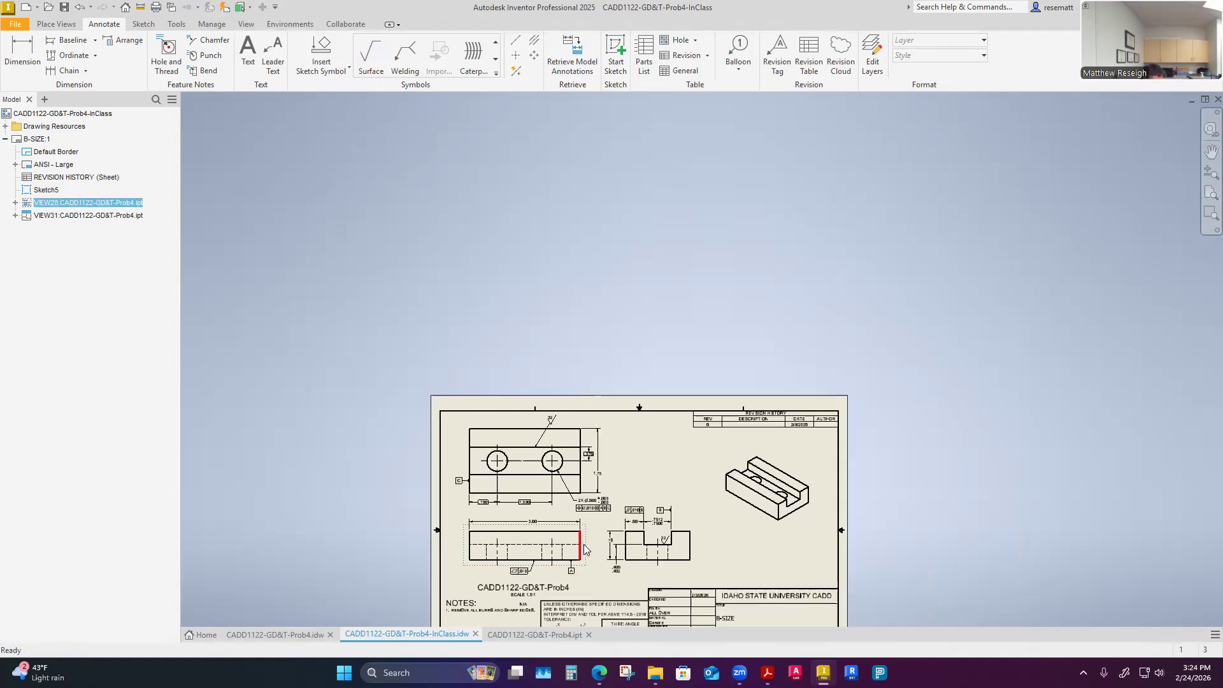
{"action": "scroll", "coordinate": [522, 595], "scroll_direction": "up", "scroll_amount": 5}
{"action": "scroll", "coordinate": [516, 582], "scroll_direction": "down", "scroll_amount": 7}
{"action": "scroll", "coordinate": [511, 576], "scroll_direction": "up", "scroll_amount": 3}
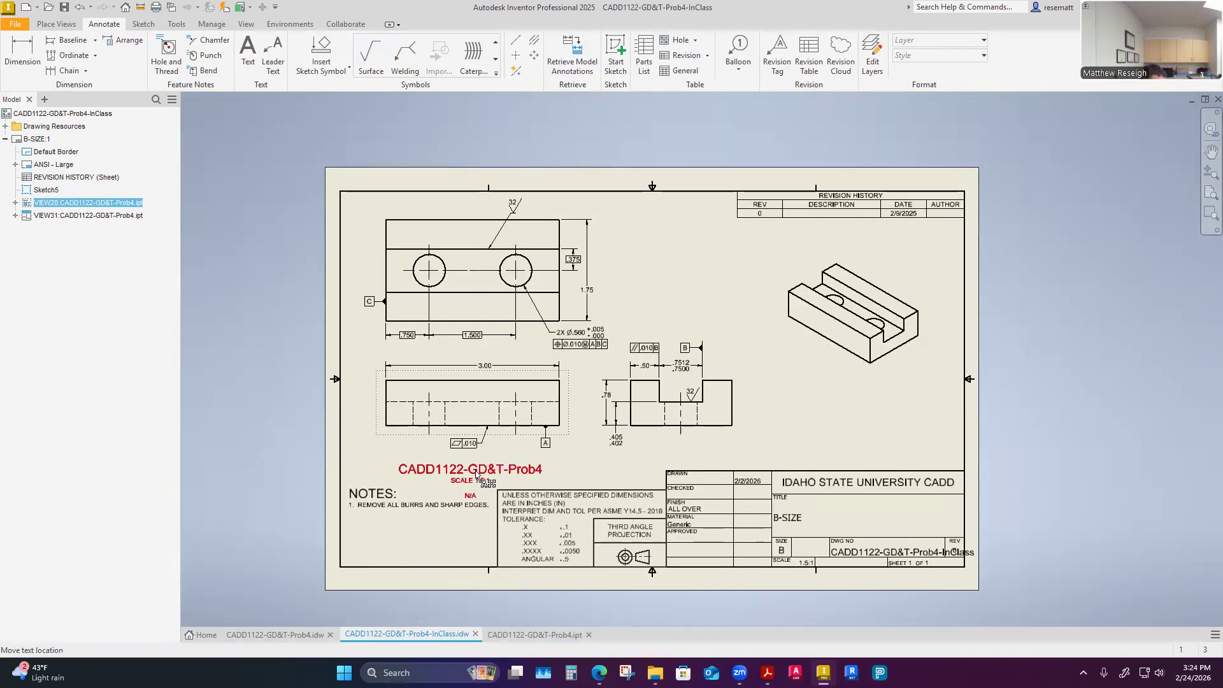
Step: Move the NOTES text lower on the sheet and nudge the CADD1122-GD&T-Prob4 view label up toward the front view
{"action": "left_click", "coordinate": [404, 505]}
{"action": "left_click_drag", "start_coordinate": [402, 508], "coordinate": [403, 526]}
{"action": "left_click_drag", "start_coordinate": [471, 484], "coordinate": [471, 478]}
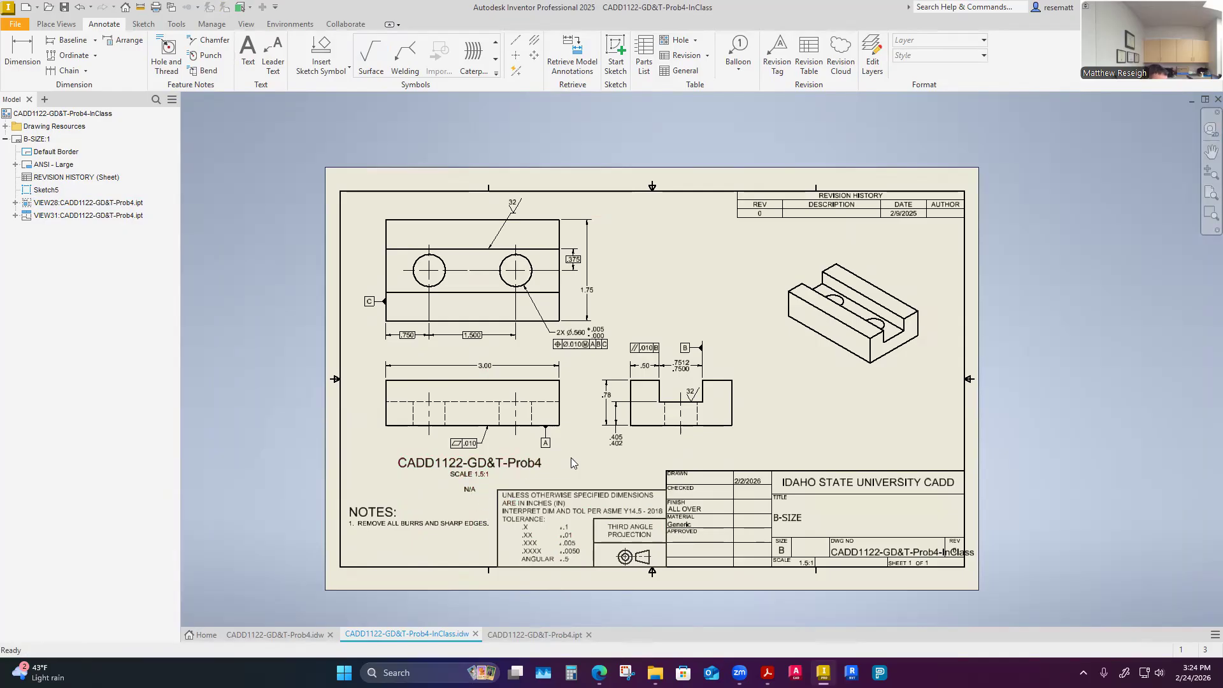
{"action": "scroll", "coordinate": [464, 386], "scroll_direction": "down", "scroll_amount": 1}
{"action": "scroll", "coordinate": [464, 383], "scroll_direction": "up", "scroll_amount": 3}
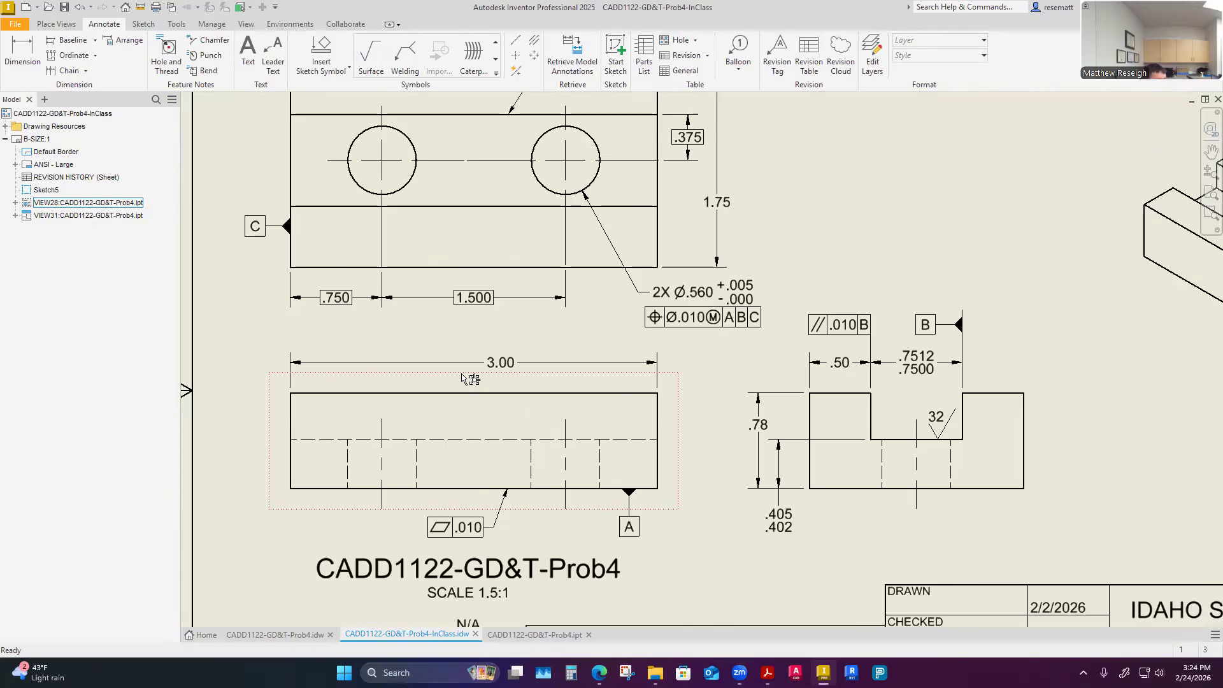
{"action": "scroll", "coordinate": [464, 379], "scroll_direction": "down", "scroll_amount": 2}
{"action": "scroll", "coordinate": [529, 138], "scroll_direction": "up", "scroll_amount": 2}
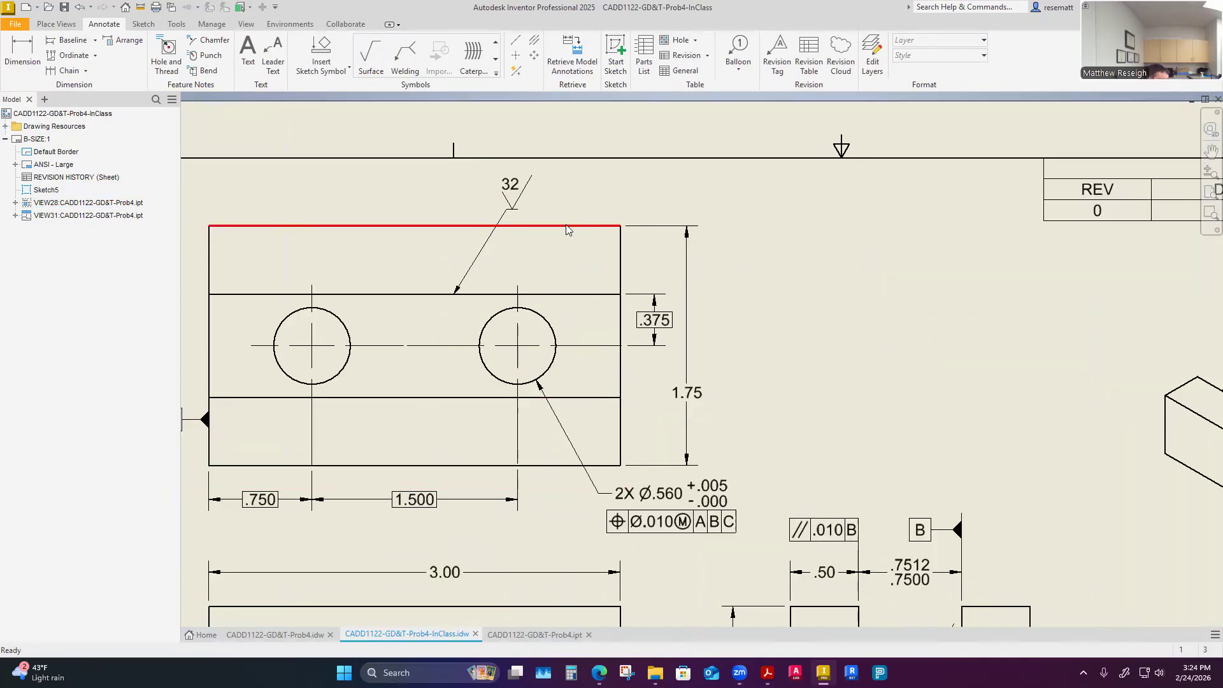
{"action": "right_click", "coordinate": [517, 204]}
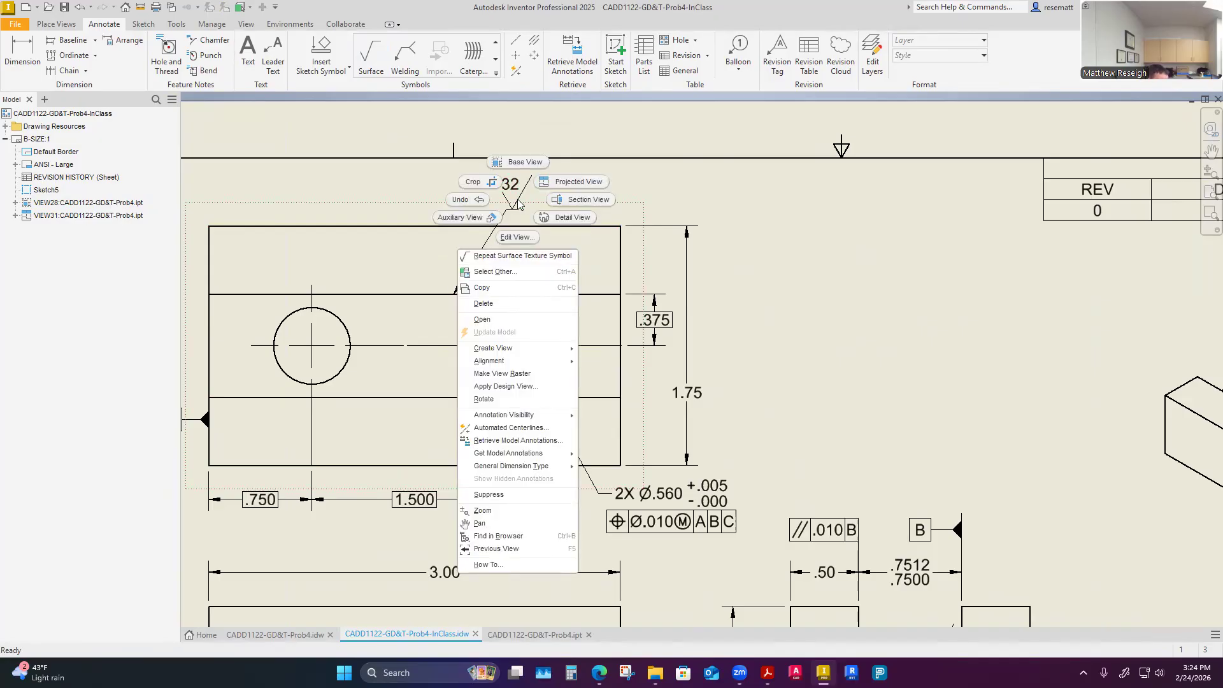
{"action": "key", "text": "Escape"}
{"action": "right_click", "coordinate": [522, 196]}
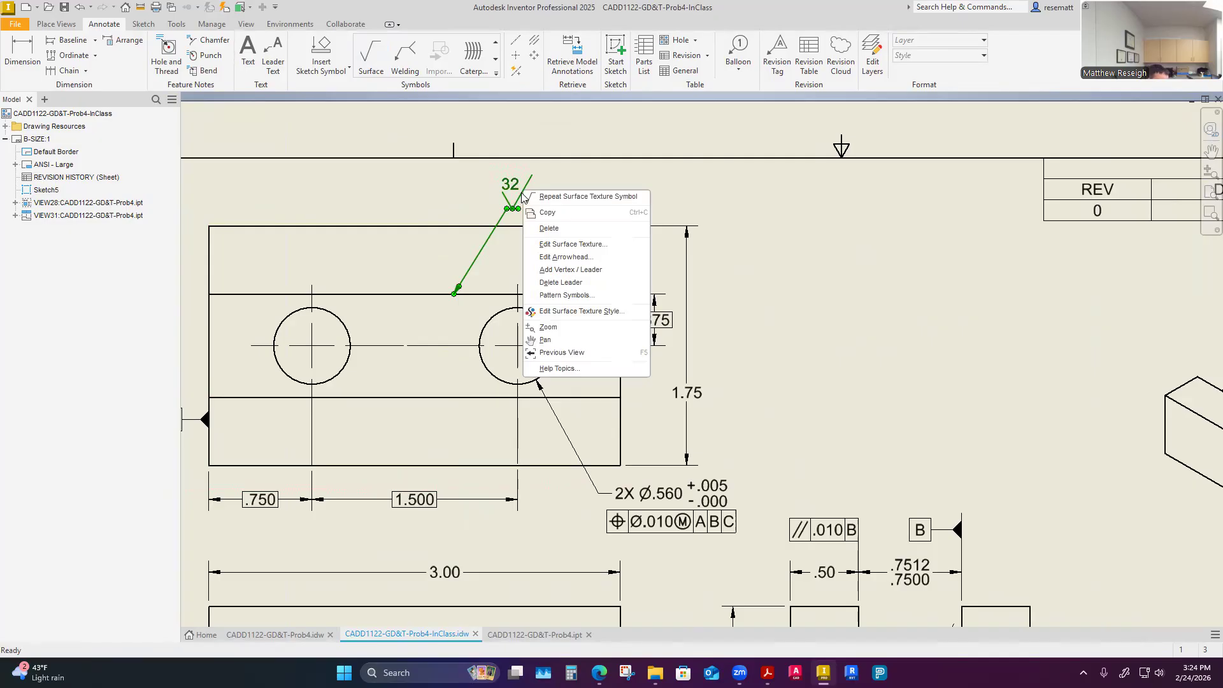
{"action": "key", "text": "Escape"}
{"action": "right_click", "coordinate": [522, 195]}
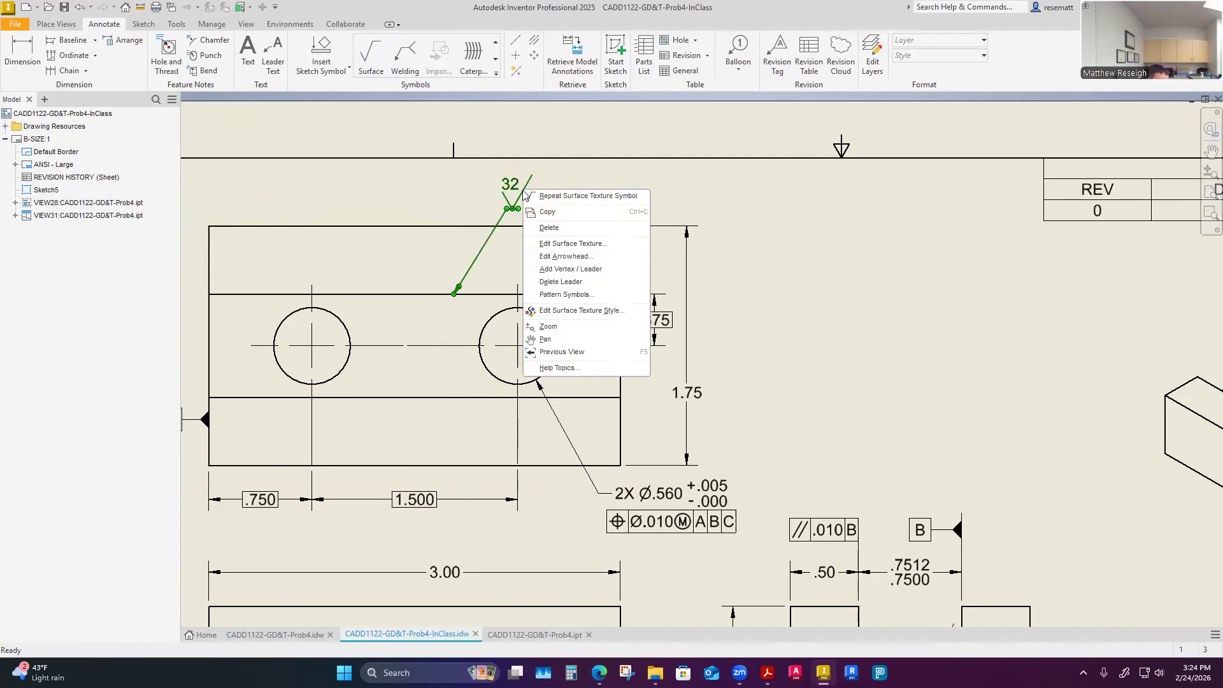
{"action": "left_click", "coordinate": [601, 174]}
{"action": "right_click", "coordinate": [522, 192]}
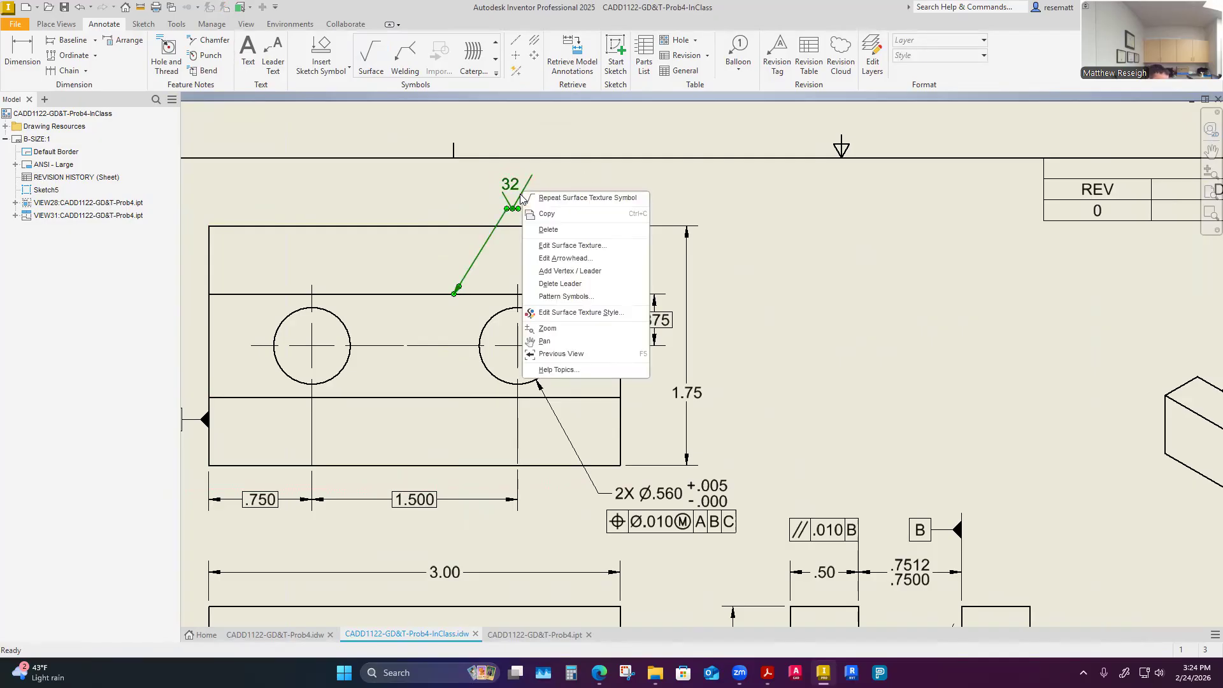
{"action": "left_click", "coordinate": [520, 194]}
Step: Add a second leader from the 32 surface texture symbol to the slot's lower edge in the top view, and shift the symbol slightly right
{"action": "right_click", "coordinate": [522, 190]}
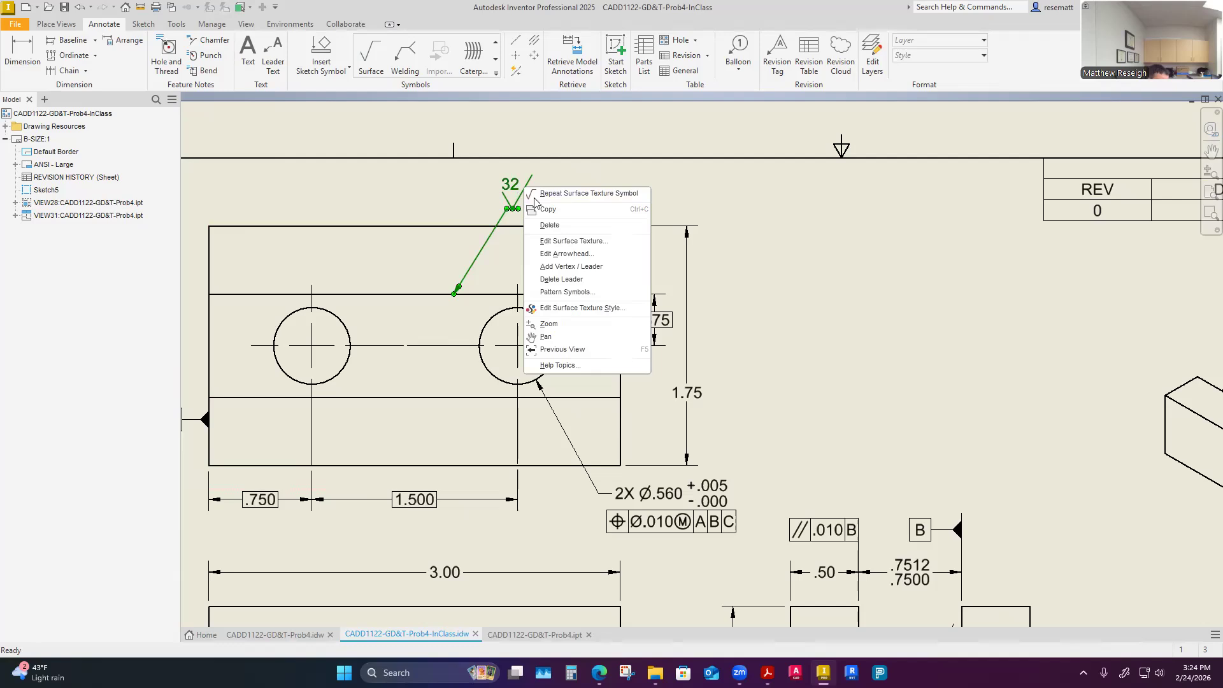
{"action": "left_click", "coordinate": [567, 268]}
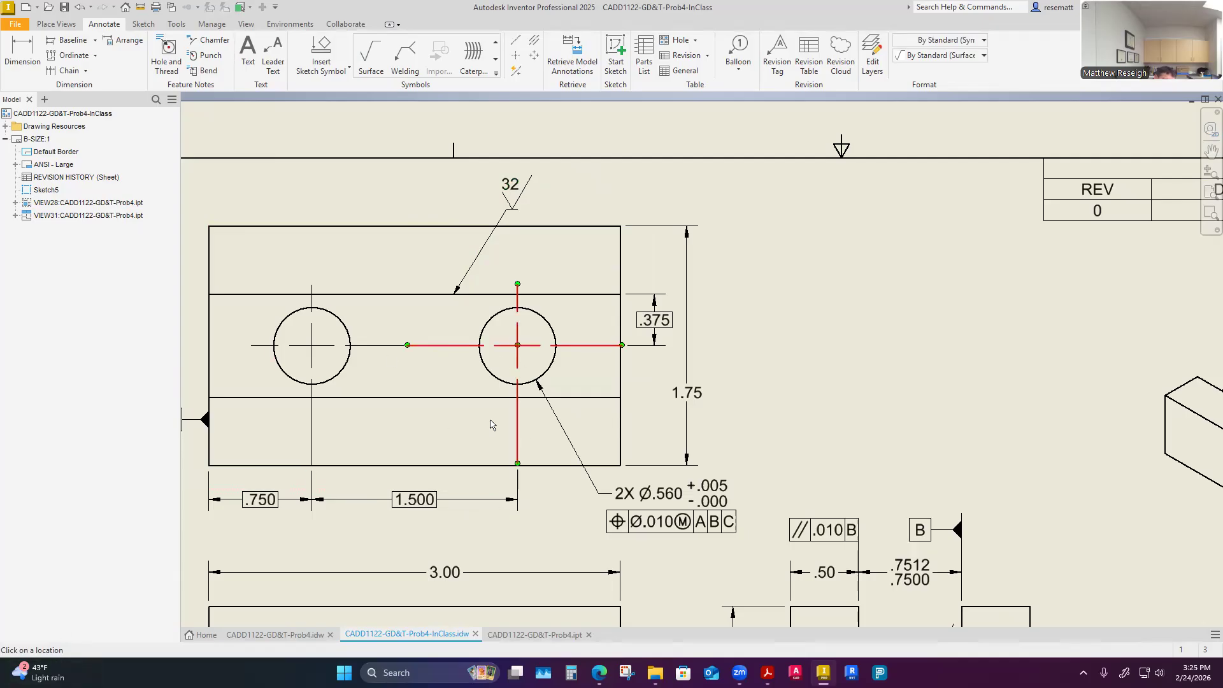
{"action": "left_click", "coordinate": [436, 397]}
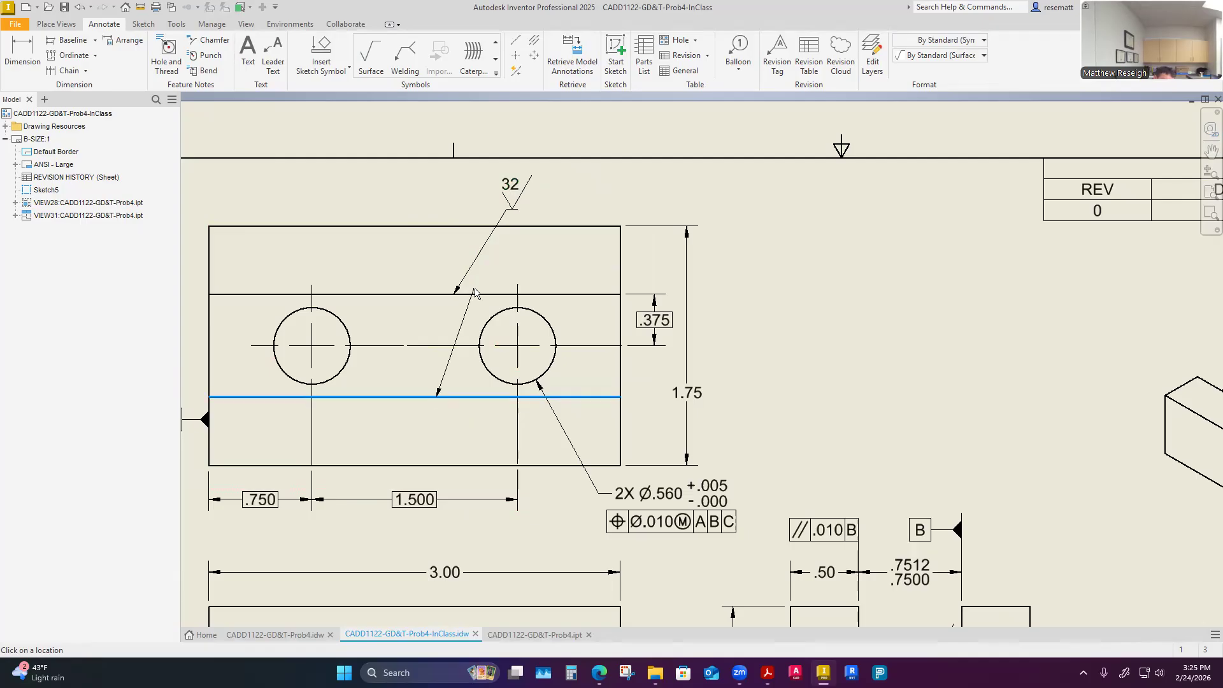
{"action": "left_click", "coordinate": [508, 210]}
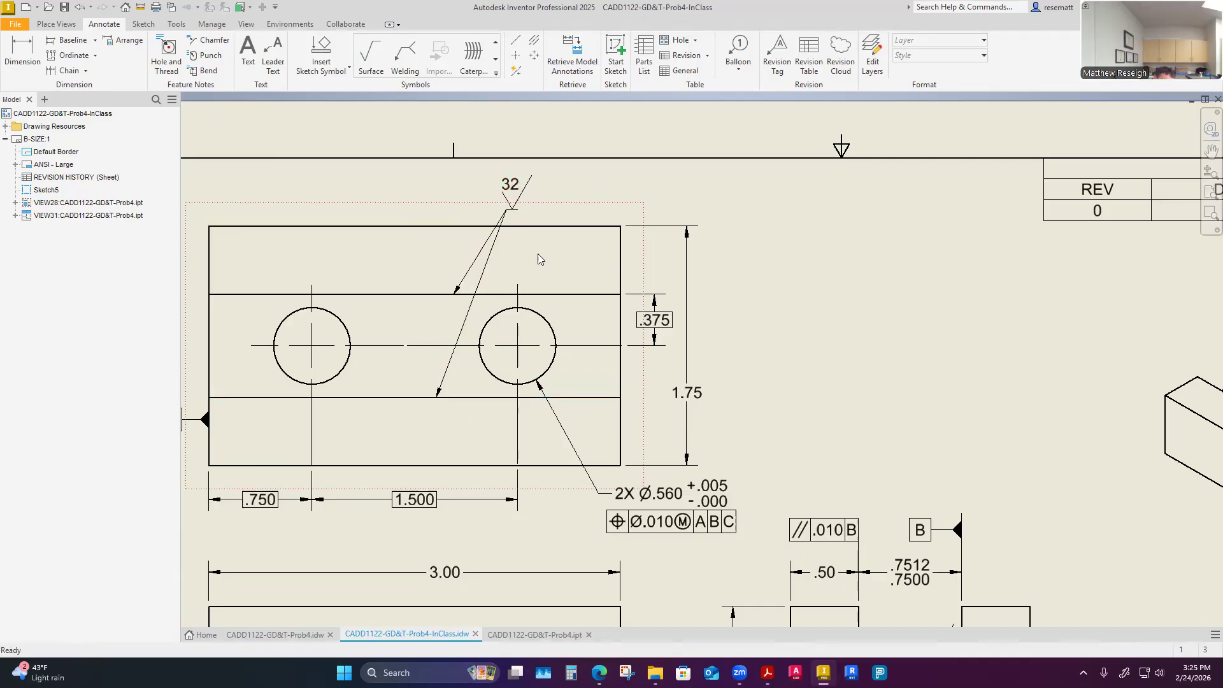
{"action": "right_click", "coordinate": [592, 199]}
{"action": "left_click", "coordinate": [560, 203]}
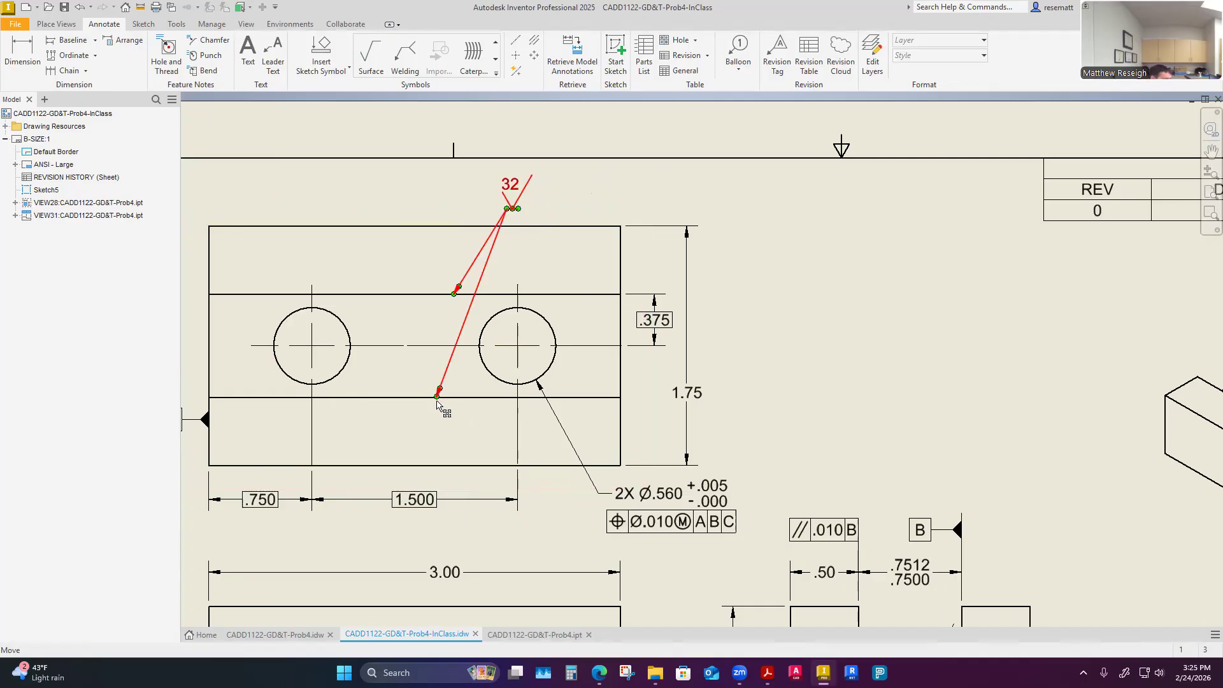
{"action": "left_click_drag", "start_coordinate": [512, 218], "coordinate": [528, 217]}
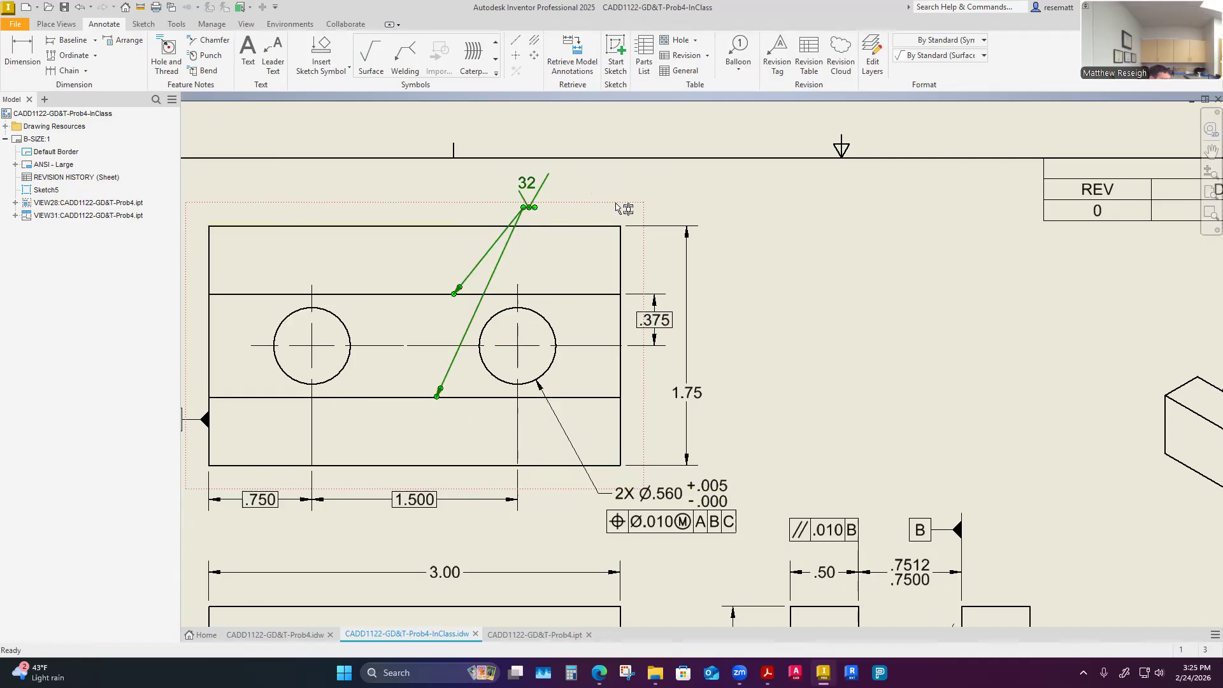
{"action": "left_click", "coordinate": [652, 204]}
Step: Review the whole sheet, checking the views, dimensions, surface texture symbols, notes and title block
{"action": "scroll", "coordinate": [768, 383], "scroll_direction": "down", "scroll_amount": 2}
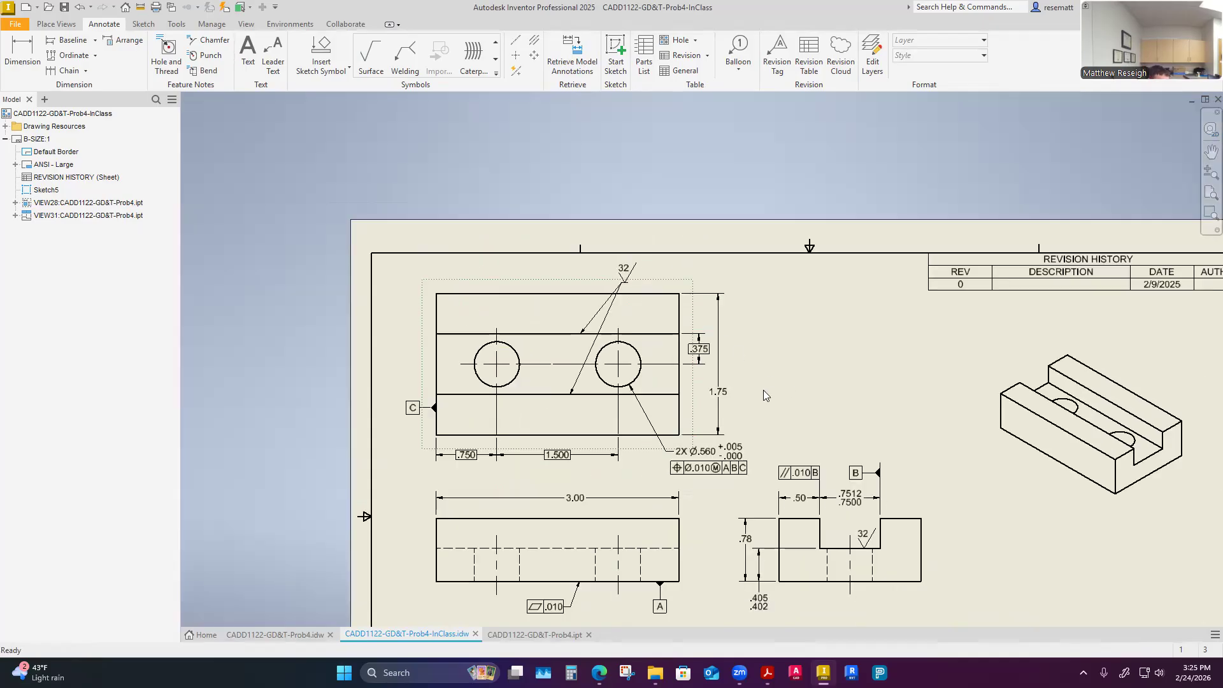
{"action": "scroll", "coordinate": [621, 353], "scroll_direction": "up", "scroll_amount": 5}
{"action": "scroll", "coordinate": [668, 381], "scroll_direction": "down", "scroll_amount": 4}
{"action": "scroll", "coordinate": [805, 452], "scroll_direction": "down", "scroll_amount": 5}
{"action": "scroll", "coordinate": [875, 529], "scroll_direction": "up", "scroll_amount": 3}
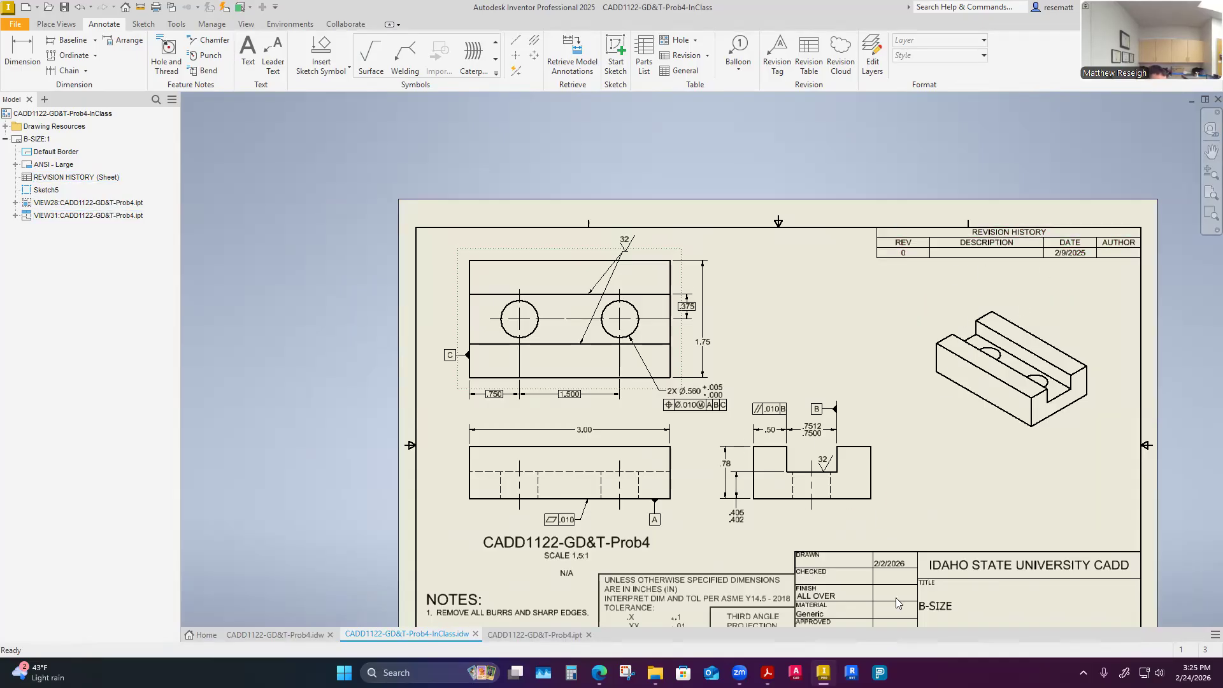
{"action": "scroll", "coordinate": [726, 412], "scroll_direction": "down", "scroll_amount": 5}
{"action": "scroll", "coordinate": [755, 456], "scroll_direction": "up", "scroll_amount": 4}
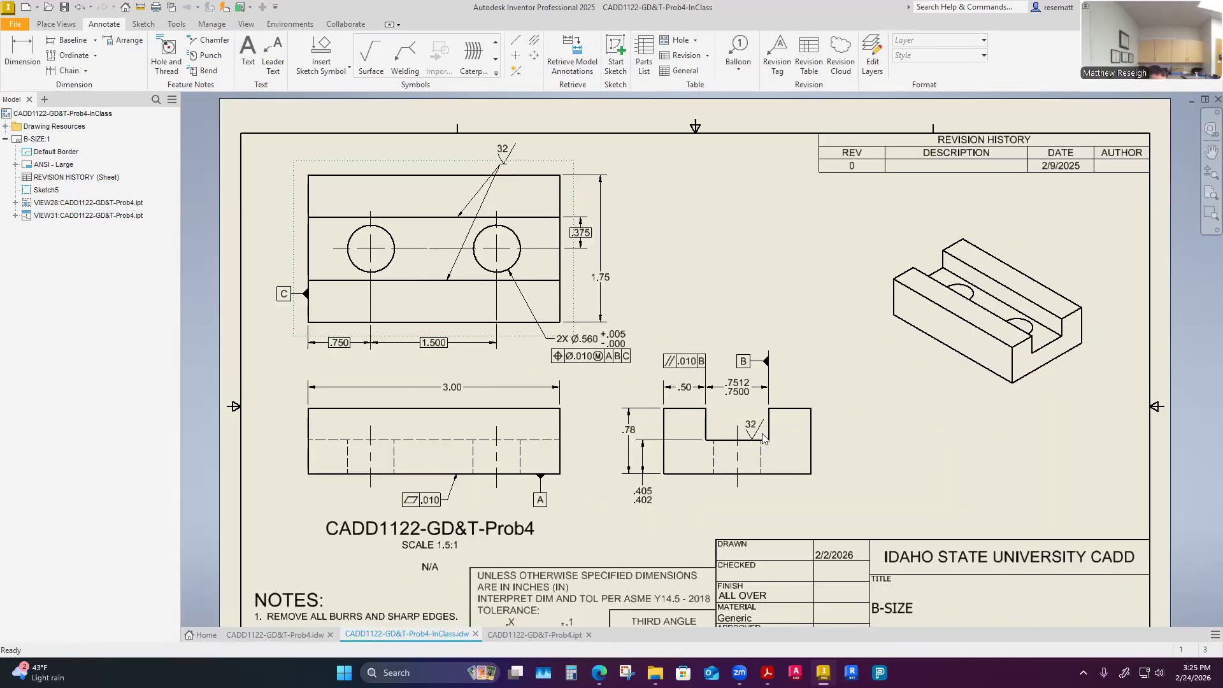
{"action": "scroll", "coordinate": [758, 463], "scroll_direction": "down", "scroll_amount": 2}
{"action": "middle_click_drag", "start_coordinate": [1070, 596], "coordinate": [963, 535]}
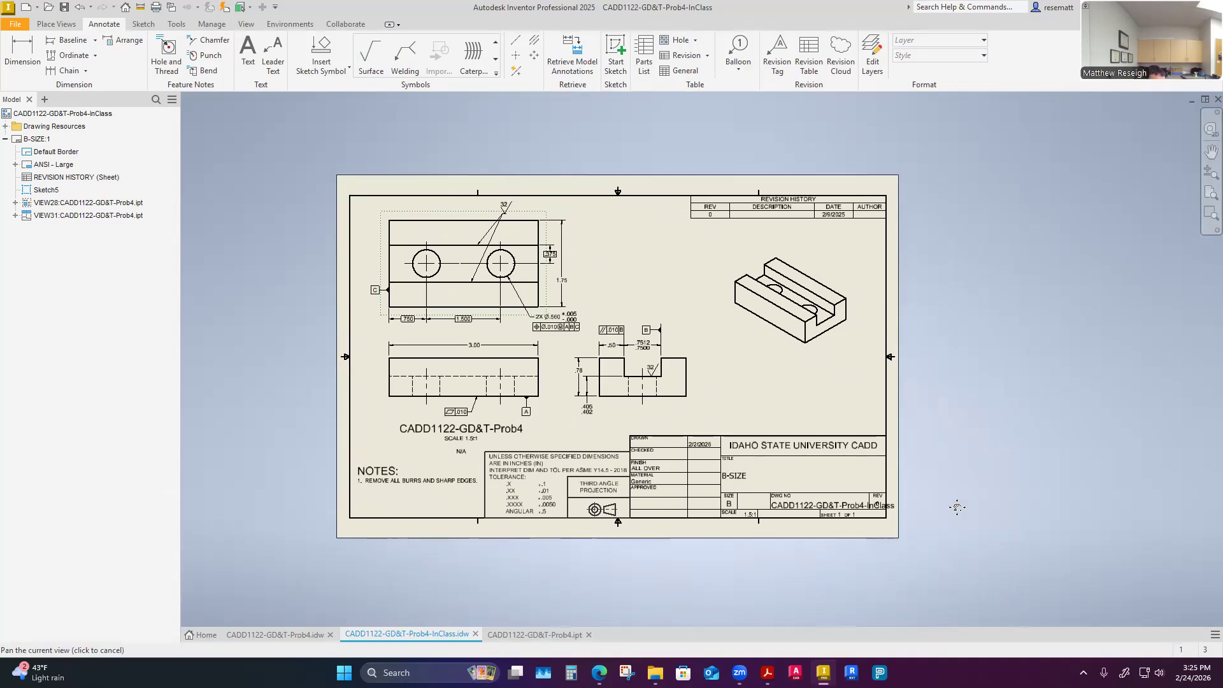
Step: Rename the B-SIZE sheet to CADD 1122 GD&T PROBLEM 4 so the title block's title updates
{"action": "left_click", "coordinate": [35, 139]}
{"action": "right_click", "coordinate": [35, 146]}
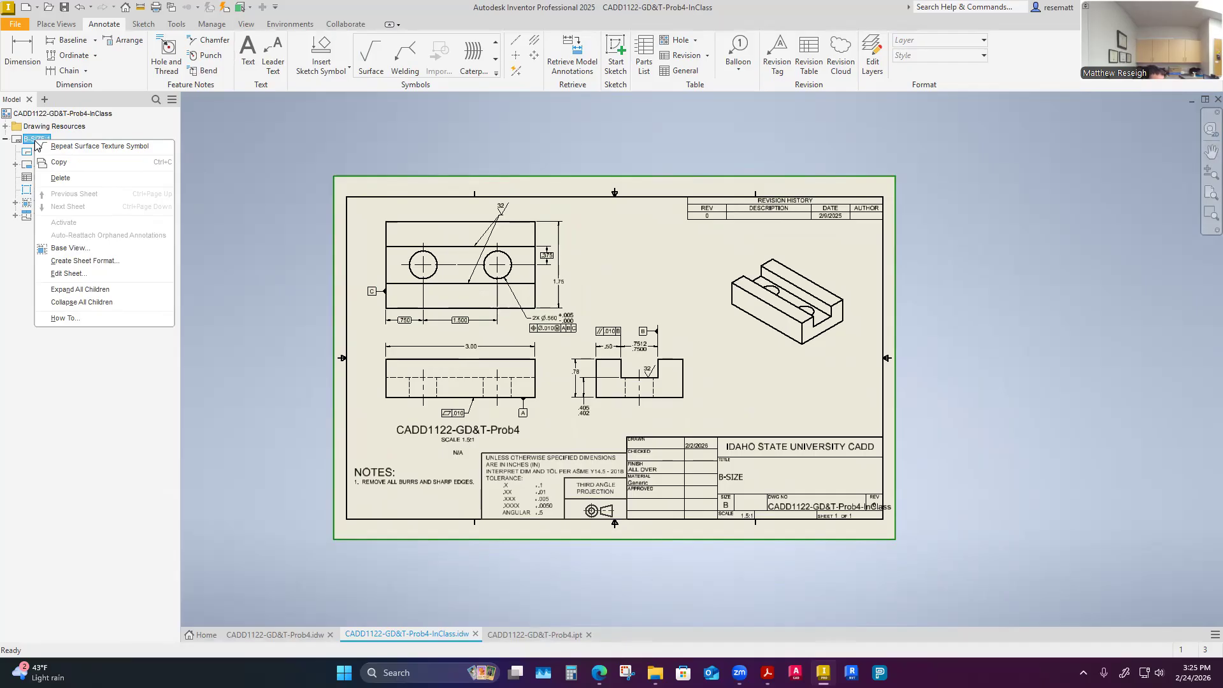
{"action": "left_click", "coordinate": [68, 273]}
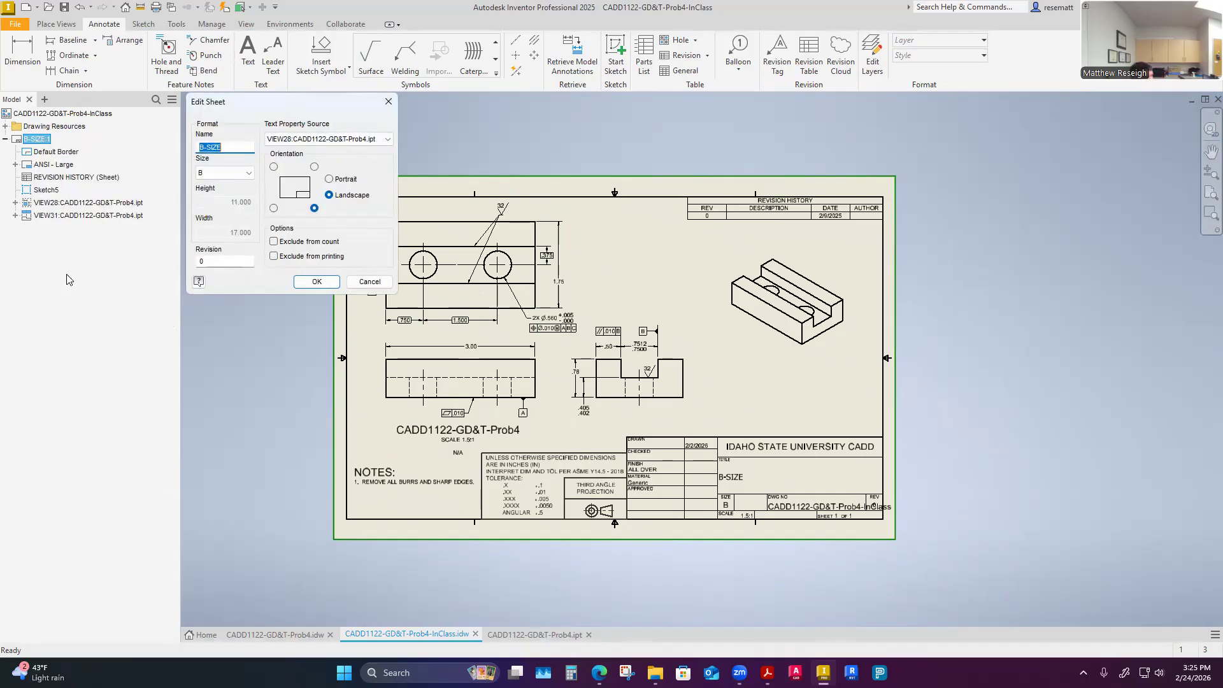
{"action": "type", "text": "CAD"}
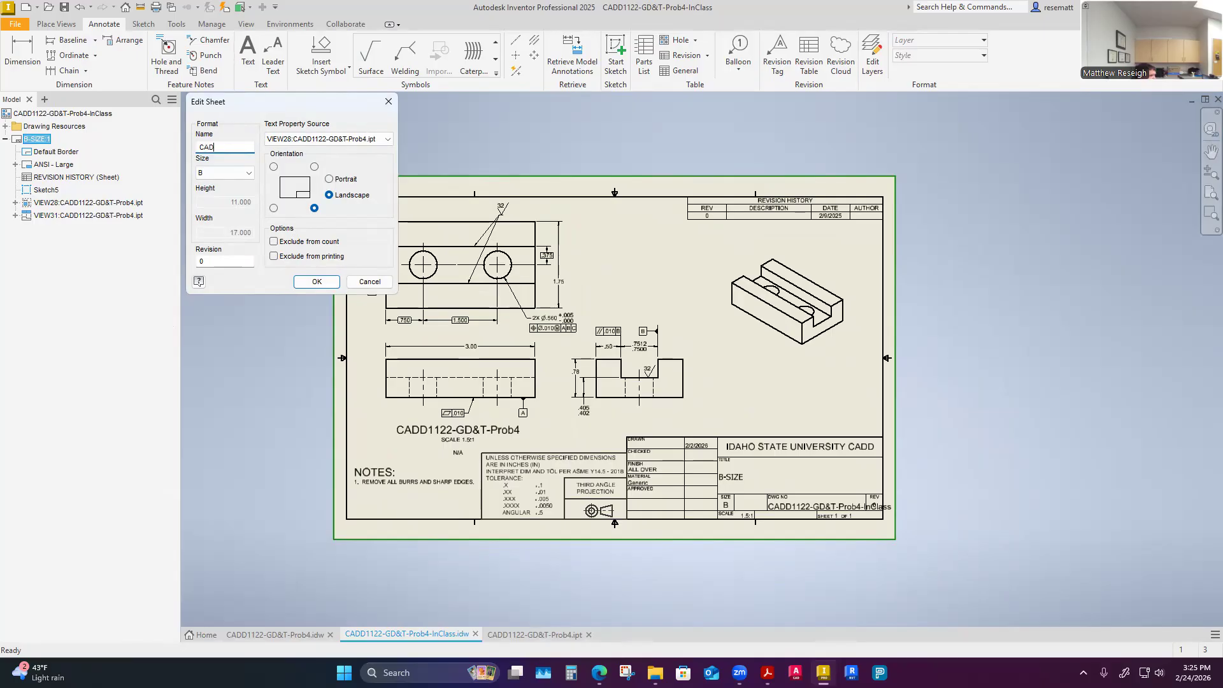
{"action": "type", "text": "D 1122"}
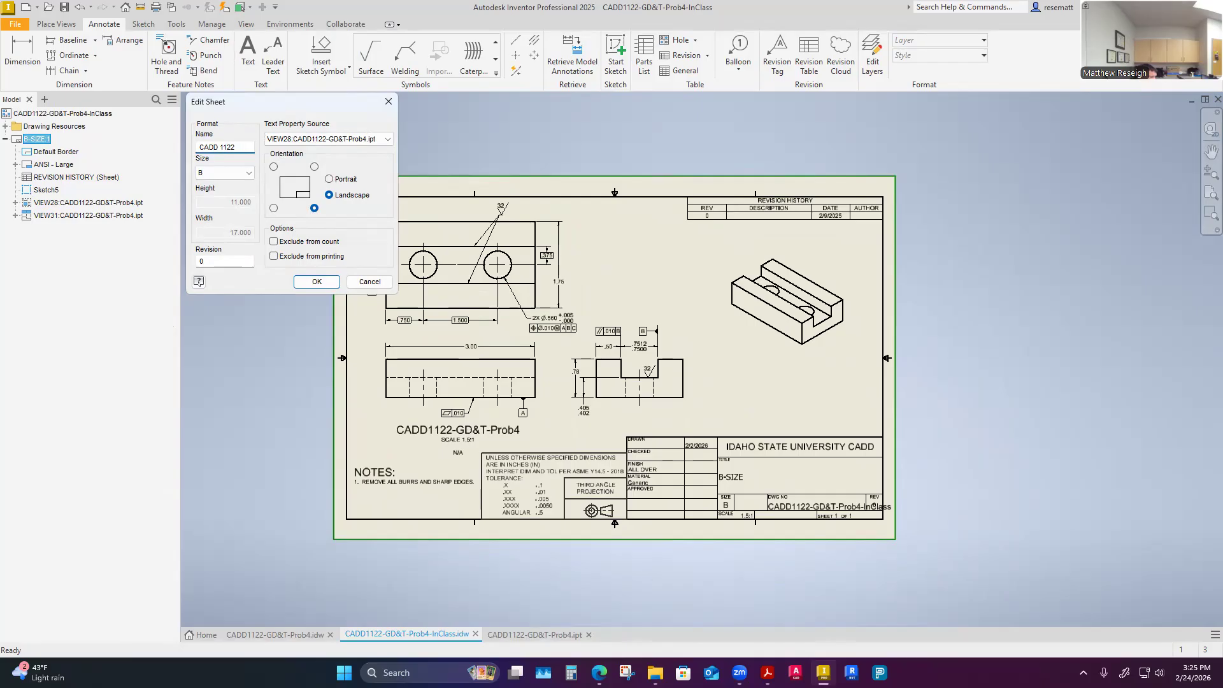
{"action": "type", "text": "GD&T PROBLEM 4"}
{"action": "left_click", "coordinate": [312, 284]}
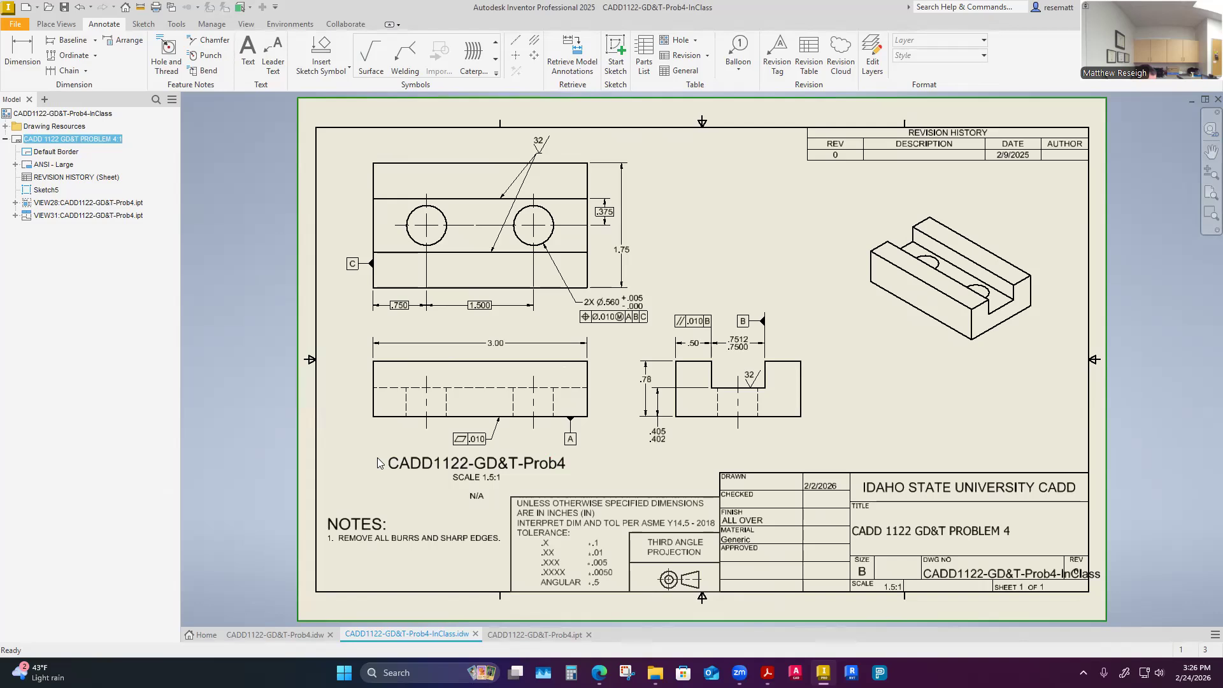
Step: Enter the drafter's initials as the author in the drawing's iProperties summary
{"action": "left_click", "coordinate": [15, 23]}
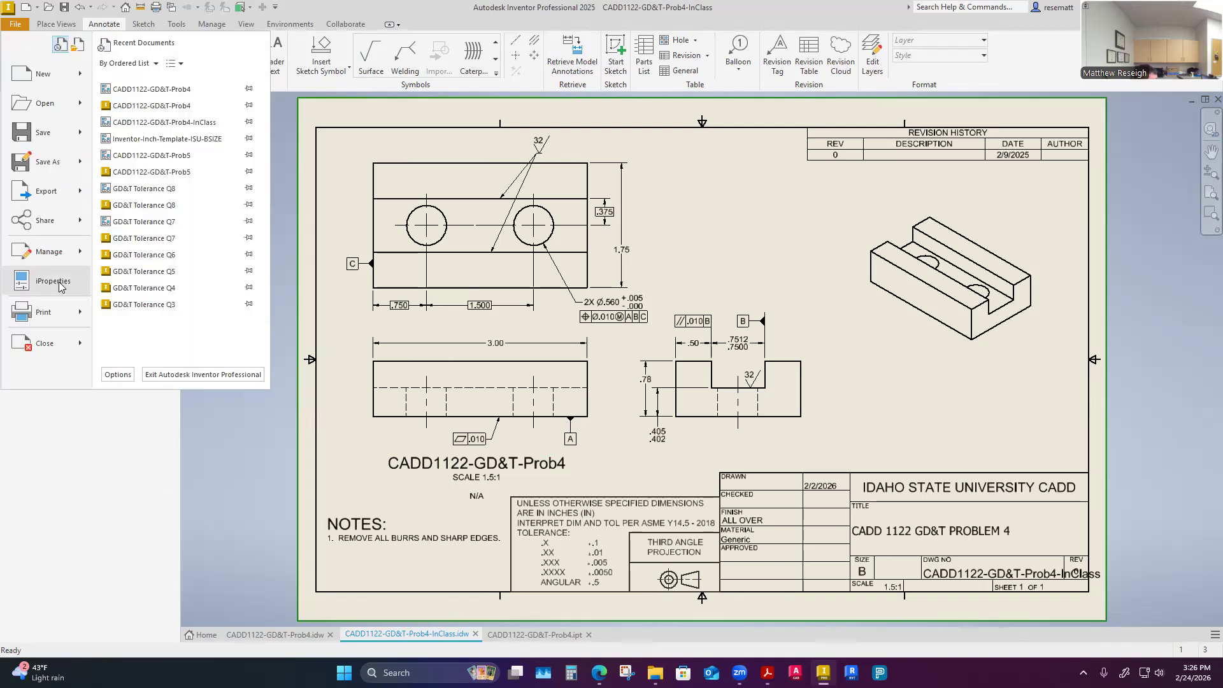
{"action": "left_click", "coordinate": [59, 286]}
{"action": "left_click", "coordinate": [265, 144]}
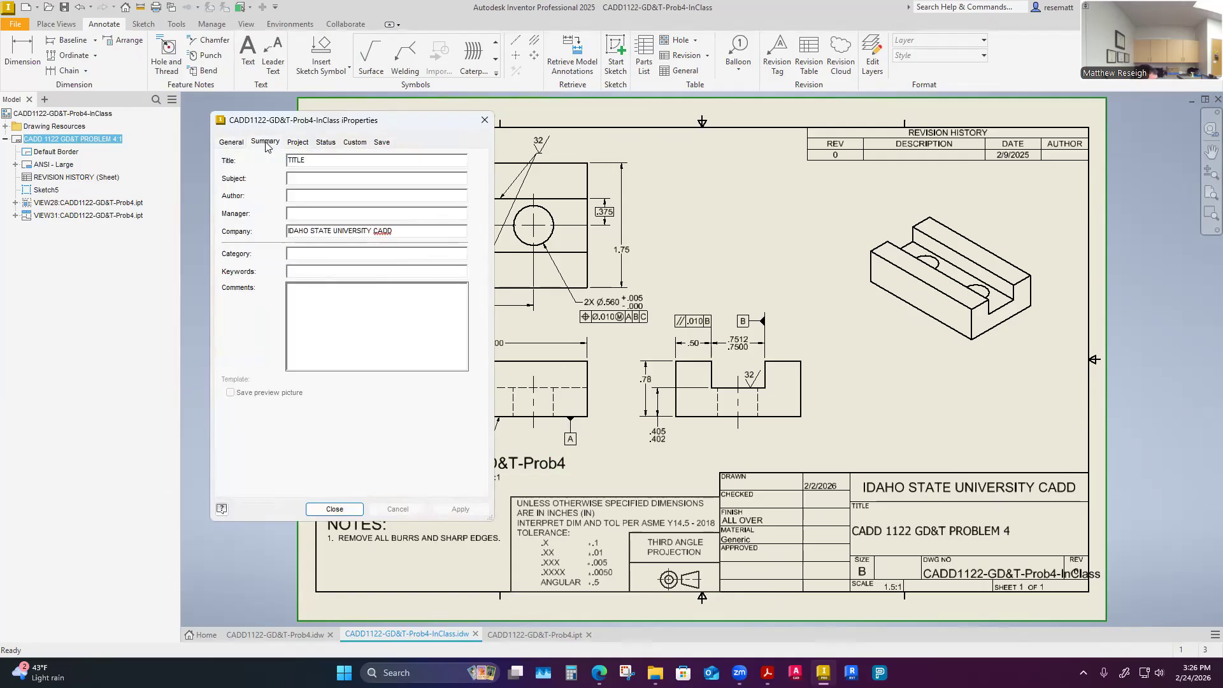
{"action": "left_click", "coordinate": [300, 197]}
{"action": "type", "text": "MR"}
{"action": "left_click", "coordinate": [334, 509]}
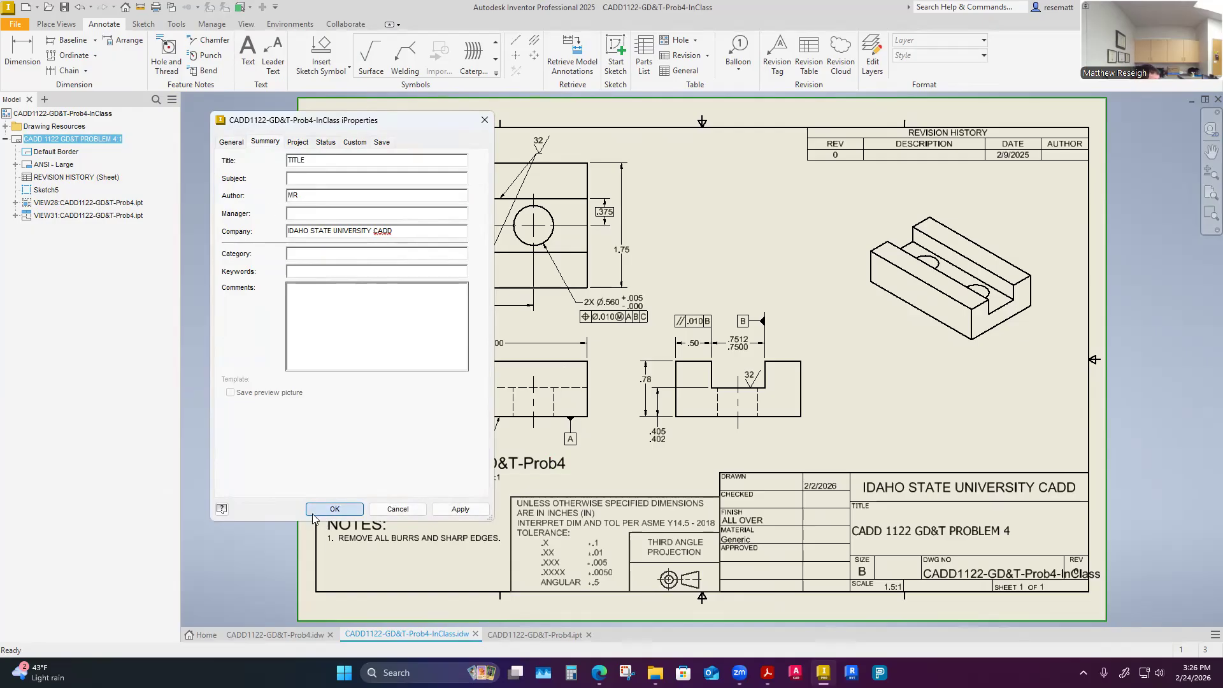
Step: Enter SENT TO PRODUCTION as the description of revision 0 in the revision history table
{"action": "double_click", "coordinate": [76, 177]}
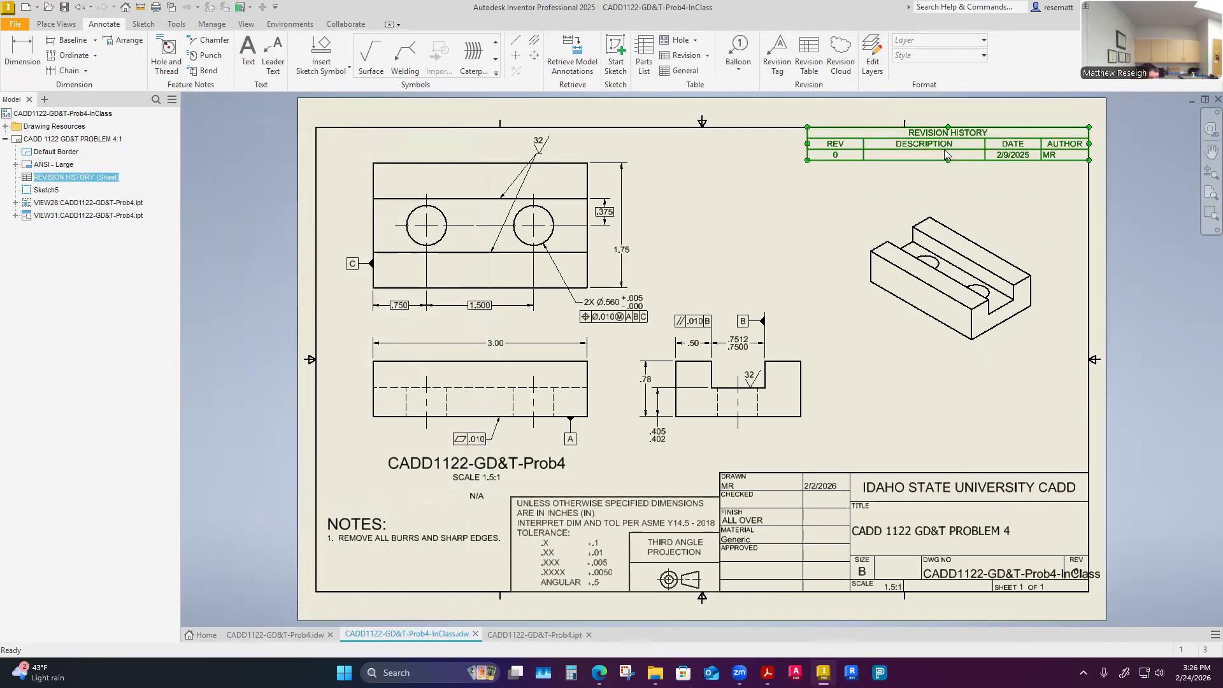
{"action": "left_click", "coordinate": [352, 162]}
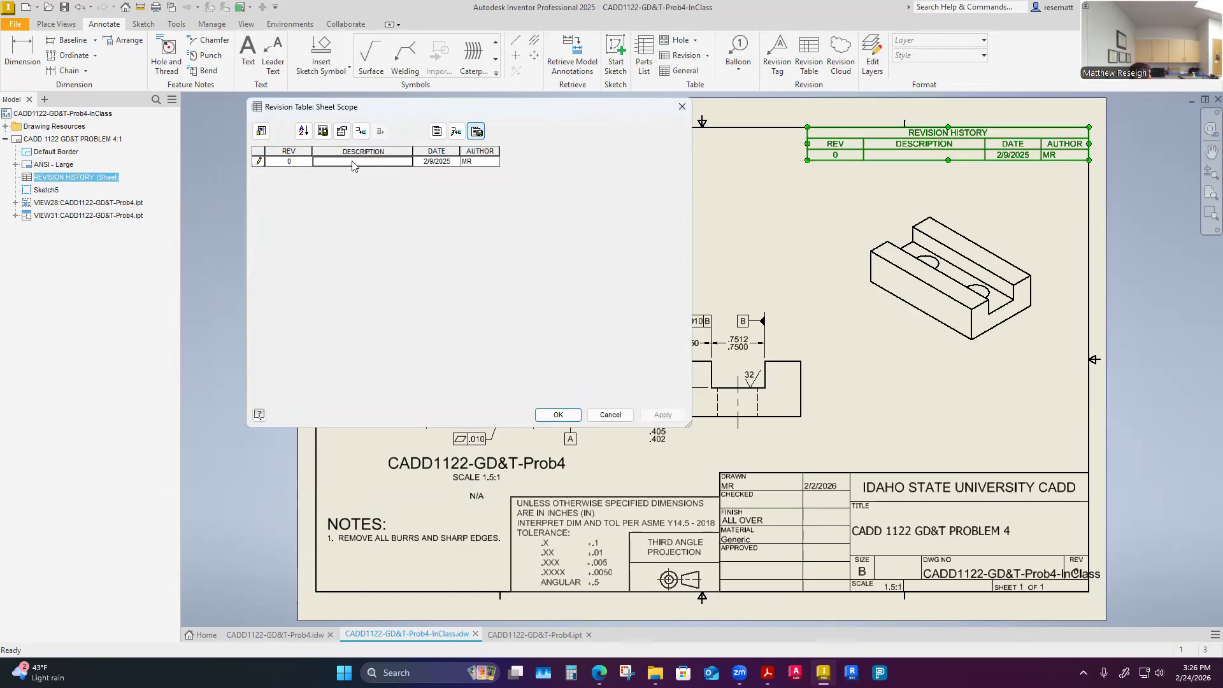
{"action": "type", "text": "SENT TO P"}
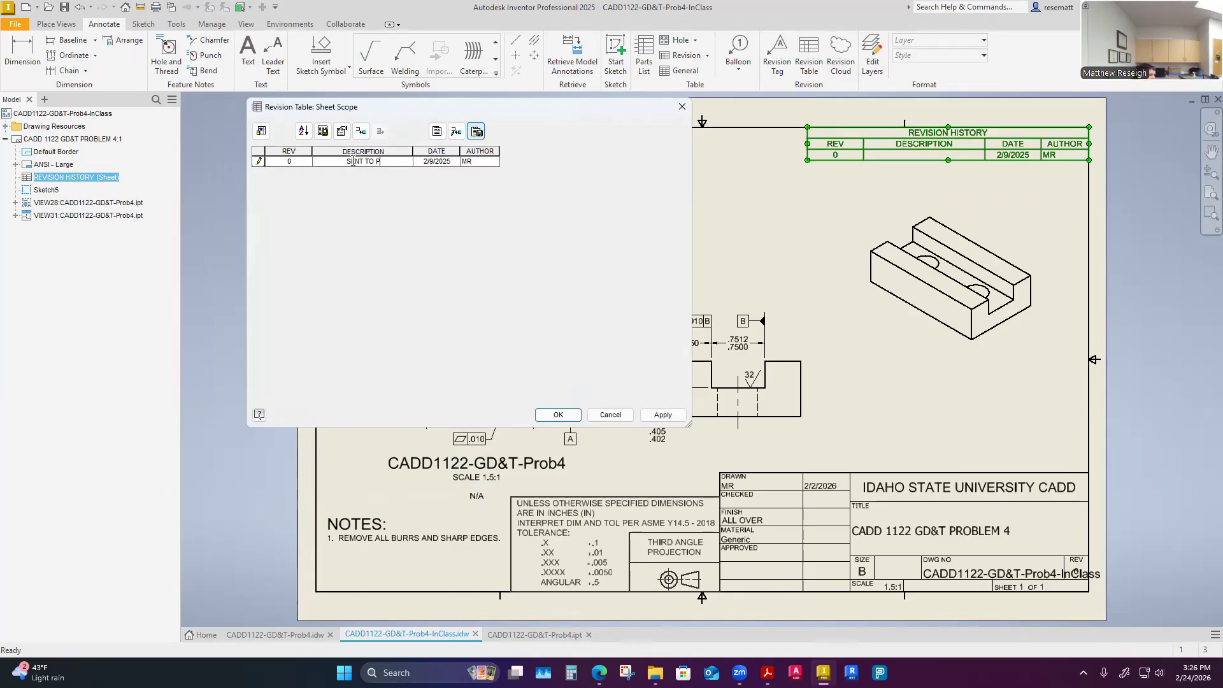
{"action": "type", "text": "RODUCTION"}
Step: Set the date of revision 0 to 2/24/2026 in the revision history table and save the drawing
{"action": "left_click", "coordinate": [454, 161]}
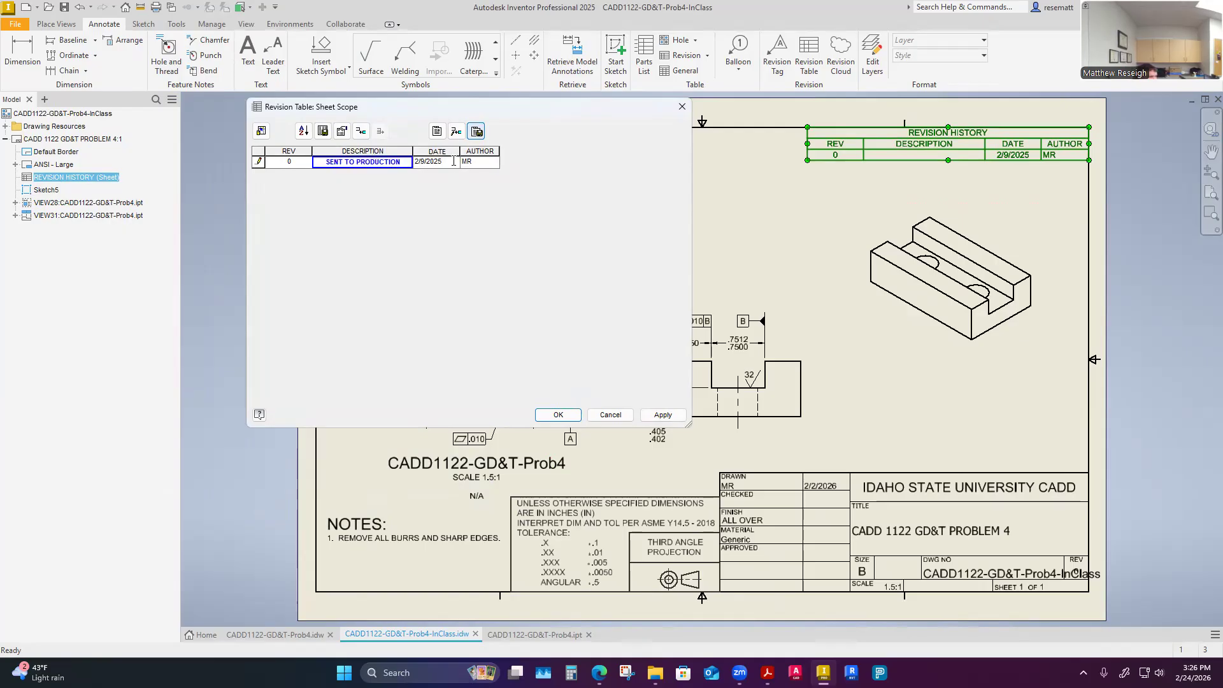
{"action": "key", "text": "BackSpace"}
{"action": "key", "text": "BackSpace"}
{"action": "type", "text": "26"}
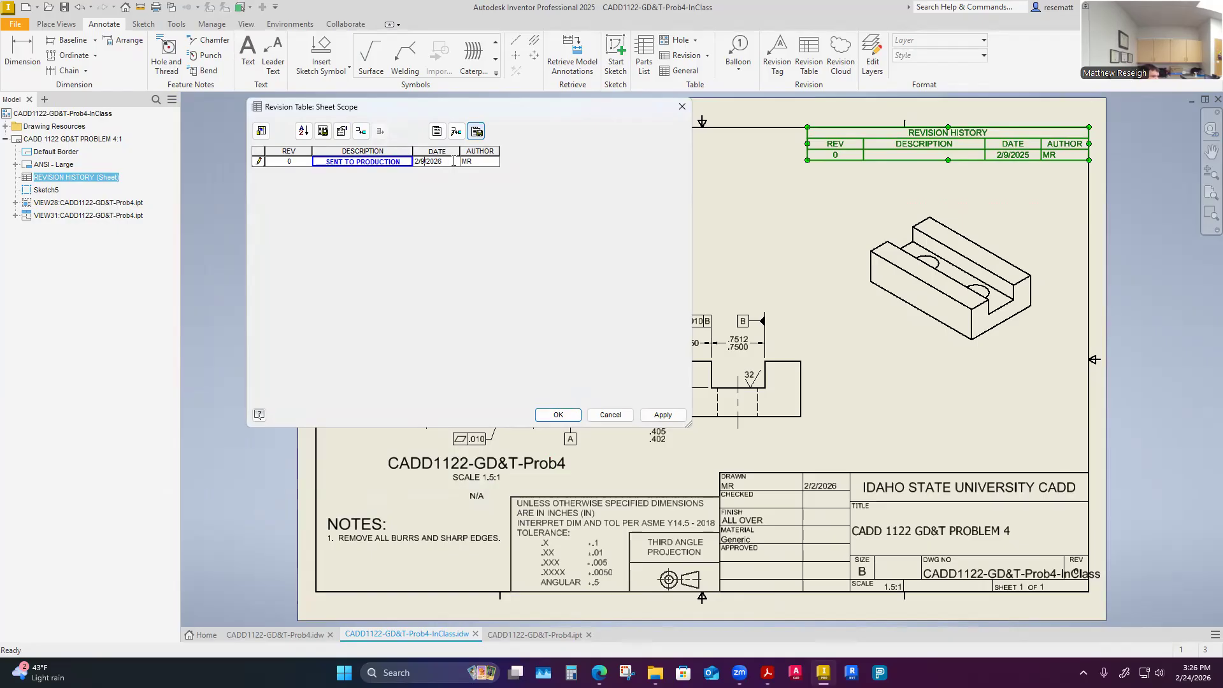
{"action": "key", "text": "BackSpace"}
{"action": "type", "text": "24"}
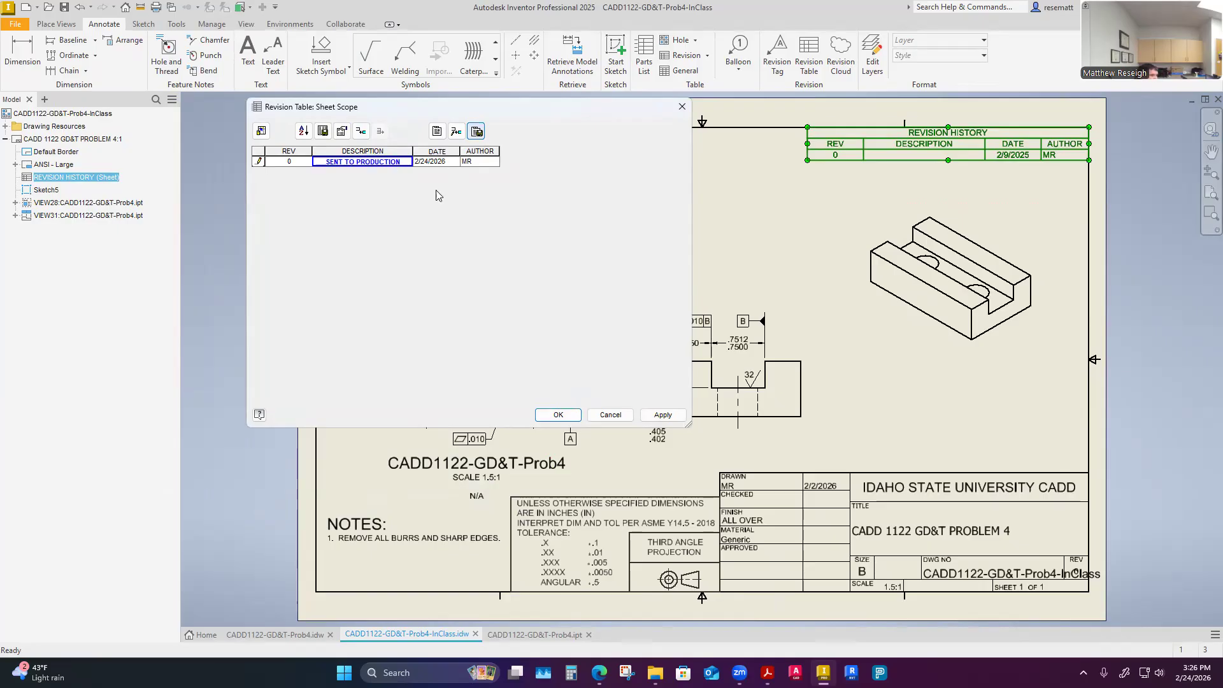
{"action": "left_click", "coordinate": [543, 415]}
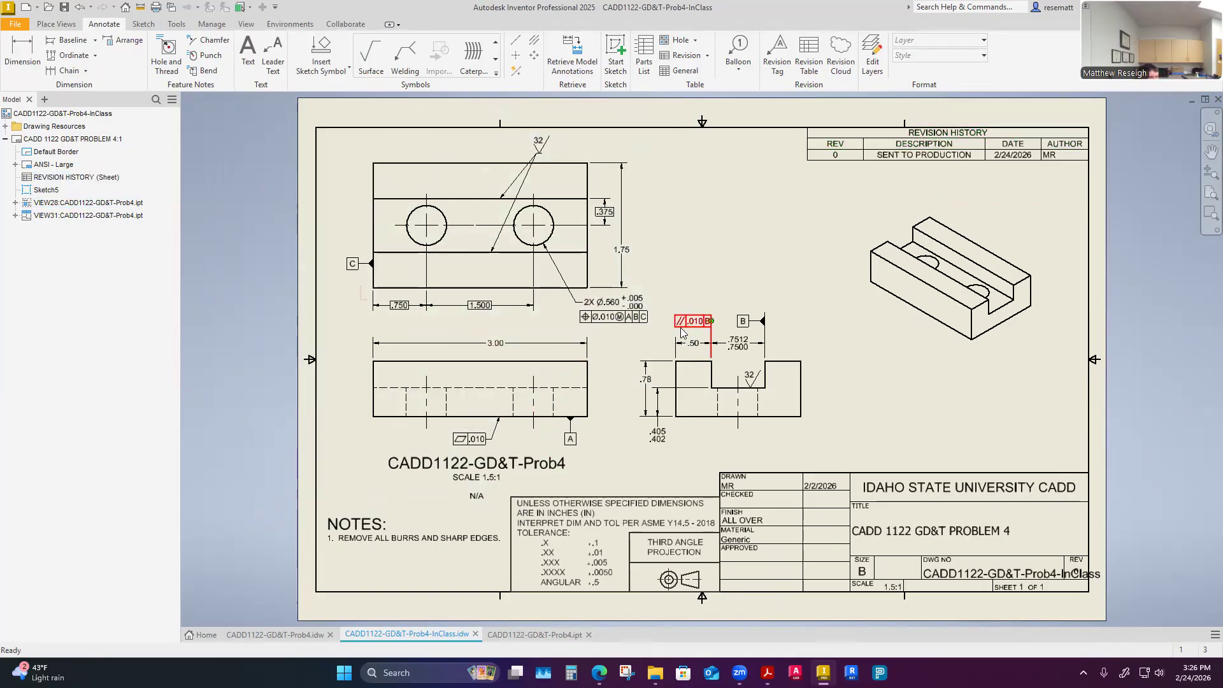
{"action": "left_click", "coordinate": [64, 8]}
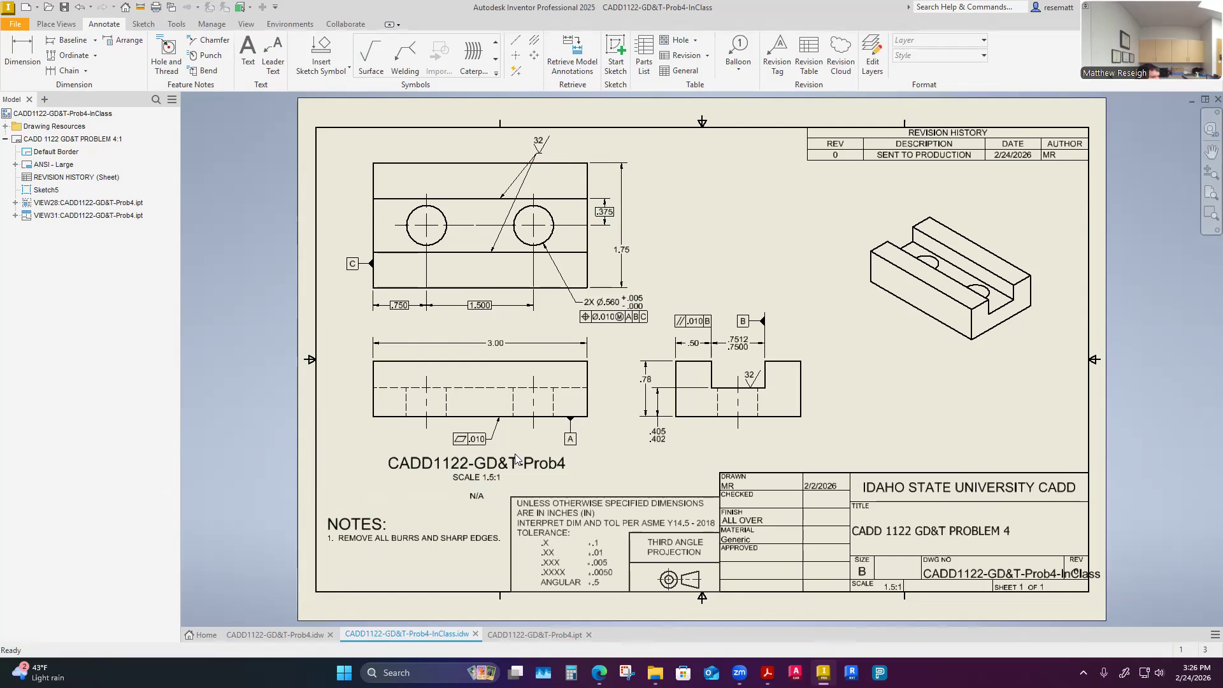